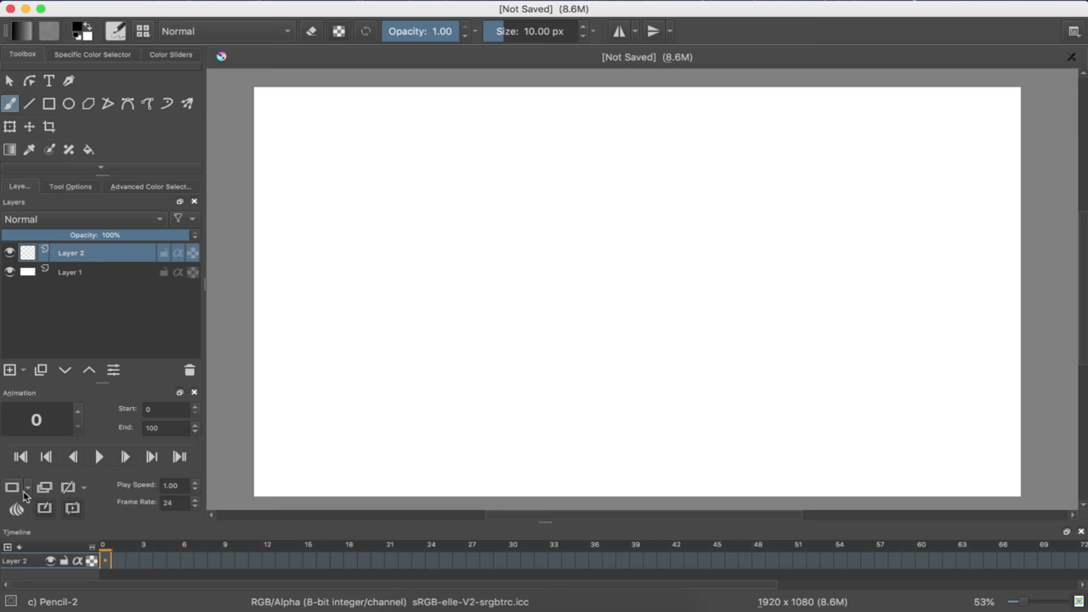
# Open the add-frame options in the Timeline for Layer 2
pyautogui.click(27, 488)
# Add a blank frame at frame 0 on Layer 2, undo a test stroke, and select Layer 1
pyautogui.click(34, 507)
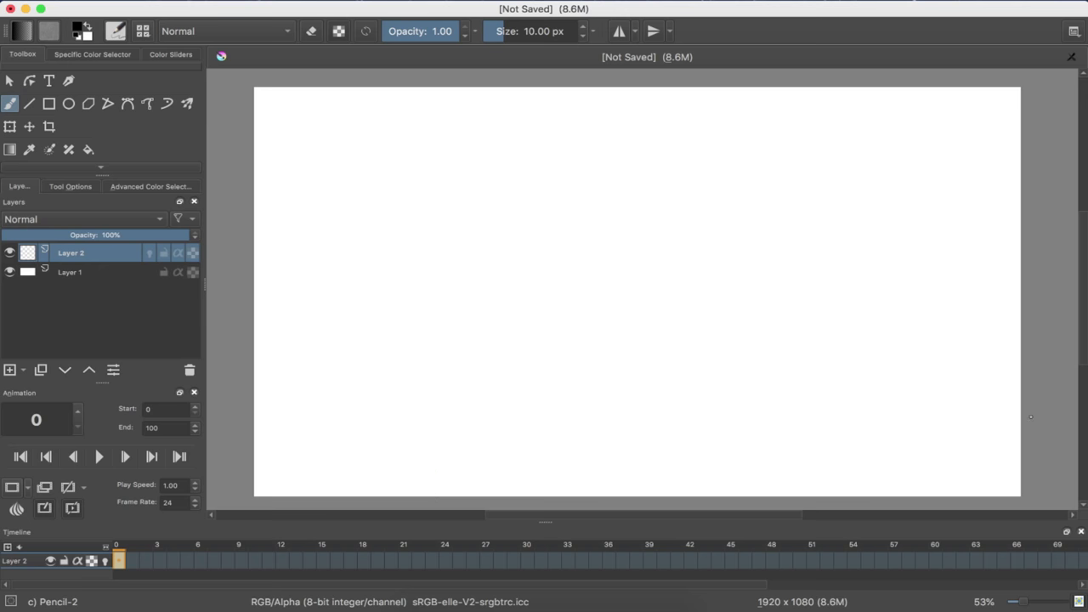
pyautogui.scroll(5, 1031, 416)
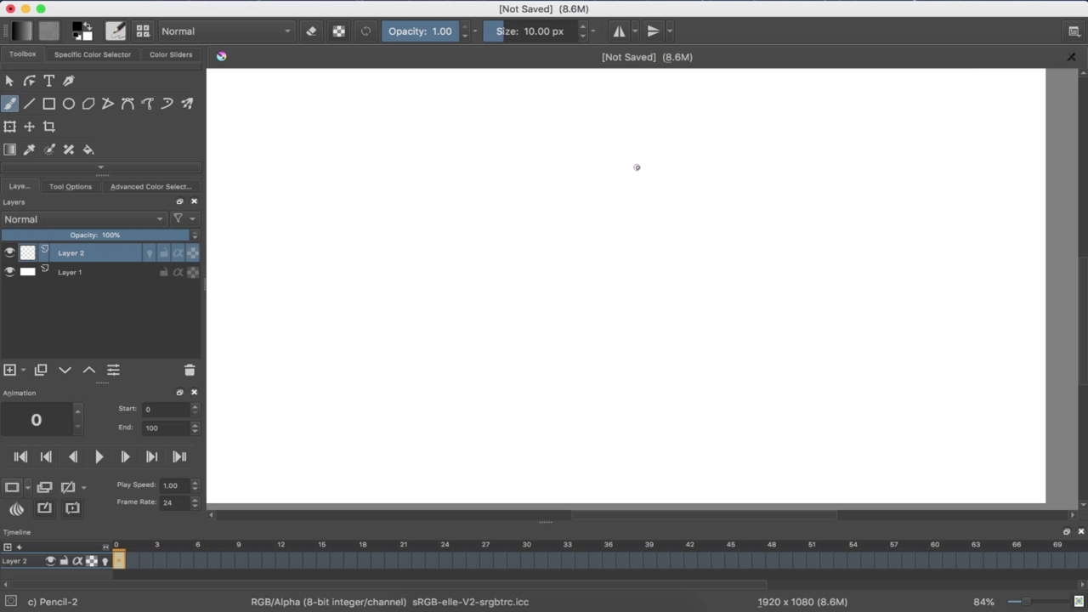
pyautogui.moveTo(636, 167)
pyautogui.mouseDown()
pyautogui.moveTo(606, 203)
pyautogui.moveTo(614, 198)
pyautogui.moveTo(626, 264)
pyautogui.mouseUp()
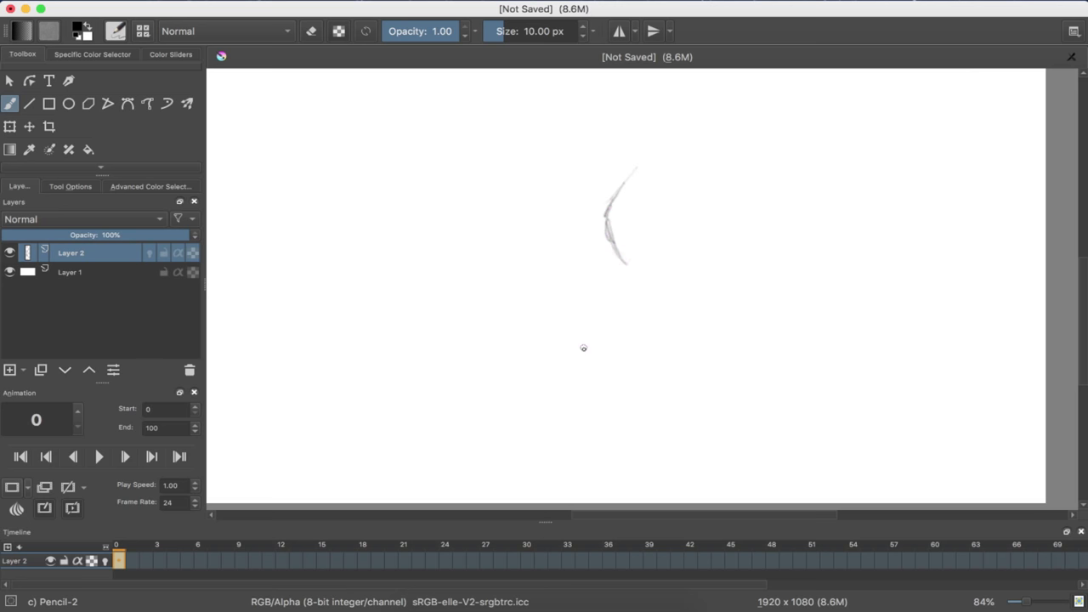
pyautogui.hotkey('ctrl', 'z')
pyautogui.hotkey('ctrl', 'z')
pyautogui.hotkey('ctrl', 'z')
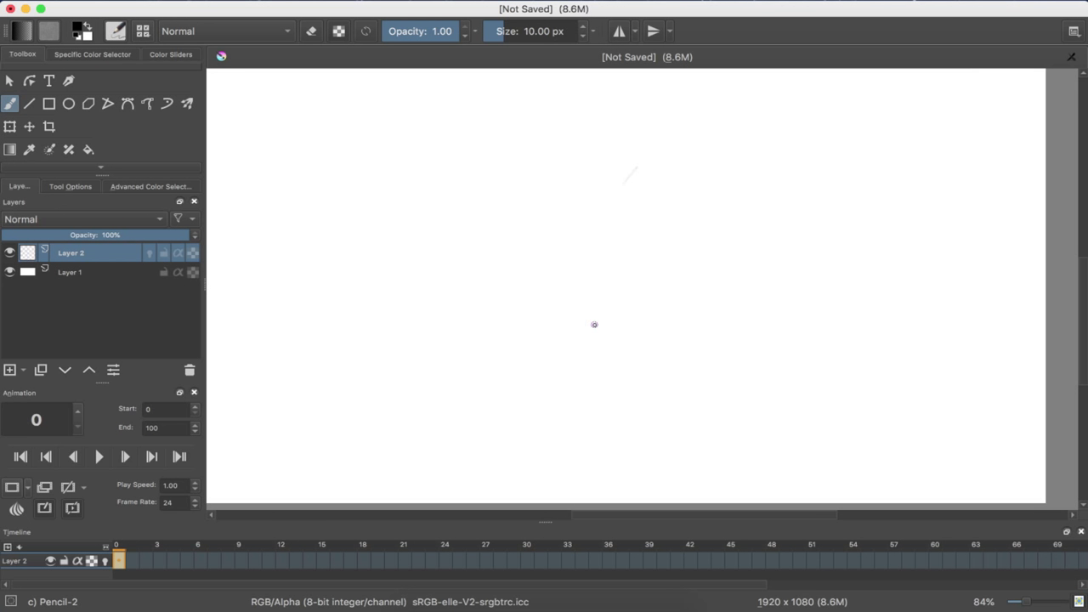
pyautogui.click(62, 273)
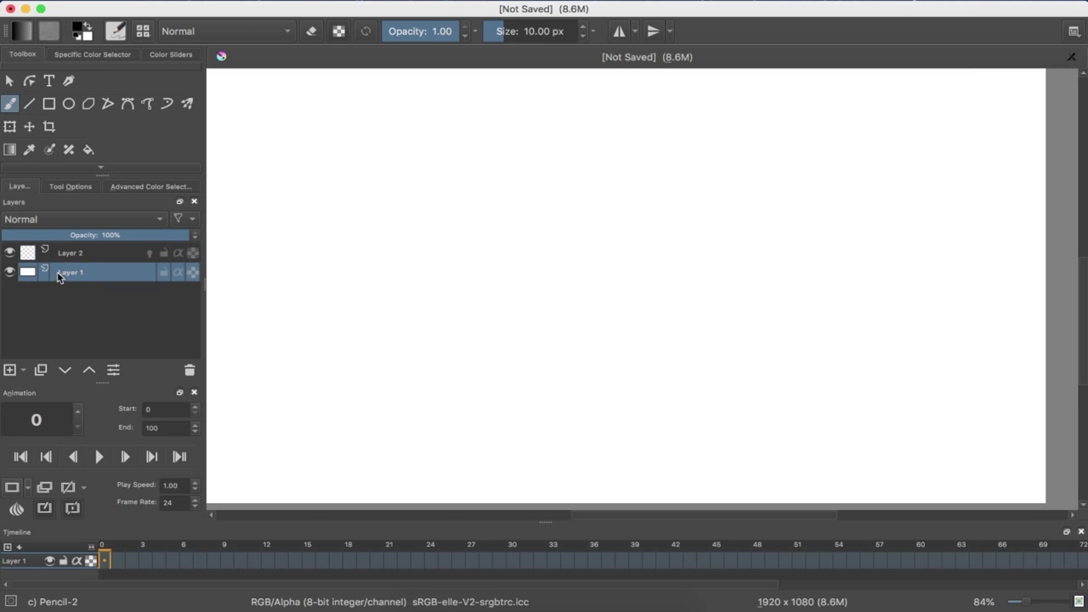
# Draw a black pencil ground line across the full canvas width on Layer 1
pyautogui.scroll(-5, 570, 289)
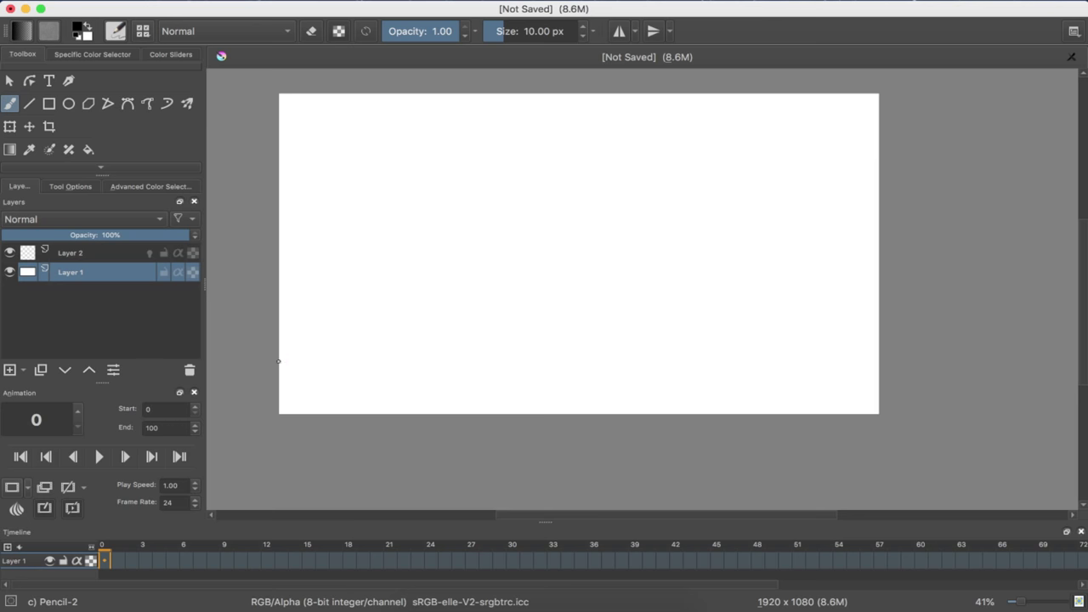
pyautogui.moveTo(278, 360); pyautogui.dragTo(336, 368)
pyautogui.moveTo(337, 368); pyautogui.dragTo(923, 380)
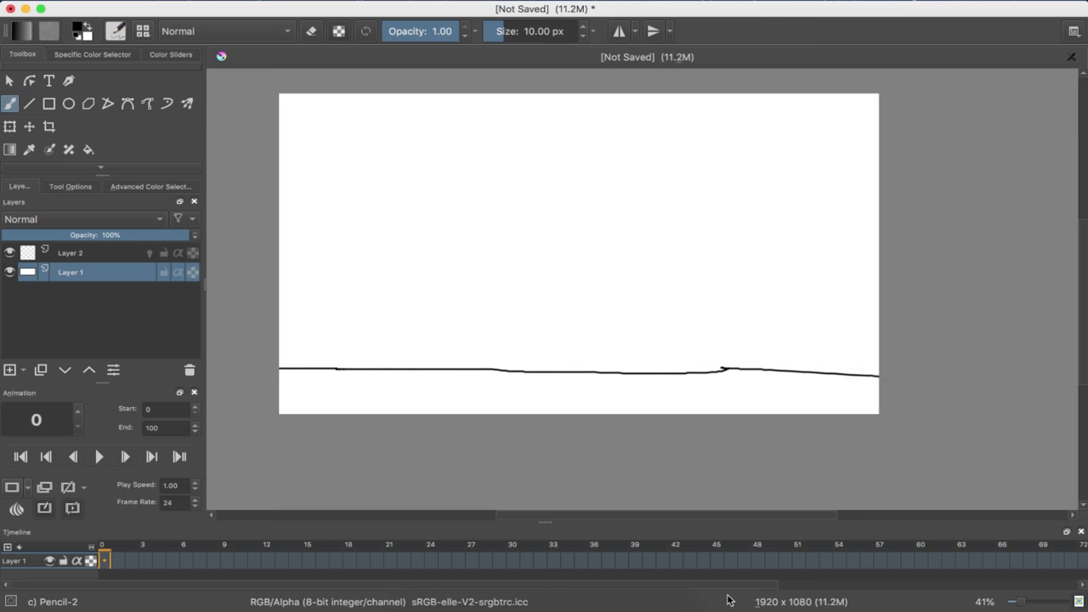
pyautogui.scroll(3, 761, 372)
pyautogui.scroll(3, 761, 372)
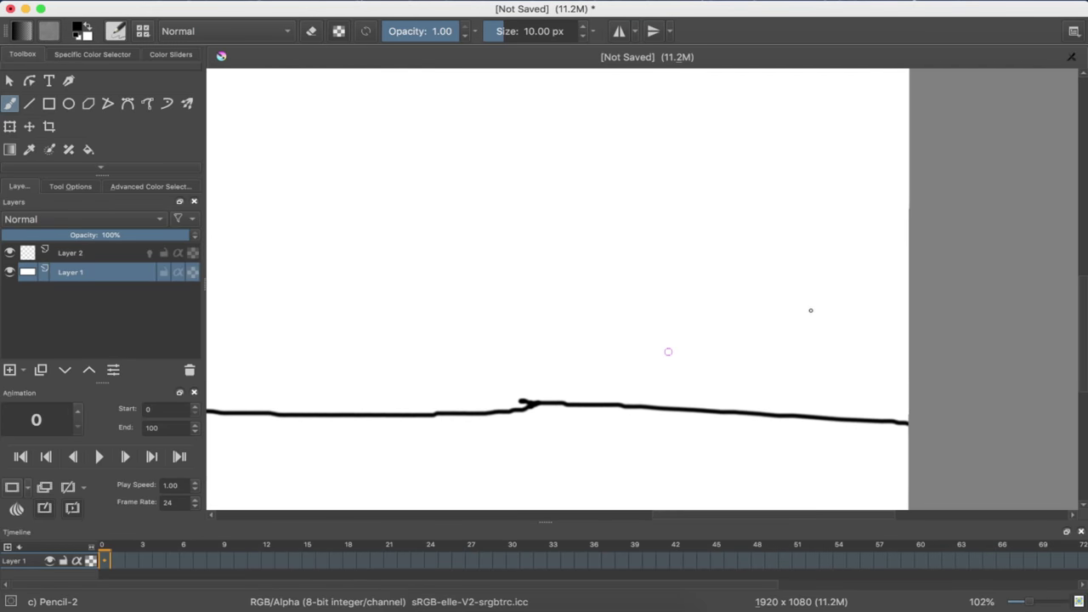
pyautogui.moveTo(676, 347)
pyautogui.mouseDown()
pyautogui.moveTo(672, 128)
pyautogui.moveTo(666, 338)
pyautogui.moveTo(678, 383)
pyautogui.moveTo(704, 395)
pyautogui.mouseUp()
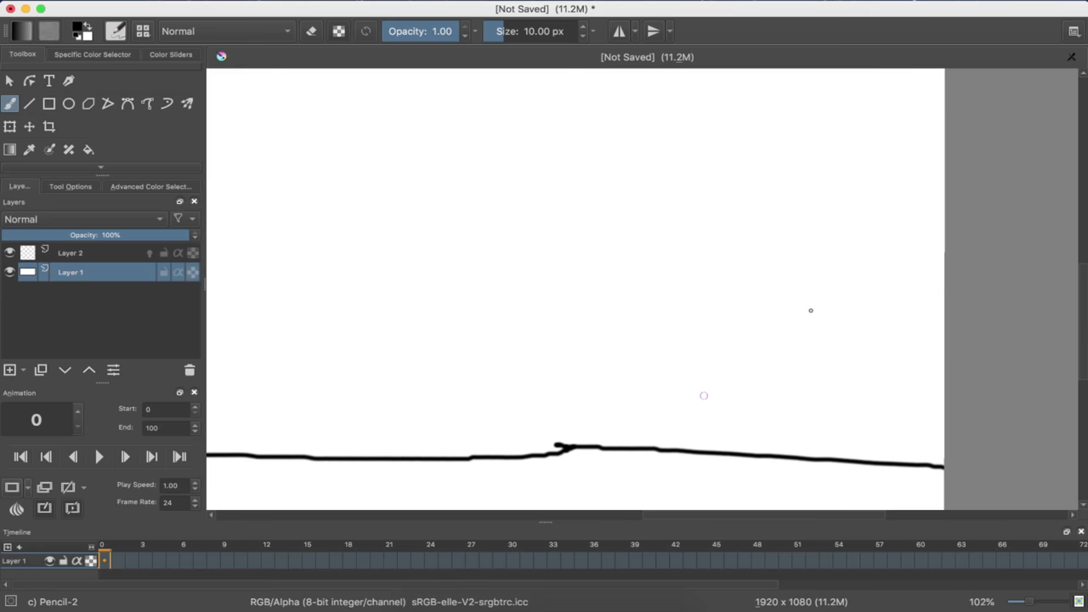
pyautogui.click(85, 257)
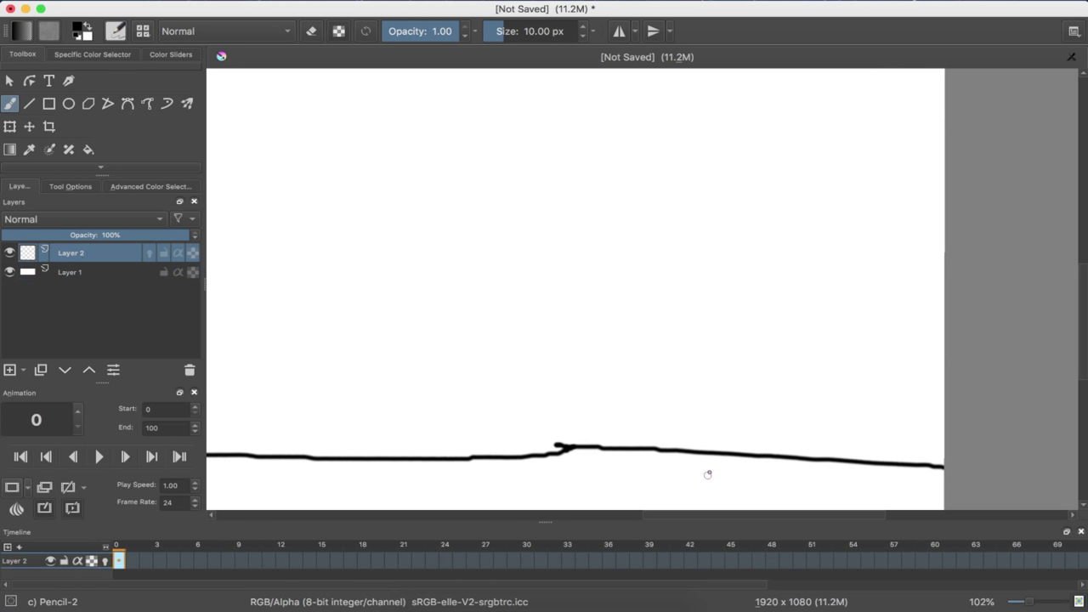
# Sketch a rough round ball sitting on the ground line on frame 0 of Layer 2
pyautogui.moveTo(690, 411); pyautogui.dragTo(723, 449)
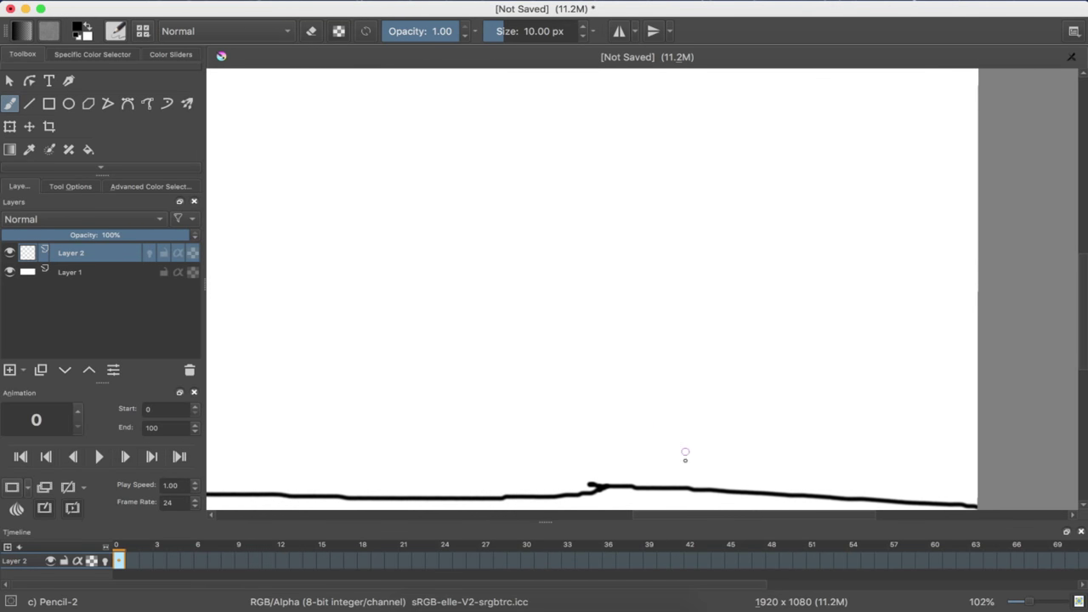
pyautogui.moveTo(636, 481); pyautogui.dragTo(602, 478)
pyautogui.moveTo(589, 438)
pyautogui.mouseDown()
pyautogui.moveTo(561, 379)
pyautogui.moveTo(566, 326)
pyautogui.moveTo(587, 288)
pyautogui.moveTo(651, 240)
pyautogui.moveTo(641, 243)
pyautogui.moveTo(720, 220)
pyautogui.moveTo(769, 239)
pyautogui.moveTo(738, 251)
pyautogui.moveTo(733, 238)
pyautogui.moveTo(786, 243)
pyautogui.moveTo(829, 272)
pyautogui.moveTo(823, 264)
pyautogui.moveTo(850, 304)
pyautogui.moveTo(865, 400)
pyautogui.moveTo(844, 455)
pyautogui.moveTo(766, 491)
pyautogui.moveTo(627, 487)
pyautogui.moveTo(680, 475)
pyautogui.moveTo(642, 493)
pyautogui.mouseUp()
pyautogui.hotkey('ctrl', 'z')
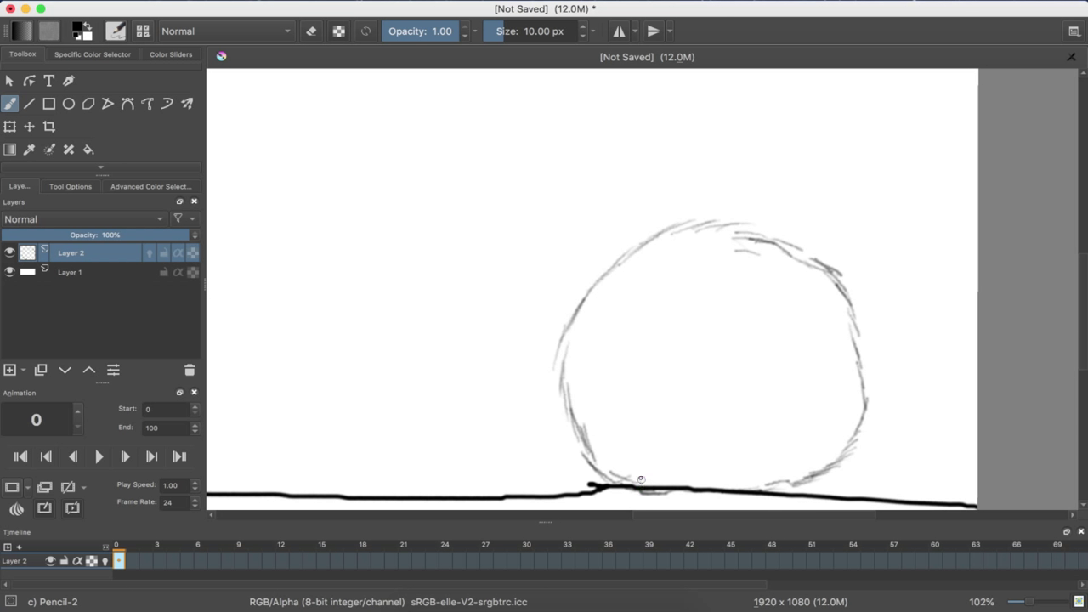
pyautogui.moveTo(659, 480)
pyautogui.mouseDown()
pyautogui.moveTo(740, 487)
pyautogui.moveTo(786, 478)
pyautogui.mouseUp()
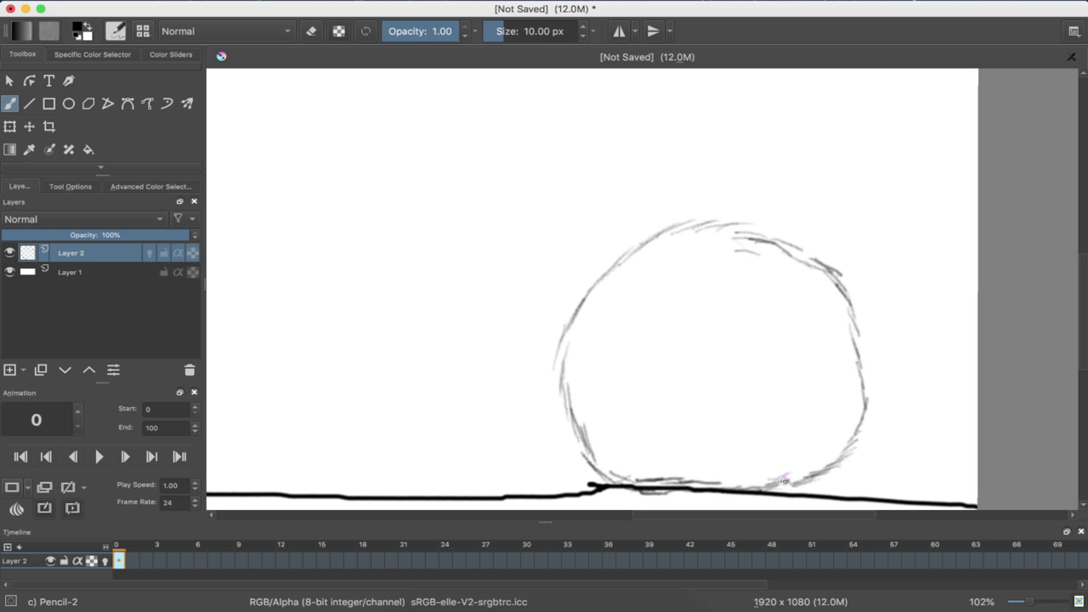
pyautogui.moveTo(721, 240)
pyautogui.mouseDown()
pyautogui.moveTo(750, 237)
pyautogui.moveTo(738, 239)
pyautogui.mouseUp()
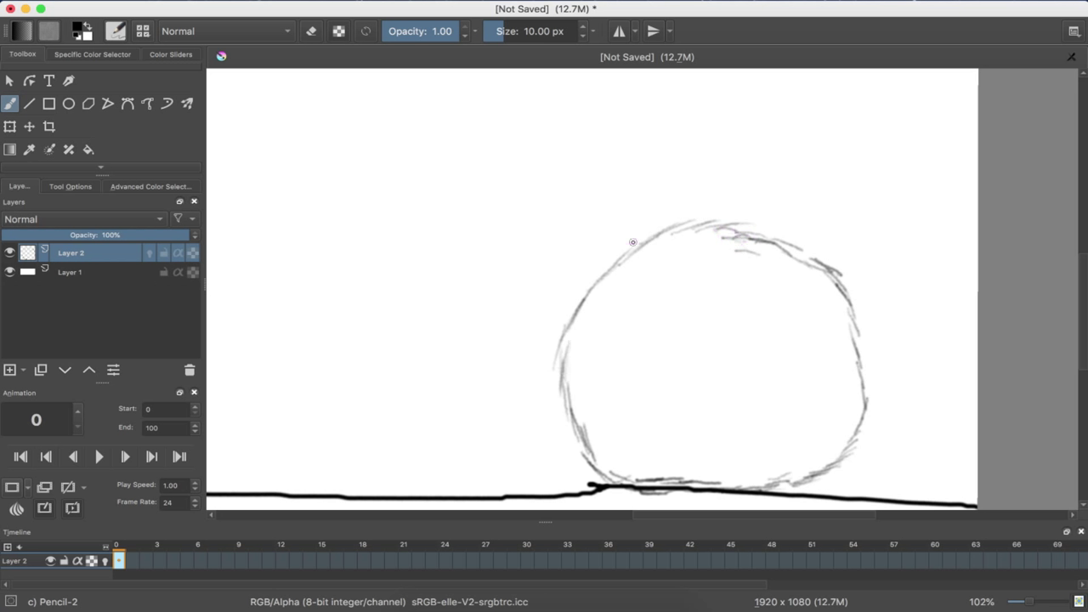
pyautogui.hotkey('ctrl', 'z')
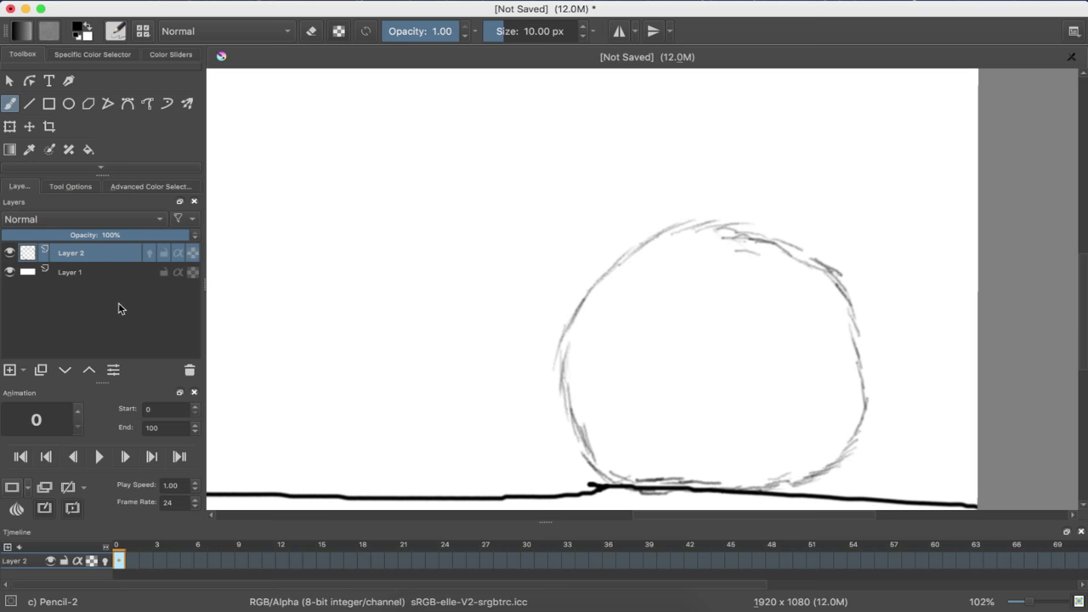
# Set the frame rate to 12 fps and add a blank frame at frame 1
pyautogui.doubleClick(174, 508)
pyautogui.write('12')
pyautogui.click(132, 561)
pyautogui.press('Left')
pyautogui.press('Right')
pyautogui.click(12, 488)
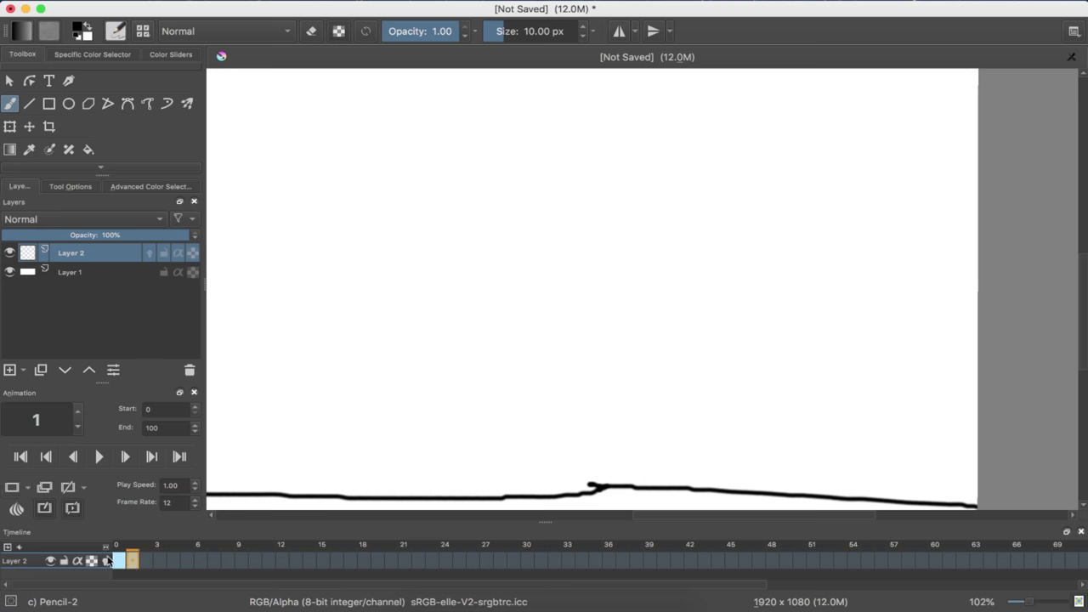
# Enable onion skins on Layer 2 and step through the frames to blank frame 3
pyautogui.click(105, 562)
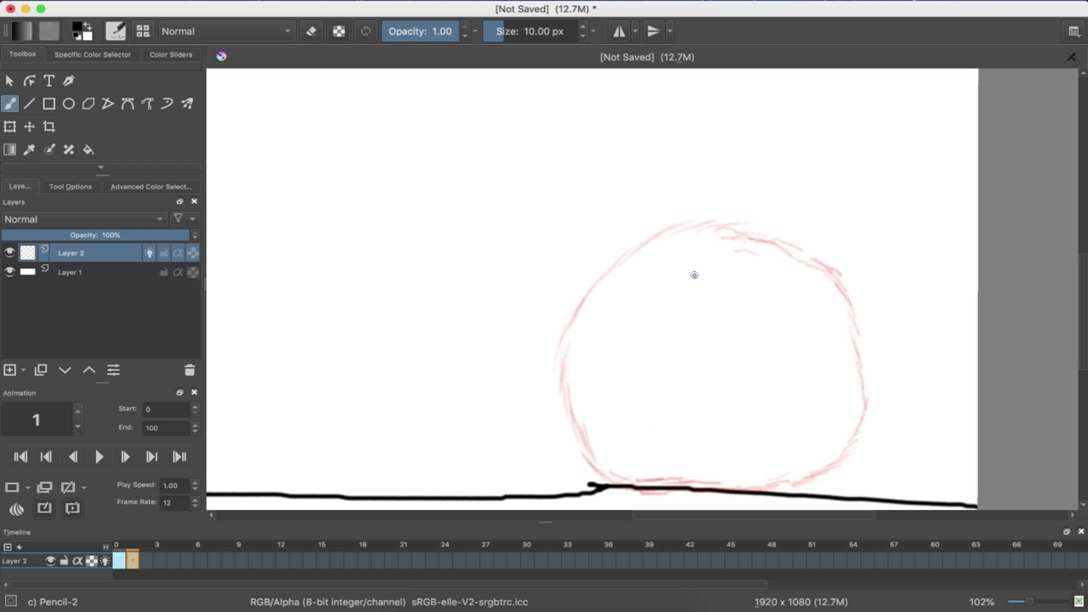
pyautogui.press('Right')
pyautogui.press('Right')
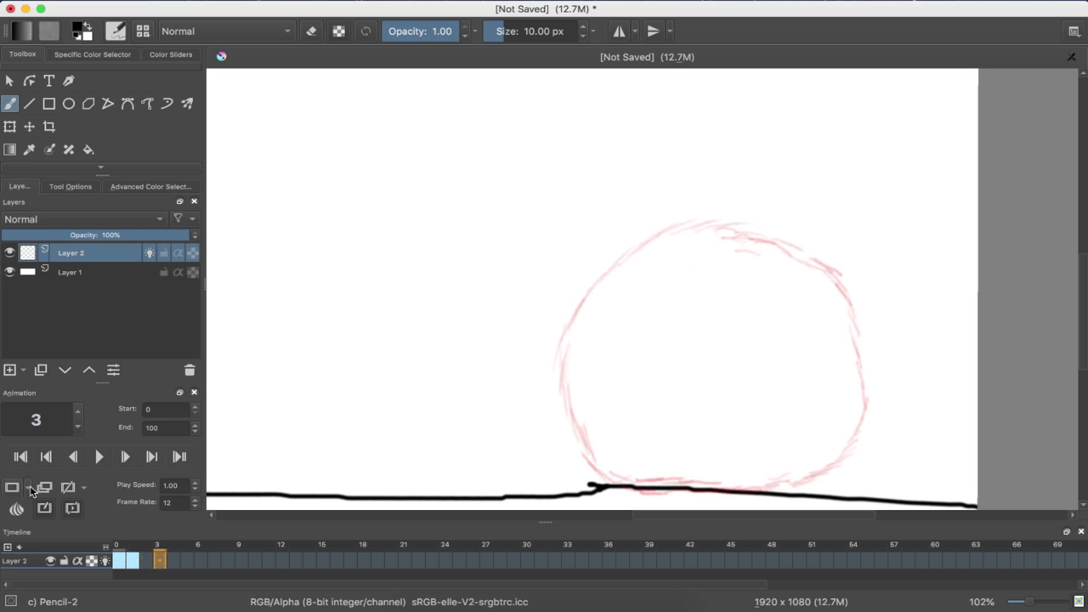
pyautogui.press('Right')
pyautogui.press('Right')
pyautogui.press('Right')
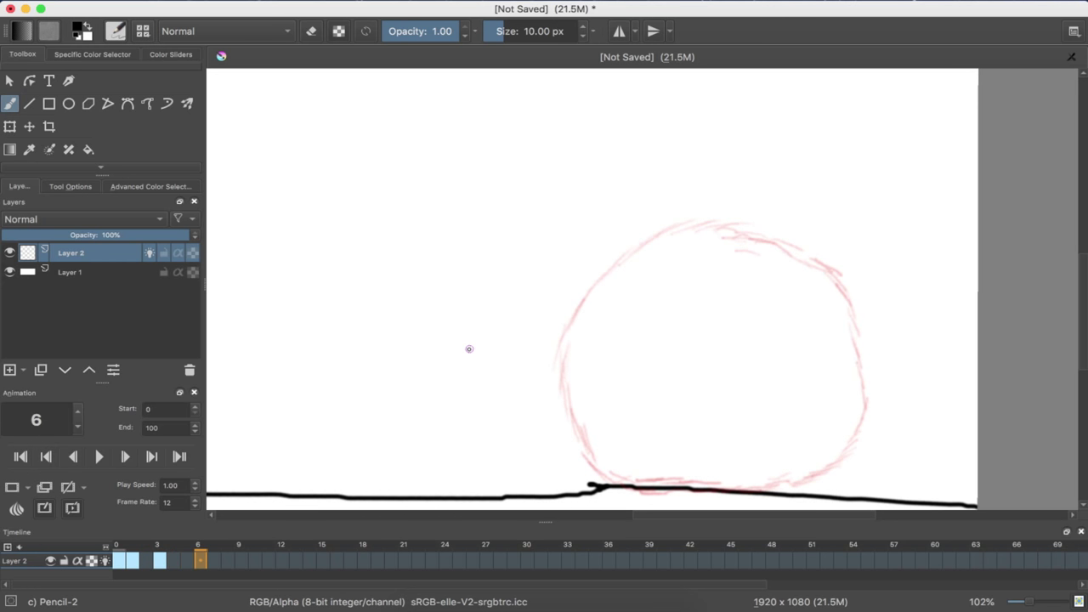
pyautogui.press('Left')
pyautogui.press('Left')
pyautogui.press('Left')
pyautogui.press('Left')
pyautogui.press('Right')
pyautogui.press('Right')
pyautogui.press('Right')
pyautogui.press('Left')
pyautogui.press('Left')
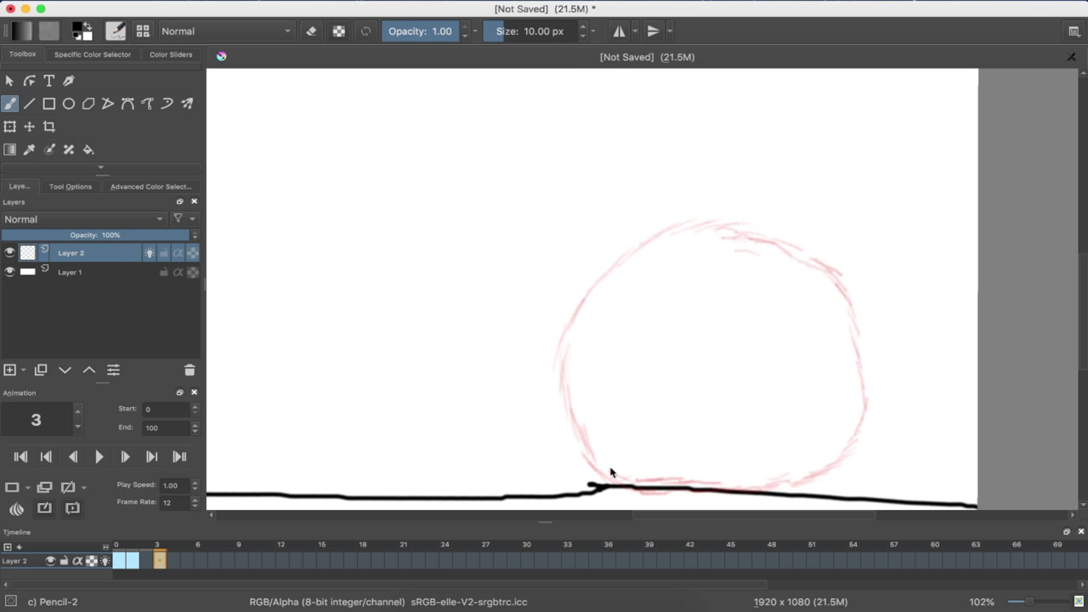
# Keep the Pencil-2 preset and sketch a wide, flattened oval ball on the ground at frame 3
pyautogui.click(142, 31)
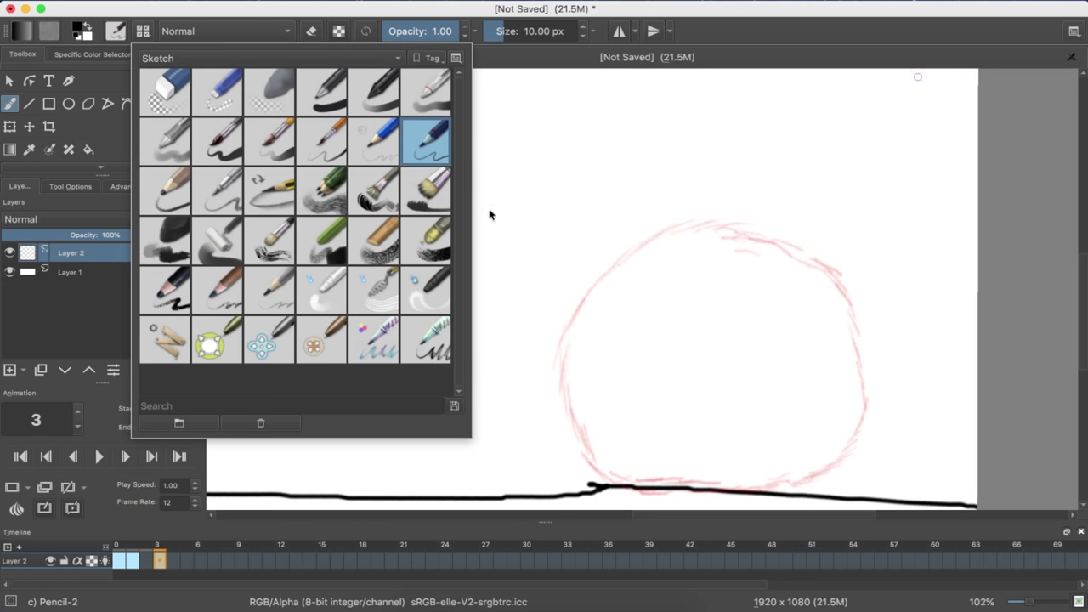
pyautogui.click(426, 136)
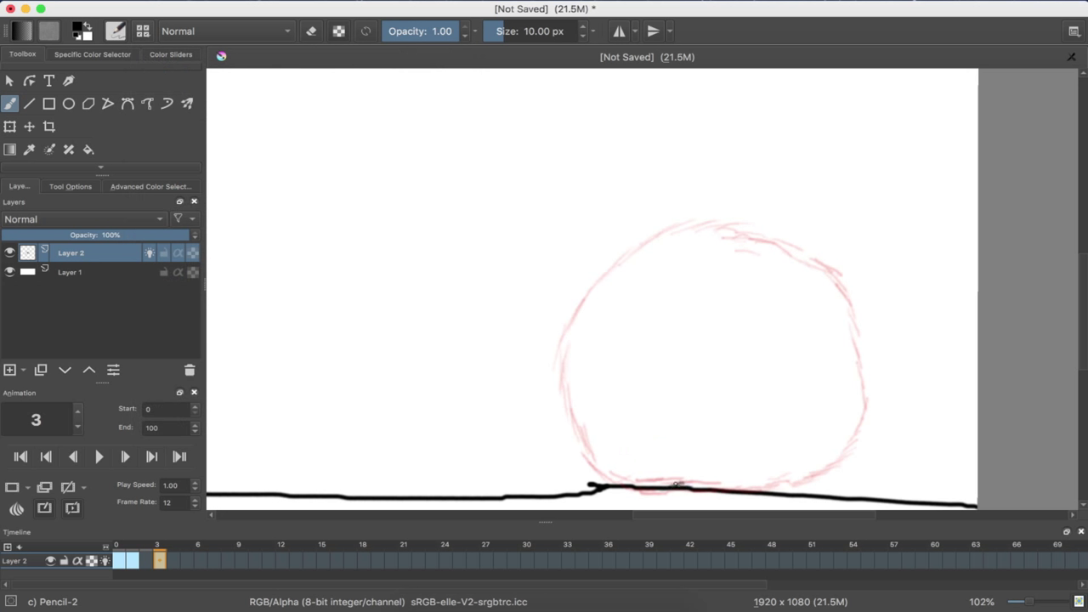
pyautogui.moveTo(653, 482)
pyautogui.mouseDown()
pyautogui.moveTo(627, 459)
pyautogui.moveTo(645, 479)
pyautogui.moveTo(622, 473)
pyautogui.moveTo(643, 476)
pyautogui.moveTo(617, 455)
pyautogui.moveTo(625, 475)
pyautogui.moveTo(599, 410)
pyautogui.moveTo(601, 424)
pyautogui.moveTo(629, 373)
pyautogui.moveTo(719, 342)
pyautogui.moveTo(709, 348)
pyautogui.moveTo(791, 348)
pyautogui.moveTo(892, 370)
pyautogui.moveTo(922, 395)
pyautogui.moveTo(912, 380)
pyautogui.moveTo(937, 404)
pyautogui.moveTo(953, 476)
pyautogui.mouseUp()
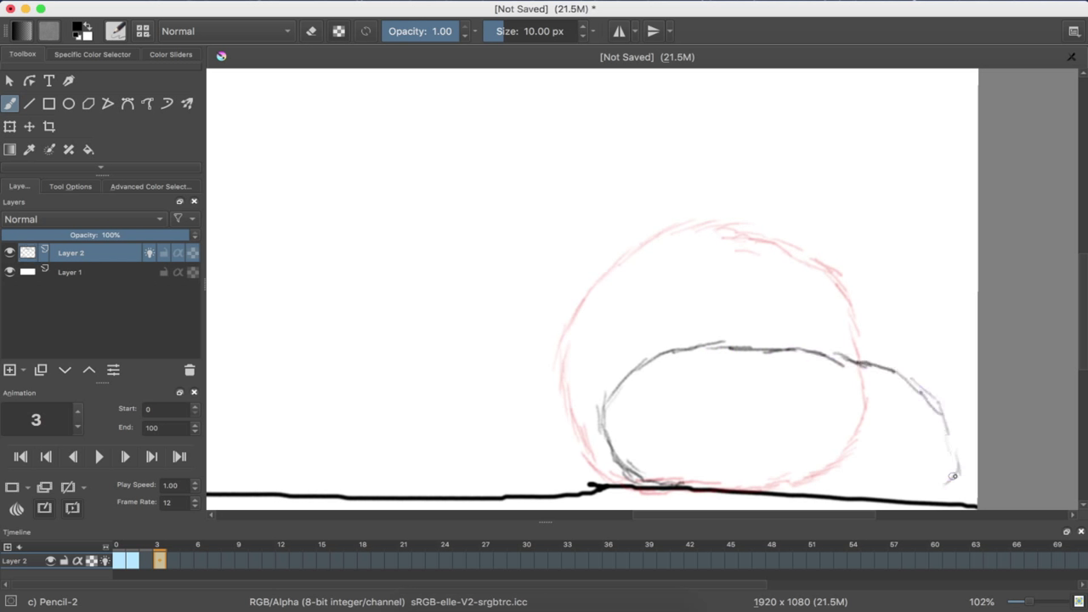
pyautogui.moveTo(899, 492)
pyautogui.mouseDown()
pyautogui.moveTo(873, 494)
pyautogui.moveTo(910, 494)
pyautogui.mouseUp()
pyautogui.moveTo(837, 500); pyautogui.dragTo(775, 496)
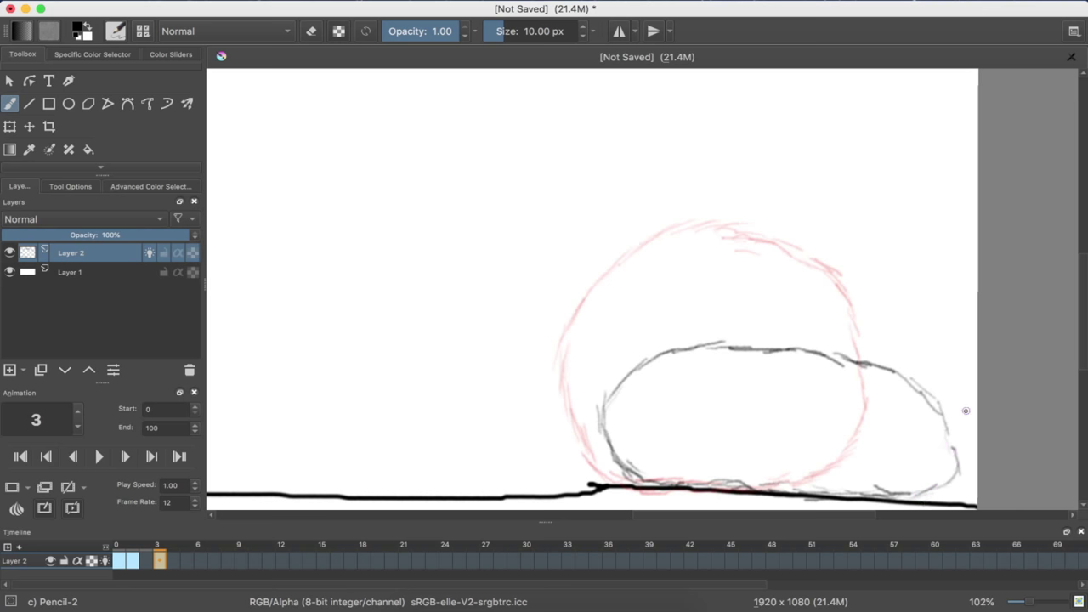
# Move the blank in-between keyframe from frame 1 to frame 2
pyautogui.press('Left')
pyautogui.press('Left')
pyautogui.press('Left')
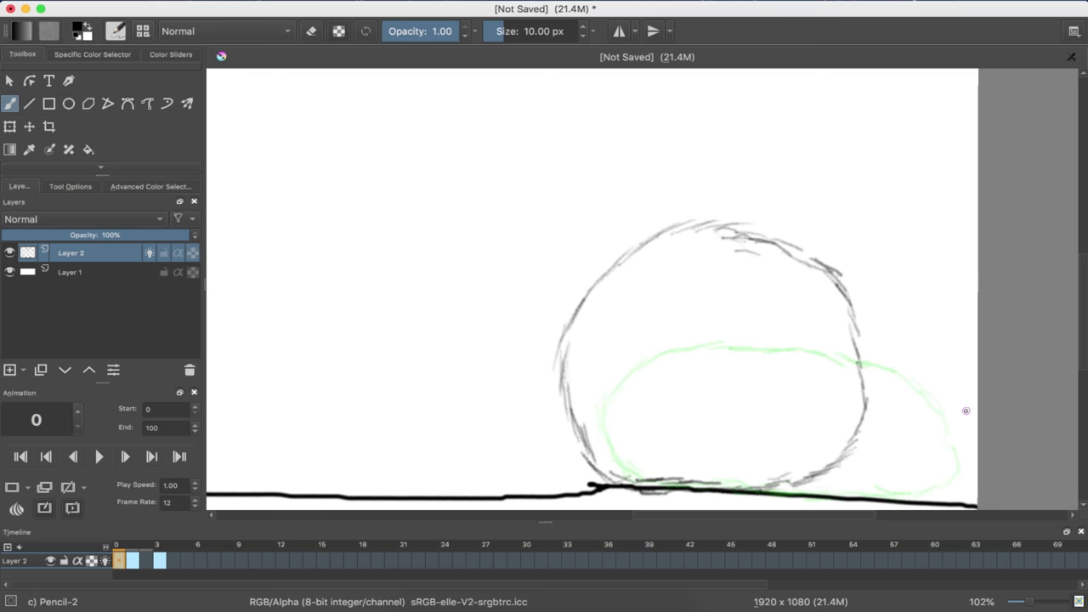
pyautogui.press('Right')
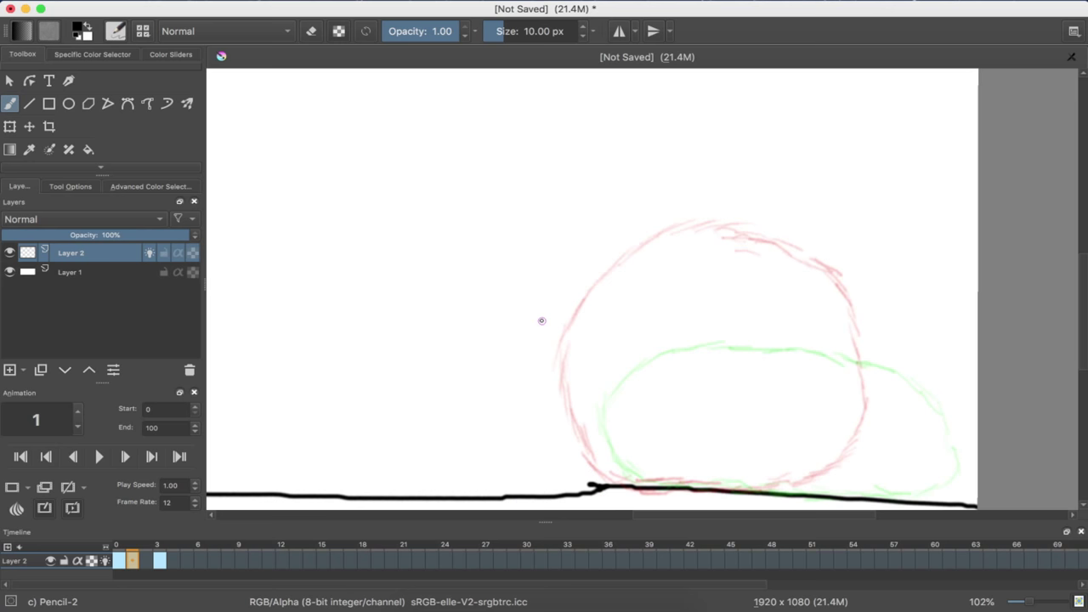
pyautogui.press('Right')
pyautogui.press('Left')
pyautogui.click(146, 562)
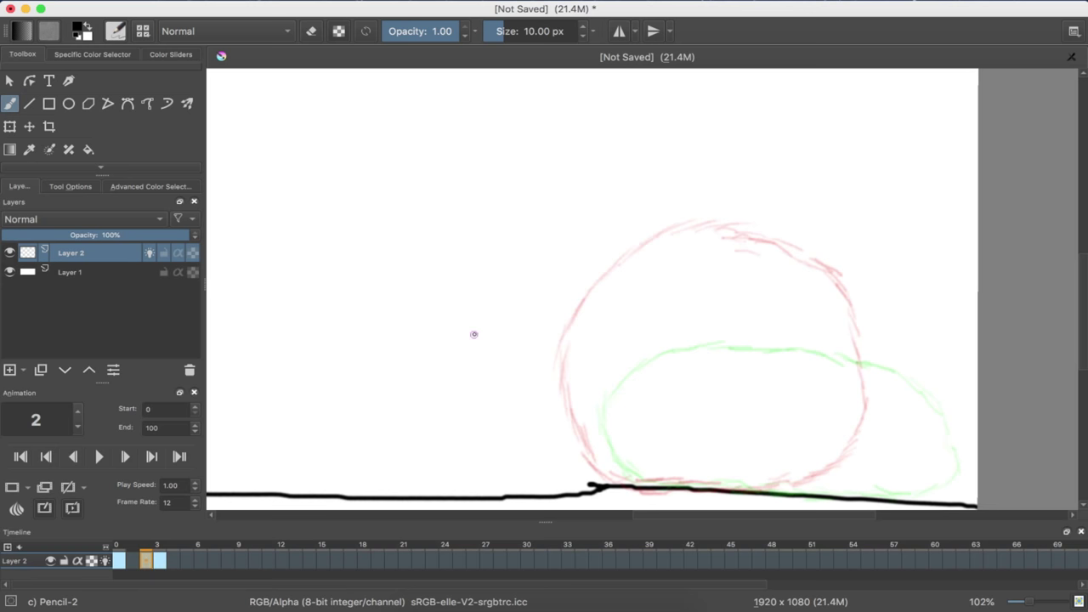
# Scrub back and forth through frames 0–10 to compare the round and squashed ball
pyautogui.press('Left')
pyautogui.press('Left')
pyautogui.press('Right')
pyautogui.press('Right')
pyautogui.press('Right')
pyautogui.press('Left')
pyautogui.press('Right')
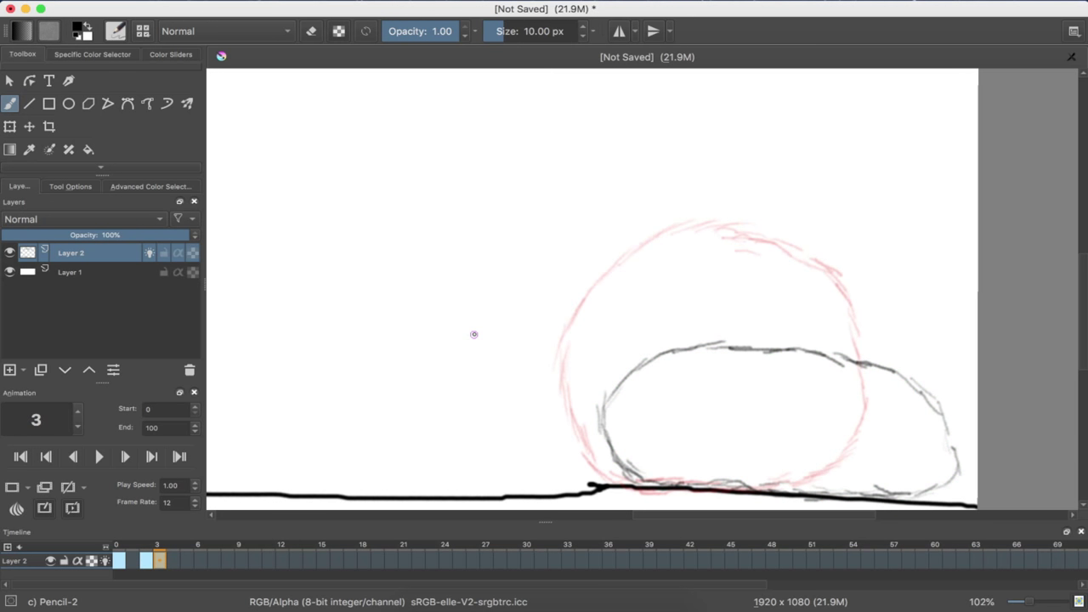
pyautogui.press('Right')
pyautogui.press('Right')
pyautogui.press('Right')
pyautogui.press('Right')
pyautogui.press('Right')
pyautogui.press('Right')
pyautogui.press('Left')
pyautogui.press('Left')
pyautogui.press('Left')
pyautogui.press('Right')
pyautogui.press('Right')
pyautogui.press('Right')
pyautogui.press('Right')
pyautogui.press('Right')
pyautogui.press('Right')
pyautogui.press('Left')
pyautogui.press('Left')
pyautogui.press('Left')
pyautogui.press('Right')
pyautogui.press('Left')
pyautogui.press('Left')
pyautogui.press('Left')
pyautogui.press('Left')
pyautogui.press('Right')
pyautogui.press('Right')
pyautogui.press('Right')
pyautogui.press('Left')
pyautogui.press('Left')
pyautogui.press('Left')
pyautogui.press('Left')
pyautogui.press('Right')
pyautogui.press('Left')
# Adjust which onion skins show and step forward to the keyframe at frame 12
pyautogui.click(12, 489)
pyautogui.press('Right')
pyautogui.press('Left')
pyautogui.press('Left')
pyautogui.press('Right')
pyautogui.press('Right')
pyautogui.press('Right')
pyautogui.press('Right')
pyautogui.press('Right')
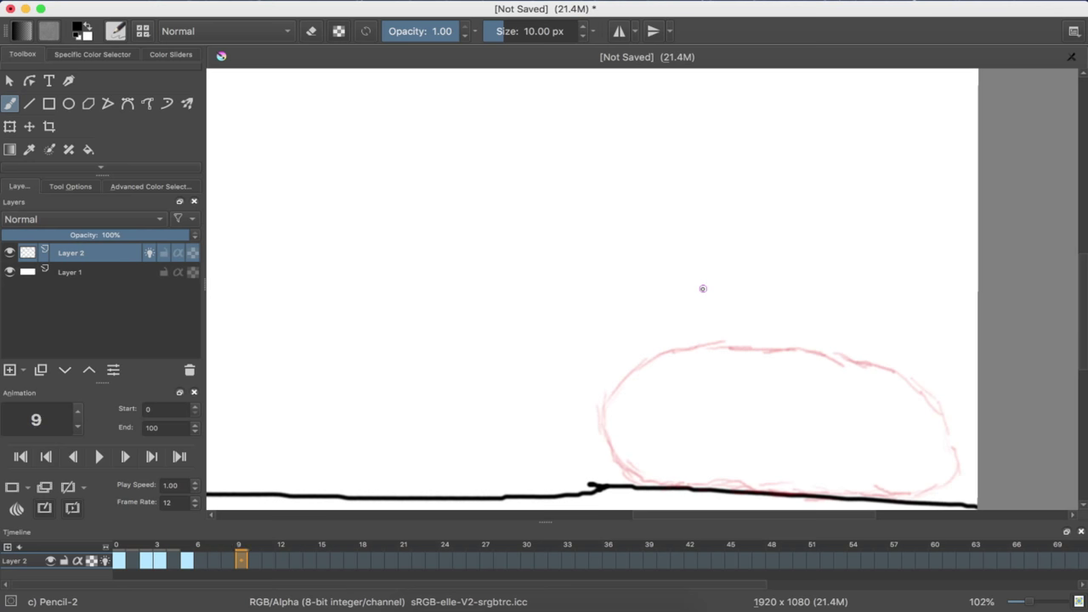
pyautogui.press('Right')
pyautogui.press('Right')
pyautogui.press('Right')
pyautogui.moveTo(702, 288)
pyautogui.mouseDown()
pyautogui.moveTo(773, 332)
pyautogui.moveTo(779, 226)
pyautogui.moveTo(772, 269)
pyautogui.moveTo(717, 255)
pyautogui.mouseUp()
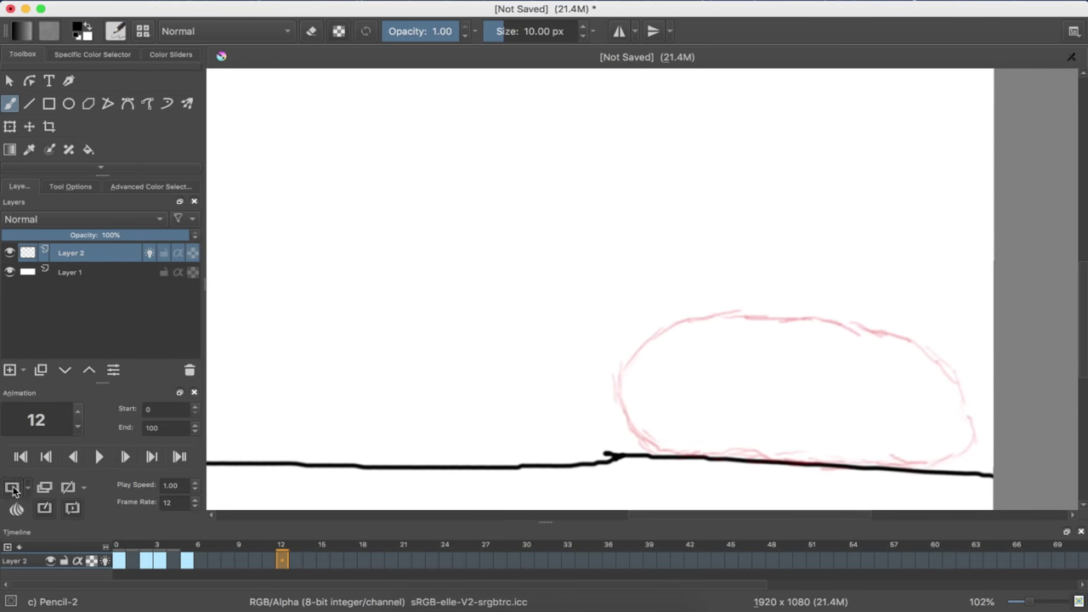
# Step back through the frames, flipping between frames 2 and 3, and return to frame 2
pyautogui.press('Right')
pyautogui.press('Right')
pyautogui.press('Right')
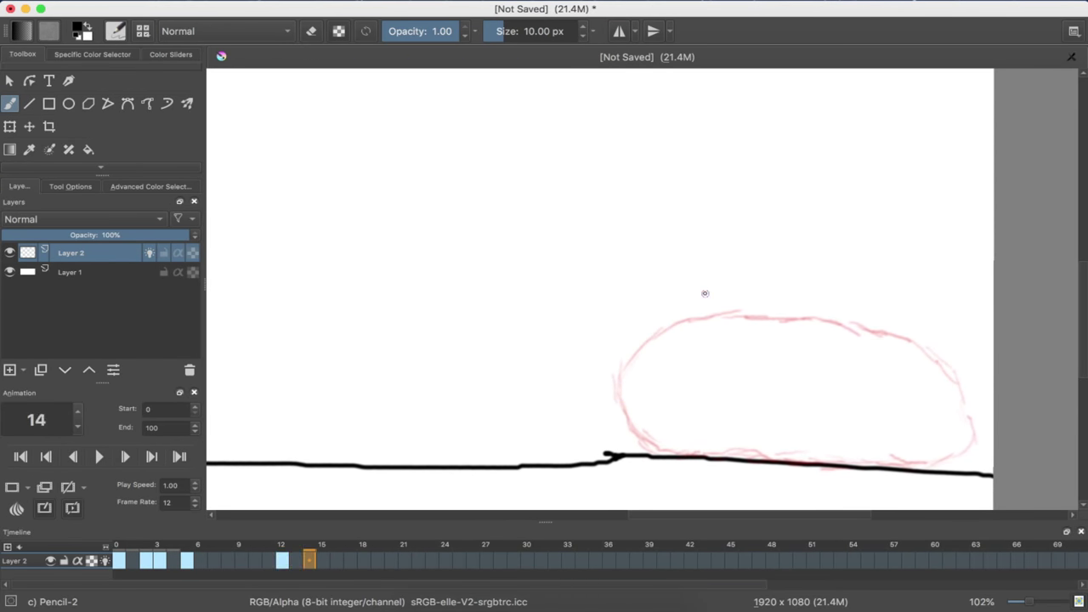
pyautogui.press('Left')
pyautogui.press('Left')
pyautogui.press('Left')
pyautogui.press('Left')
pyautogui.press('Left')
pyautogui.press('Left')
pyautogui.press('Left')
pyautogui.press('Left')
pyautogui.press('Left')
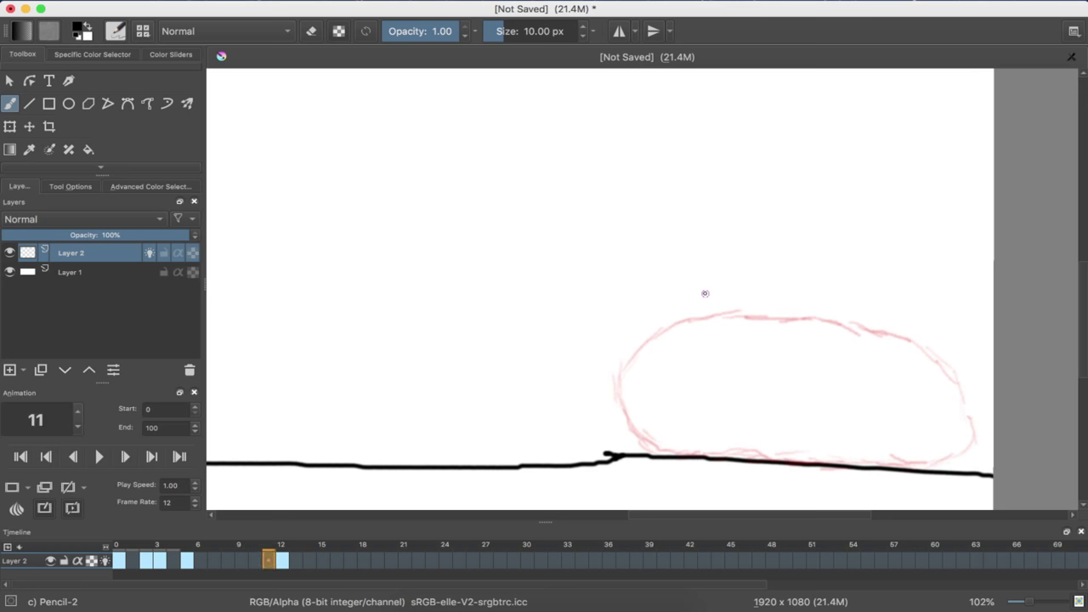
pyautogui.press('Left')
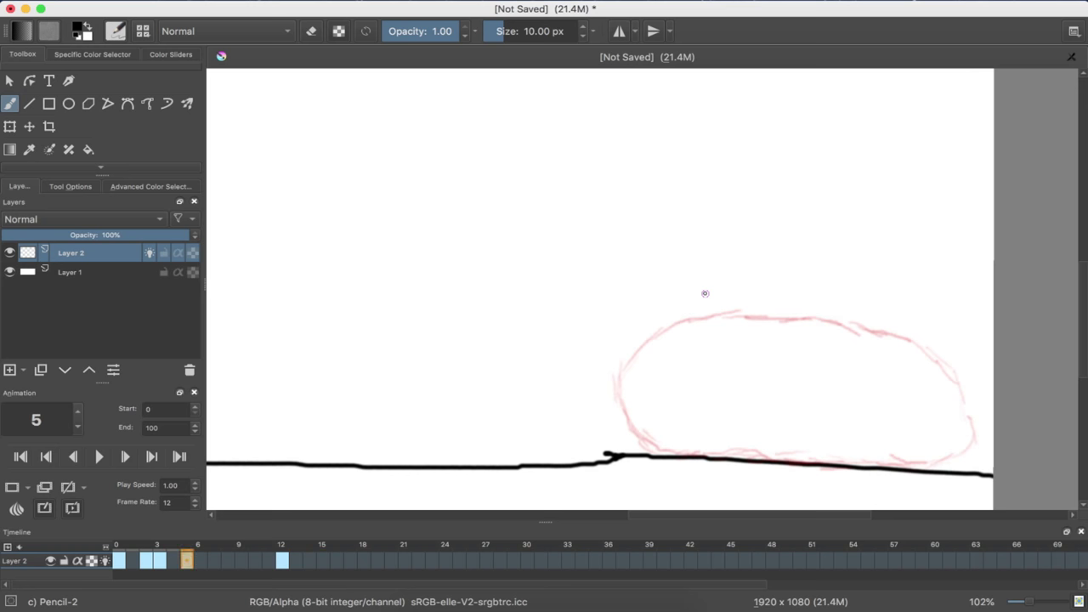
pyautogui.press('Left')
pyautogui.press('Left')
pyautogui.press('Left')
pyautogui.press('Right')
pyautogui.press('Left')
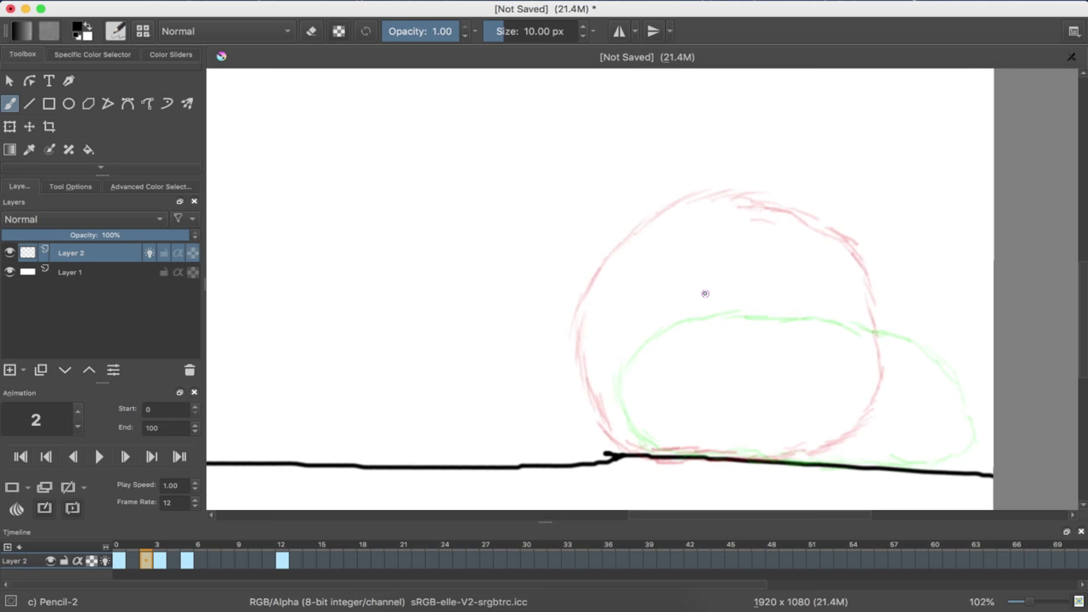
pyautogui.press('Right')
pyautogui.press('Right')
pyautogui.press('Right')
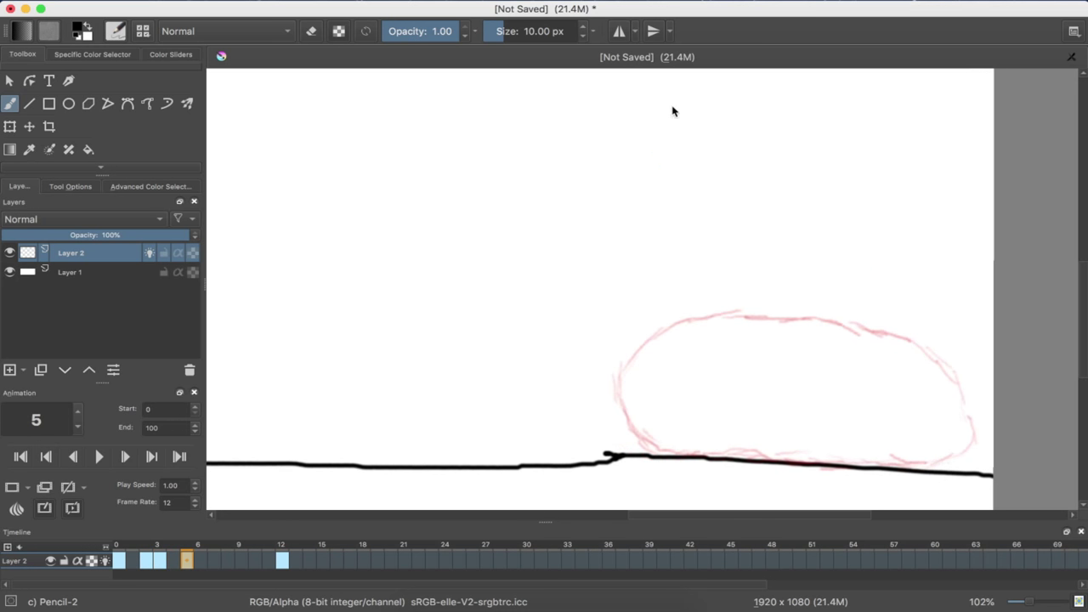
pyautogui.click(147, 561)
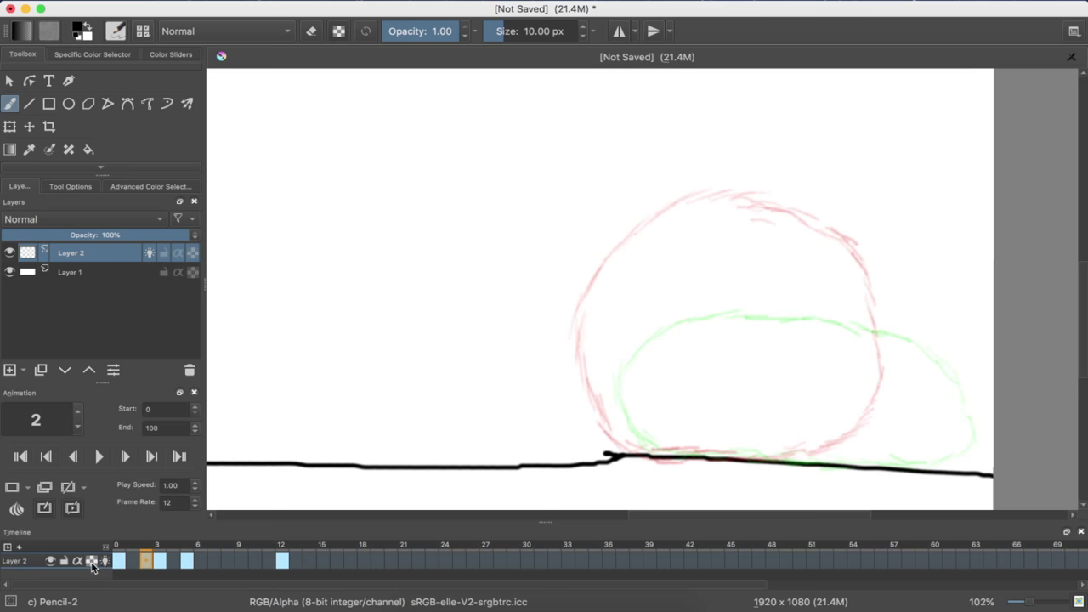
# Open and dismiss the frame 2 context menu twice, jumping to frame 0 in between
pyautogui.rightClick(147, 561)
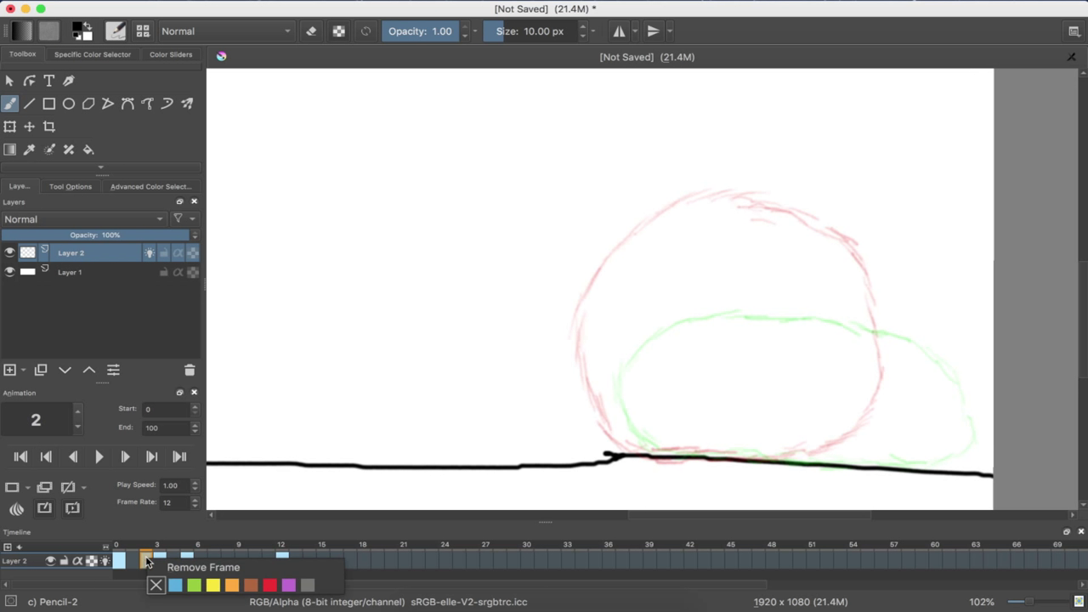
pyautogui.click(231, 585)
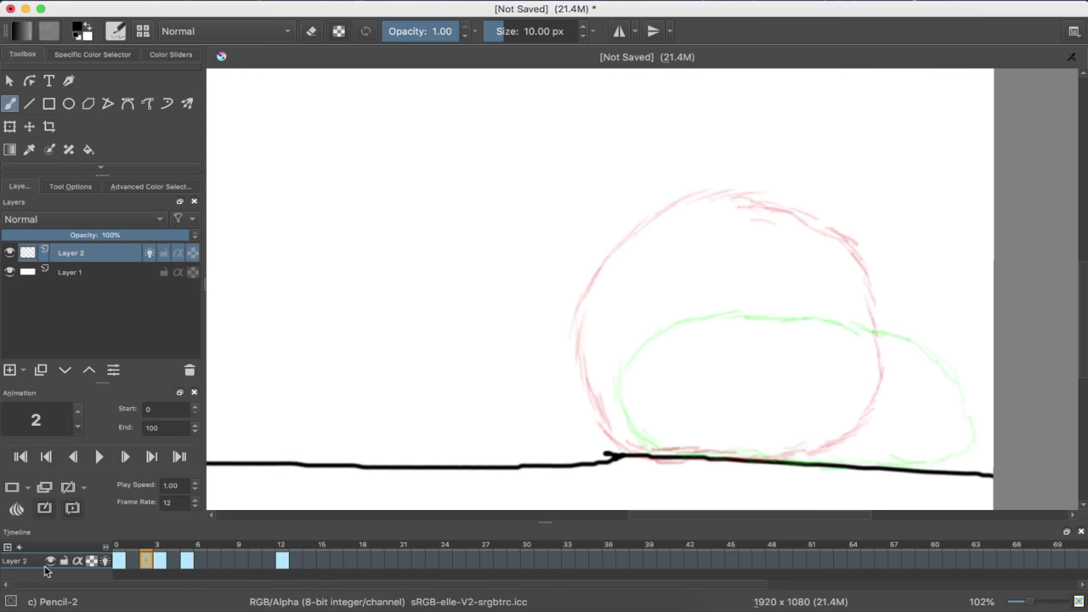
pyautogui.press('Left')
pyautogui.press('Left')
pyautogui.rightClick(146, 562)
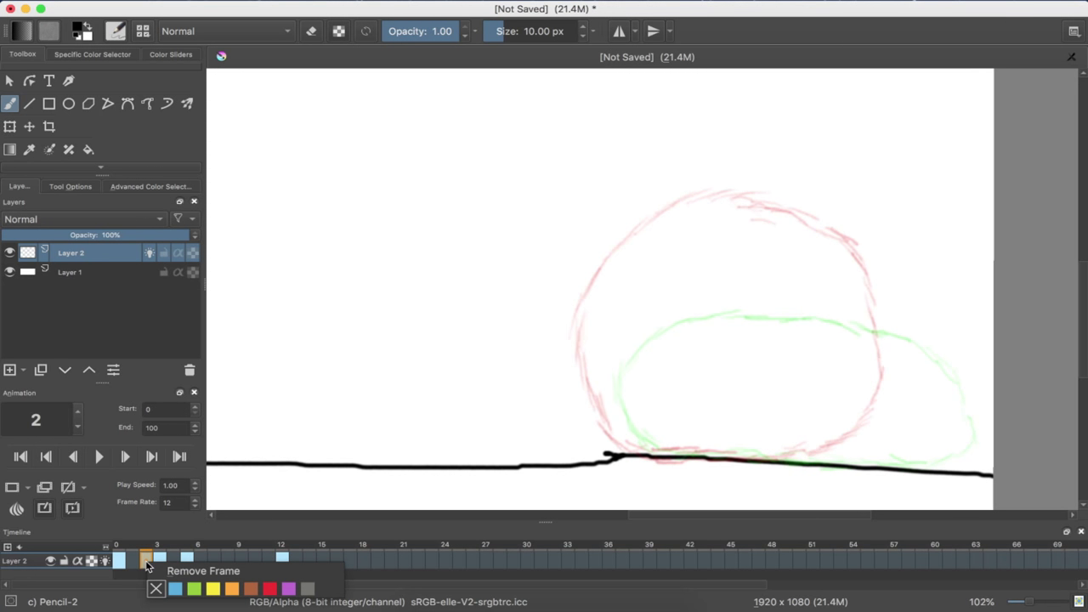
pyautogui.click(137, 529)
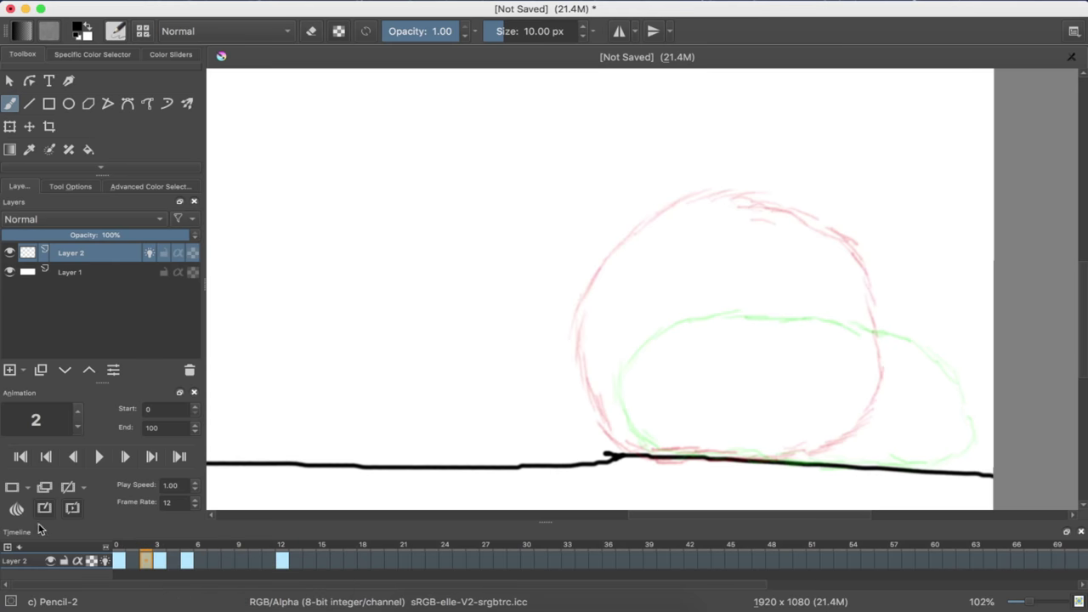
# Enable the onion skins for frames -4 and -3, then go to frame 5
pyautogui.click(16, 508)
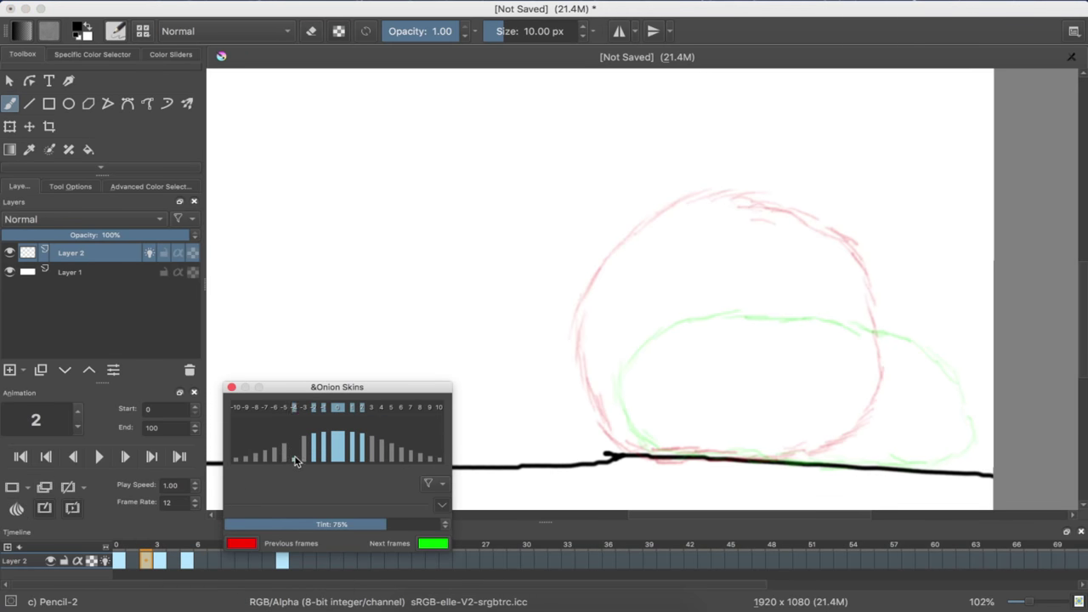
pyautogui.moveTo(295, 460)
pyautogui.mouseDown()
pyautogui.moveTo(302, 415)
pyautogui.moveTo(294, 444)
pyautogui.mouseUp()
pyautogui.click(306, 445)
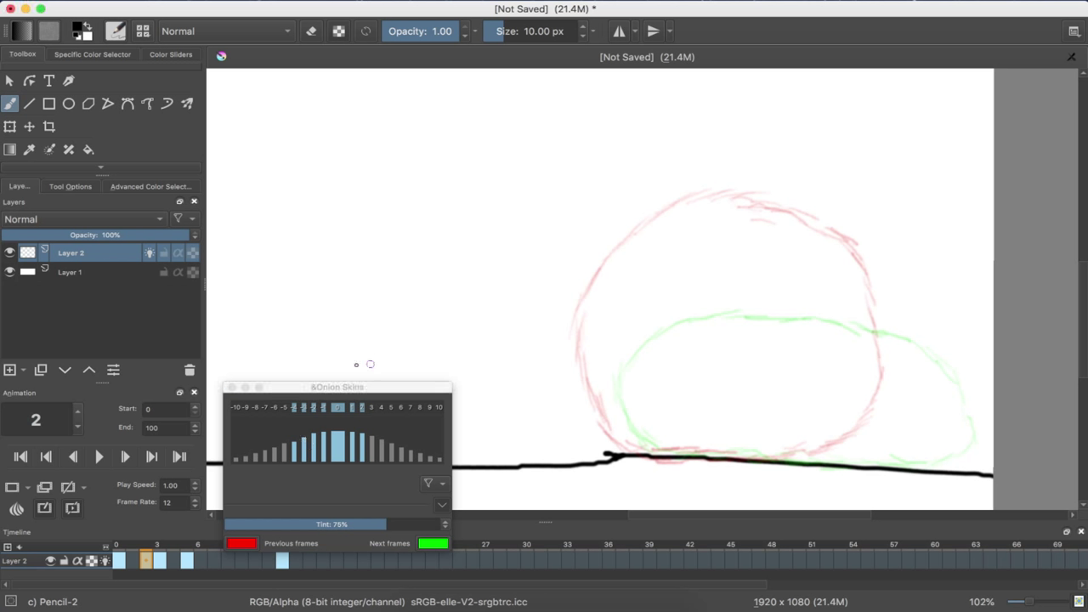
pyautogui.click(232, 386)
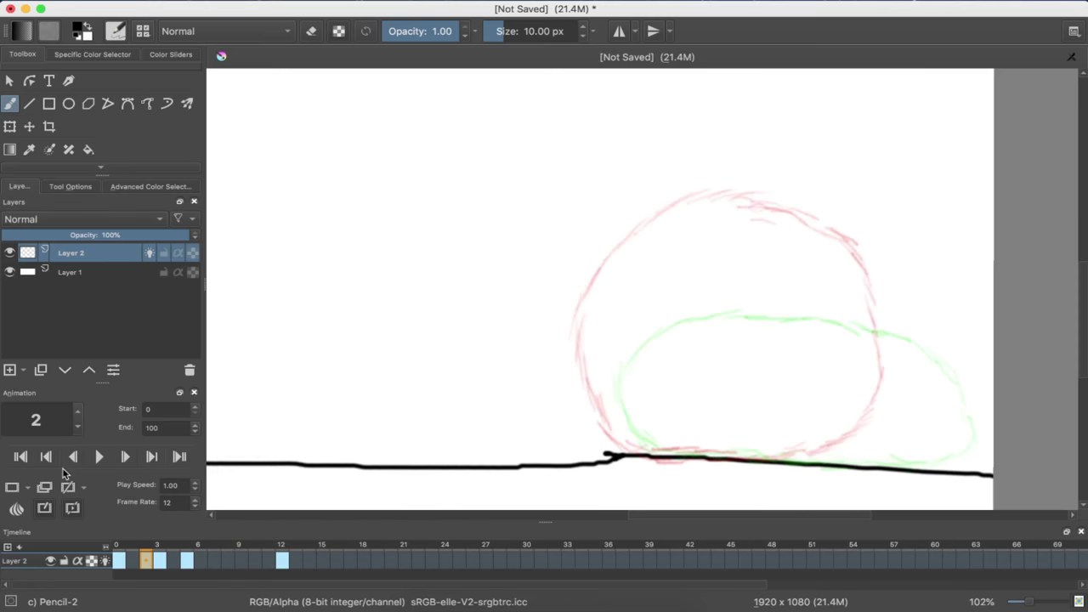
pyautogui.click(187, 560)
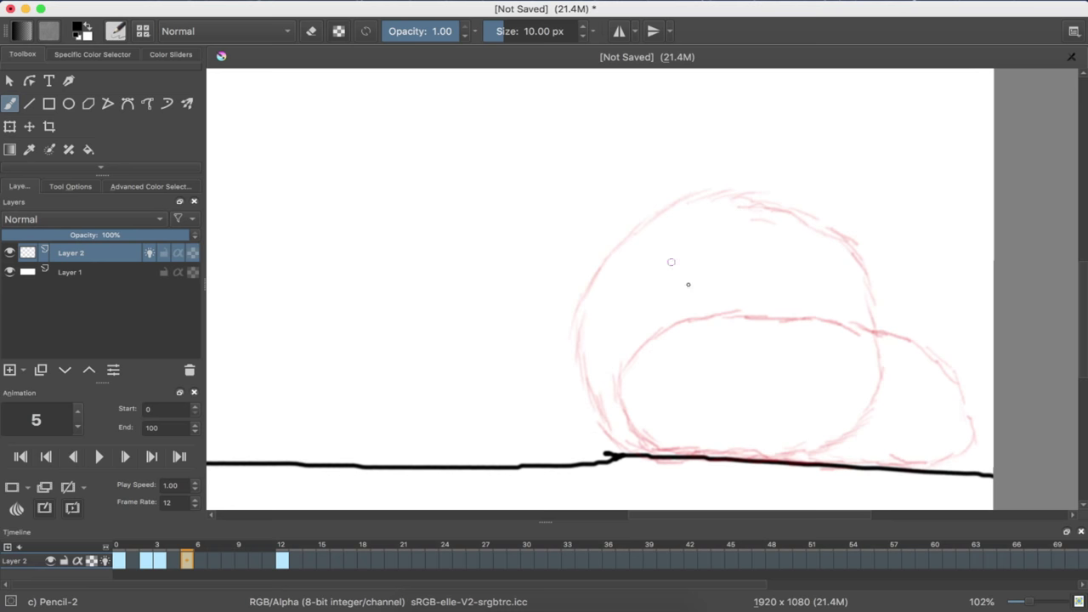
pyautogui.moveTo(677, 363); pyautogui.dragTo(691, 389)
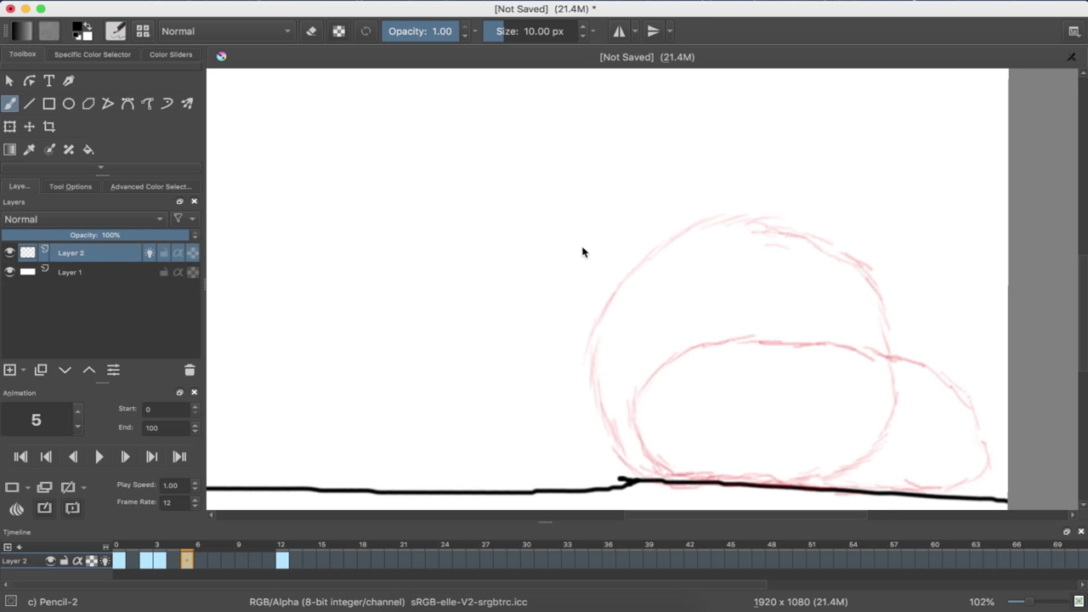
pyautogui.click(145, 32)
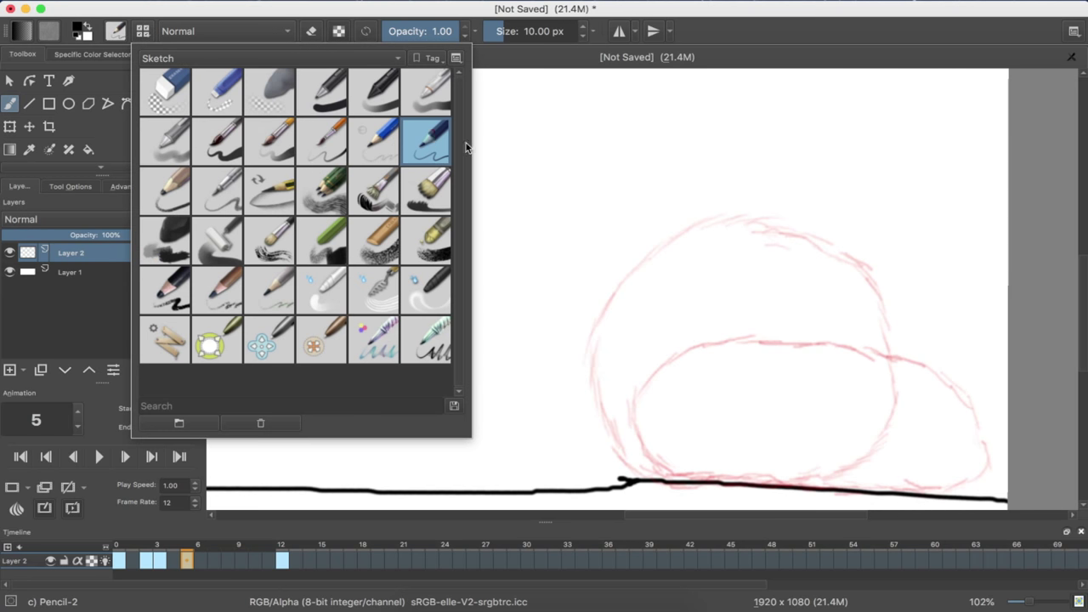
# Sketch a tall, stretched teardrop ball rising from the ground on frame 5 with Pencil-2
pyautogui.click(439, 140)
pyautogui.moveTo(704, 480)
pyautogui.mouseDown()
pyautogui.moveTo(733, 461)
pyautogui.moveTo(757, 340)
pyautogui.moveTo(752, 395)
pyautogui.moveTo(721, 277)
pyautogui.moveTo(659, 197)
pyautogui.mouseUp()
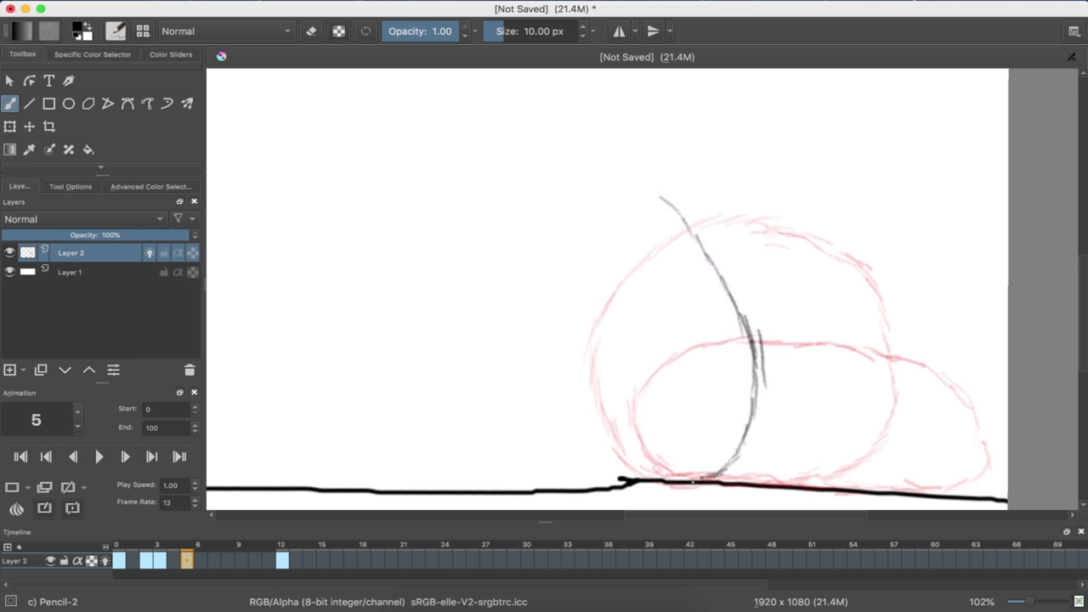
pyautogui.moveTo(678, 473)
pyautogui.mouseDown()
pyautogui.moveTo(638, 467)
pyautogui.moveTo(605, 425)
pyautogui.moveTo(602, 436)
pyautogui.moveTo(566, 372)
pyautogui.moveTo(548, 336)
pyautogui.moveTo(535, 256)
pyautogui.mouseUp()
pyautogui.moveTo(529, 254); pyautogui.dragTo(527, 186)
pyautogui.moveTo(629, 194)
pyautogui.mouseDown()
pyautogui.moveTo(664, 203)
pyautogui.moveTo(589, 151)
pyautogui.mouseUp()
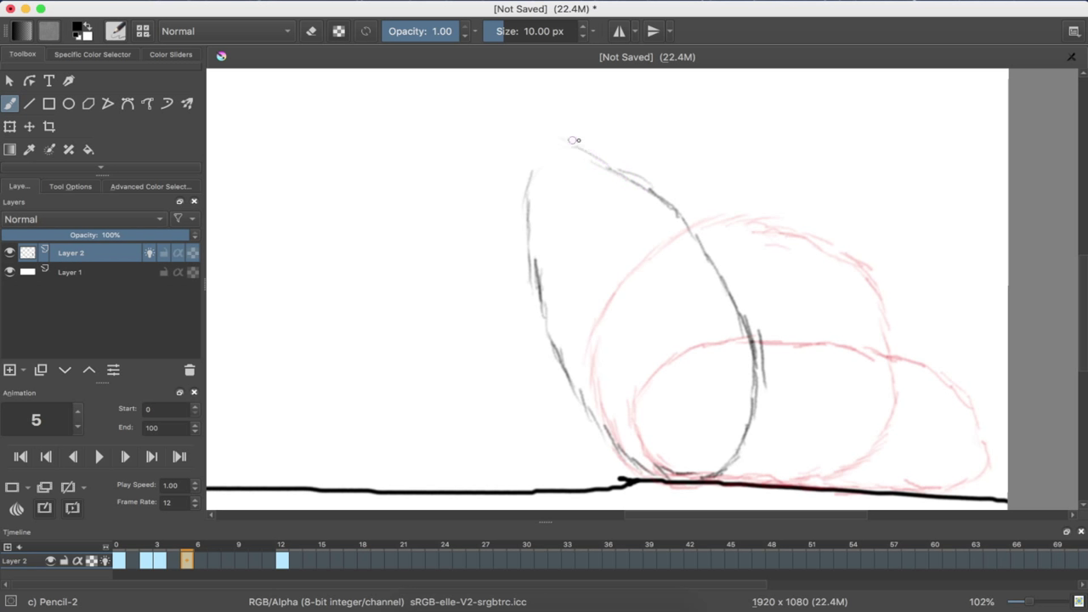
pyautogui.moveTo(588, 161); pyautogui.dragTo(557, 146)
pyautogui.moveTo(532, 197)
pyautogui.mouseDown()
pyautogui.moveTo(545, 152)
pyautogui.moveTo(576, 143)
pyautogui.mouseUp()
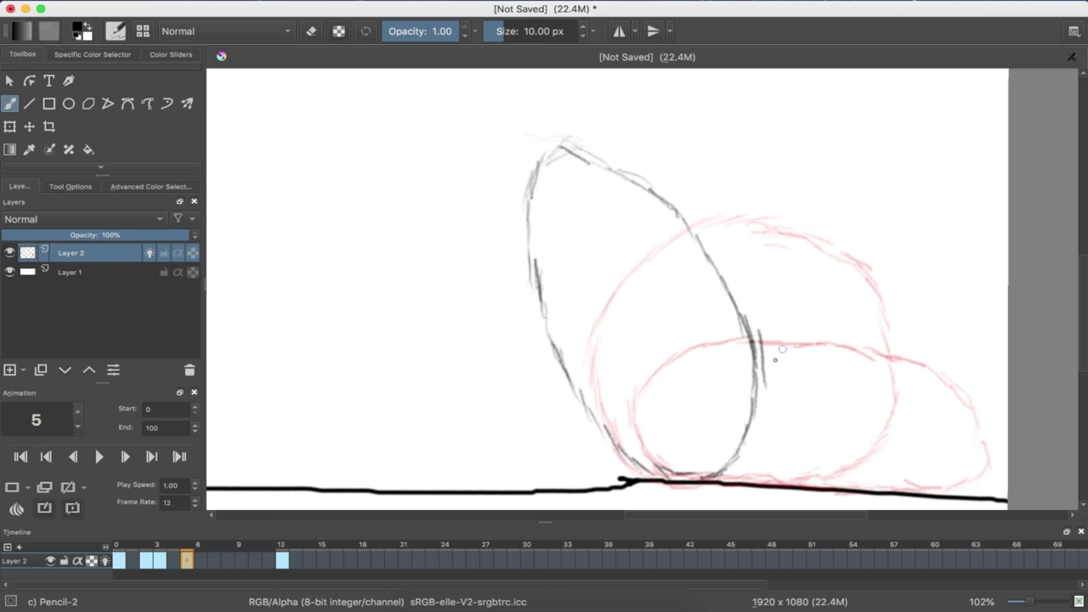
pyautogui.click(159, 561)
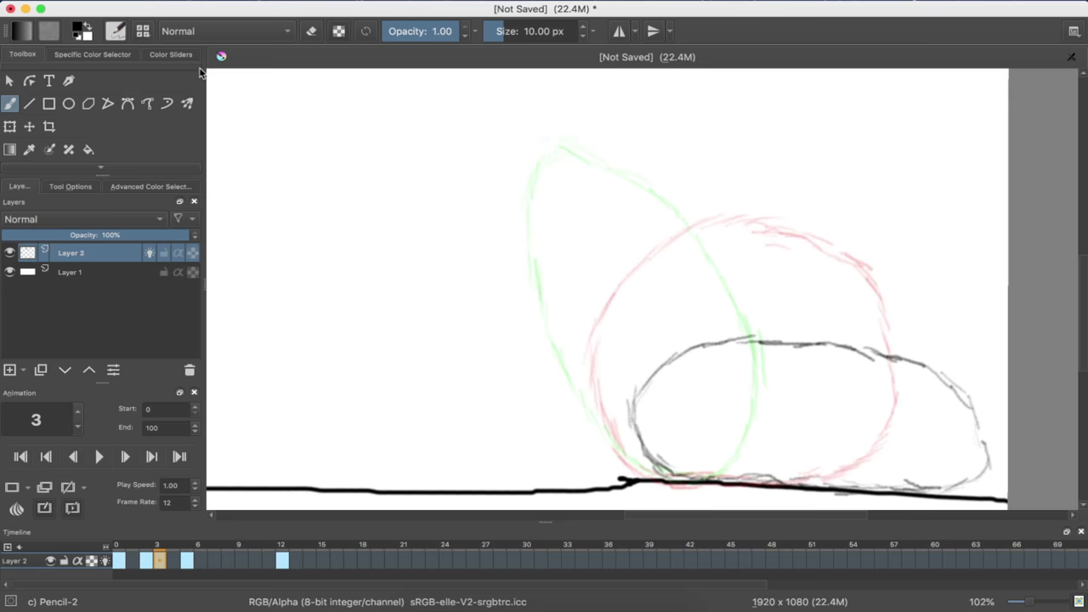
# Erase the right side and top-right of the squashed oval on frame 3 with Eraser Circle
pyautogui.click(143, 31)
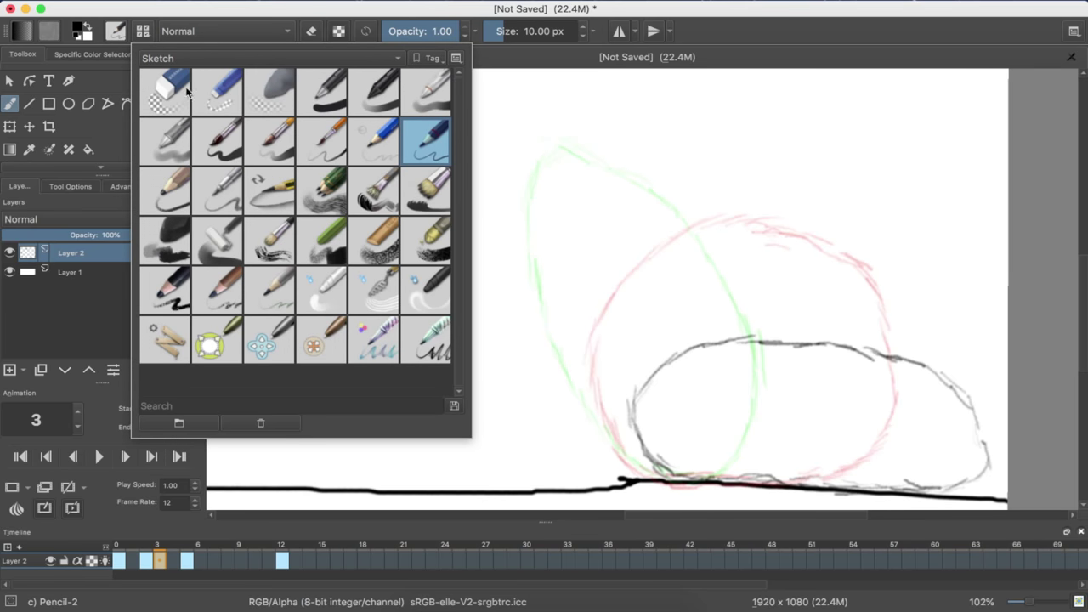
pyautogui.click(166, 95)
pyautogui.moveTo(975, 429)
pyautogui.mouseDown()
pyautogui.moveTo(962, 402)
pyautogui.moveTo(938, 385)
pyautogui.moveTo(963, 417)
pyautogui.moveTo(914, 362)
pyautogui.moveTo(901, 361)
pyautogui.moveTo(958, 409)
pyautogui.moveTo(952, 468)
pyautogui.mouseUp()
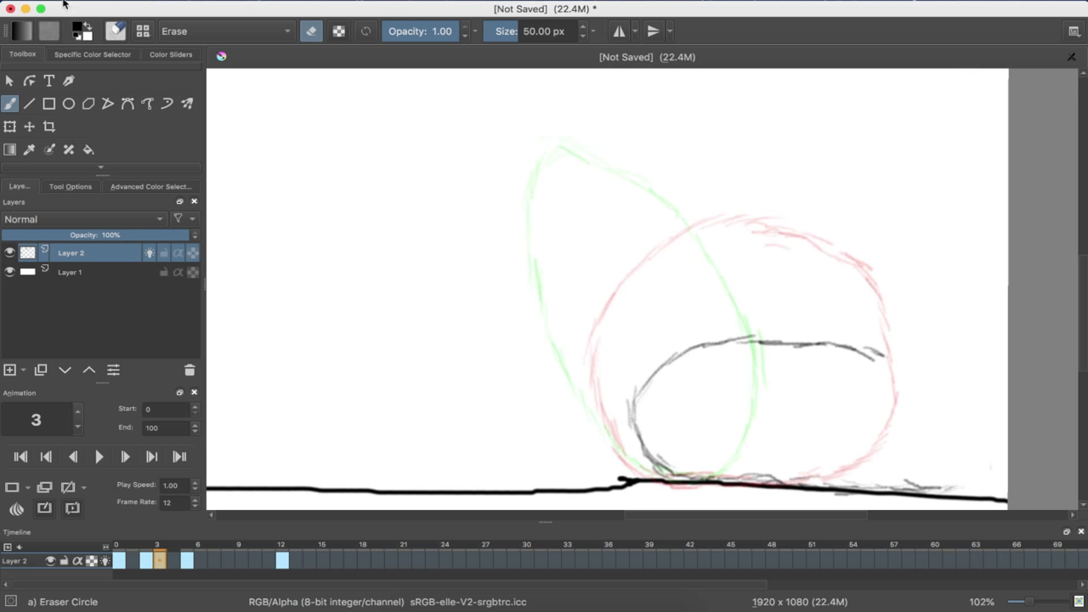
pyautogui.moveTo(863, 369)
pyautogui.mouseDown()
pyautogui.moveTo(827, 345)
pyautogui.moveTo(724, 343)
pyautogui.mouseUp()
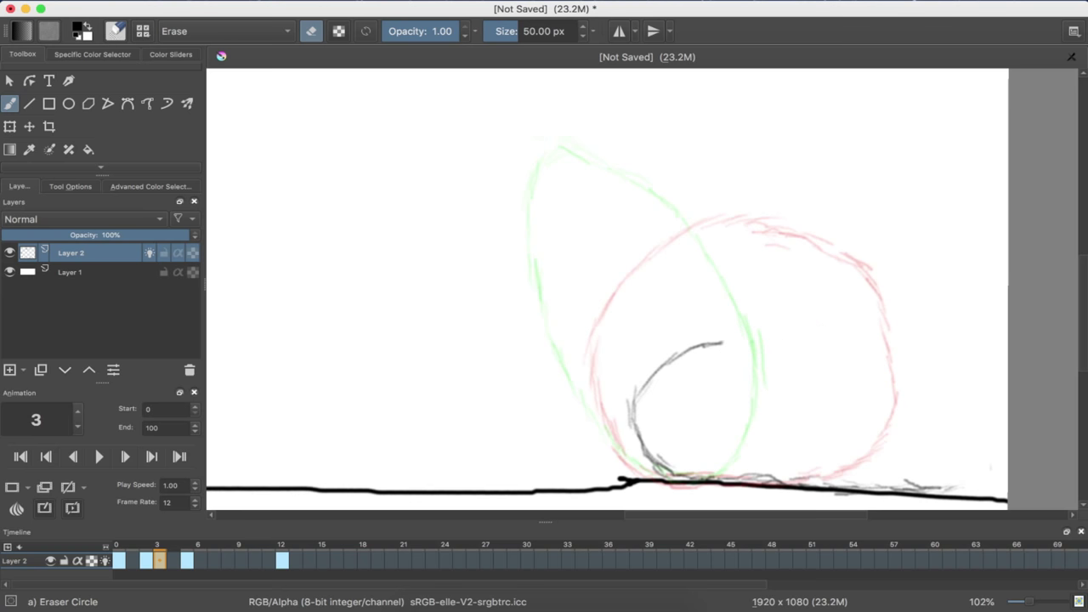
# Switch back to Pencil-2 and redraw the oval wider and flatter along the ground line
pyautogui.click(145, 34)
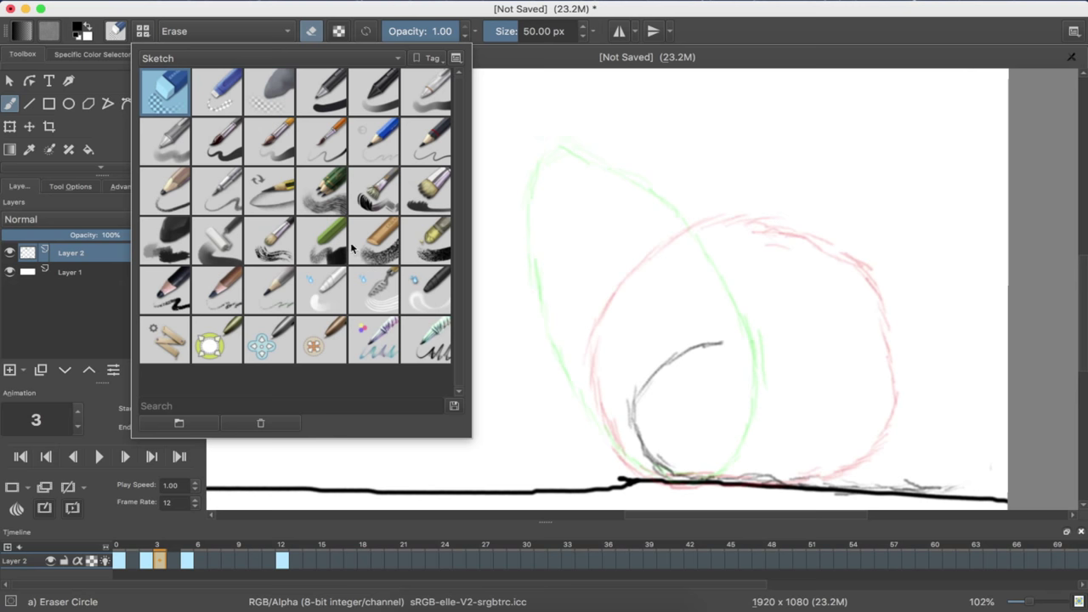
pyautogui.click(421, 149)
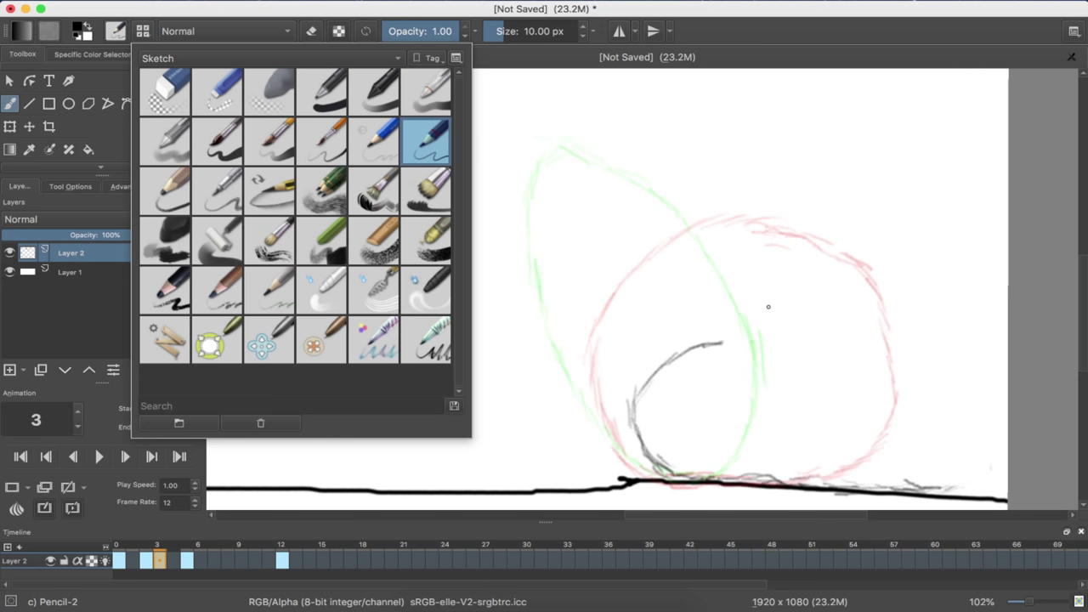
pyautogui.click(752, 295)
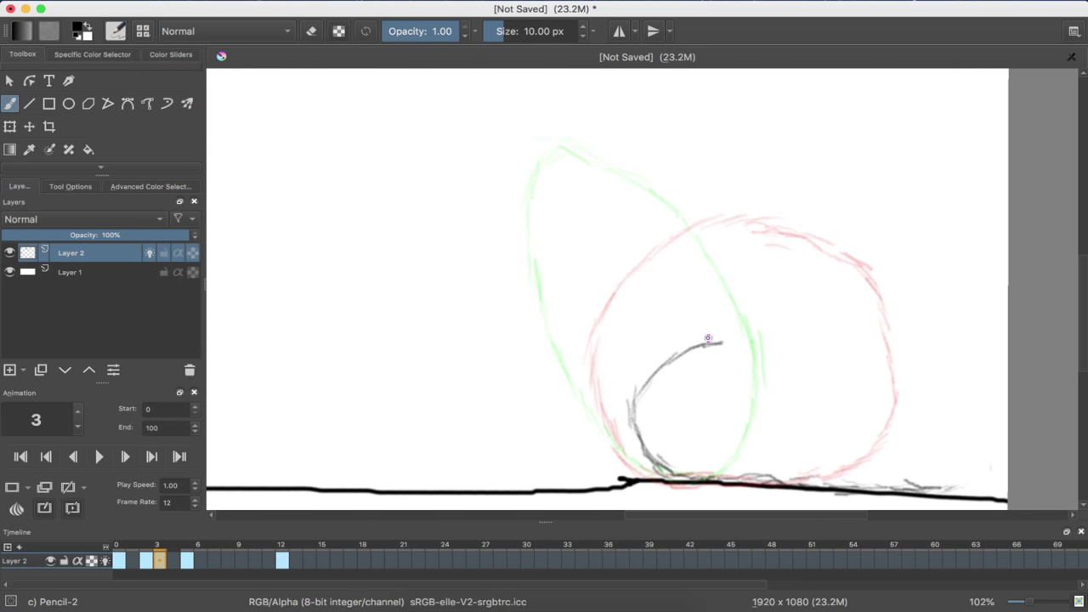
pyautogui.moveTo(720, 341)
pyautogui.mouseDown()
pyautogui.moveTo(672, 361)
pyautogui.moveTo(758, 322)
pyautogui.moveTo(734, 327)
pyautogui.moveTo(888, 342)
pyautogui.moveTo(880, 332)
pyautogui.moveTo(935, 359)
pyautogui.moveTo(970, 379)
pyautogui.moveTo(998, 420)
pyautogui.moveTo(1005, 462)
pyautogui.moveTo(988, 481)
pyautogui.mouseUp()
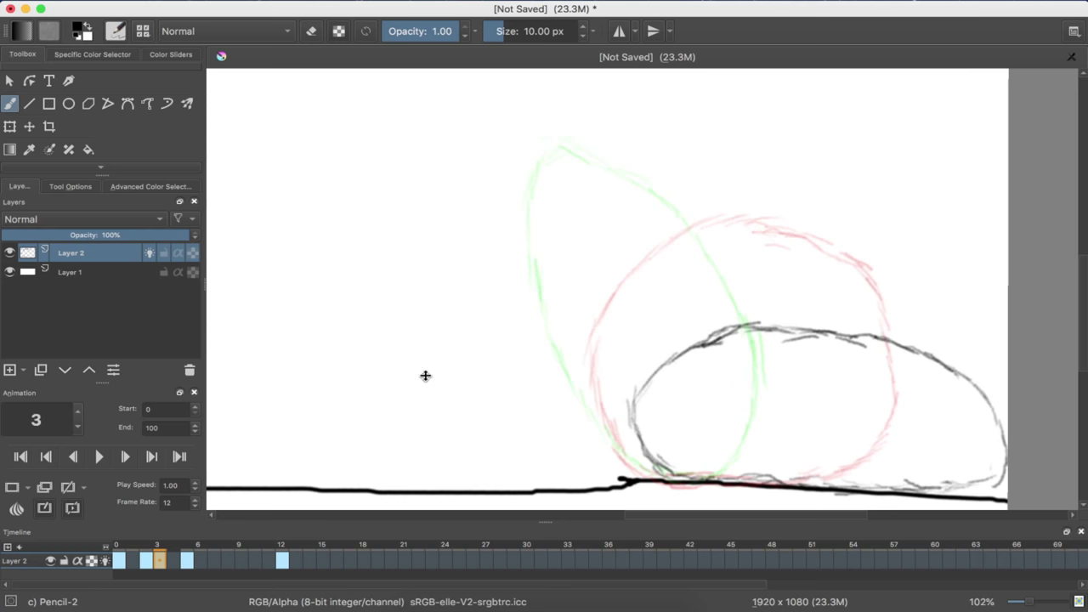
# Advance to frame 12, then zoom out to about 52% and pan so the whole frame fits
pyautogui.press('.')
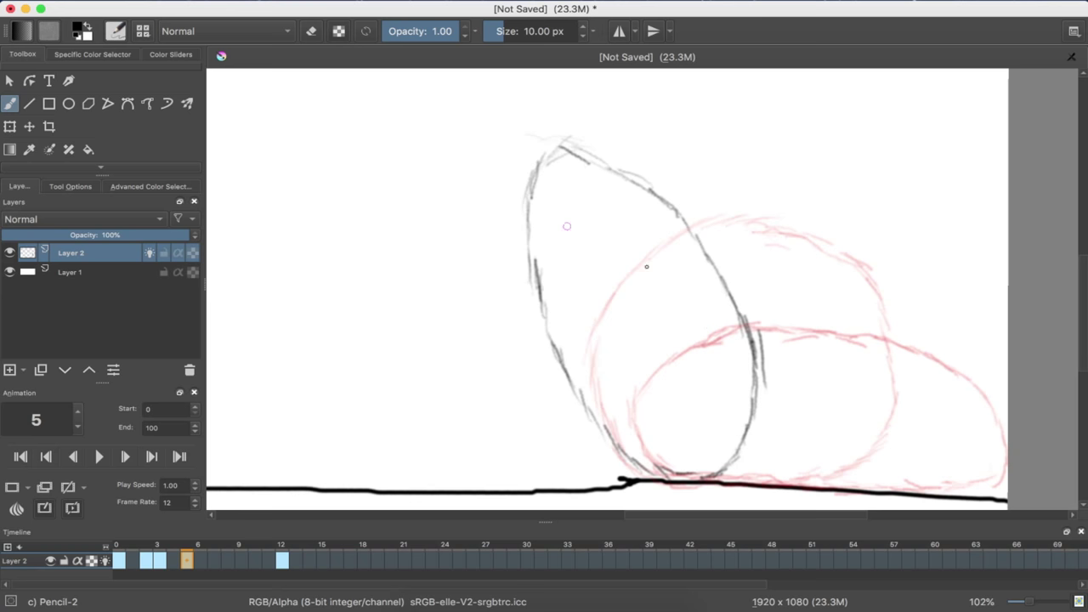
pyautogui.scroll(5, 748, 315)
pyautogui.scroll(-8, 748, 314)
pyautogui.press('.')
pyautogui.press('.')
pyautogui.press('.')
pyautogui.press('.')
pyautogui.press('.')
pyautogui.press('.')
pyautogui.press('.')
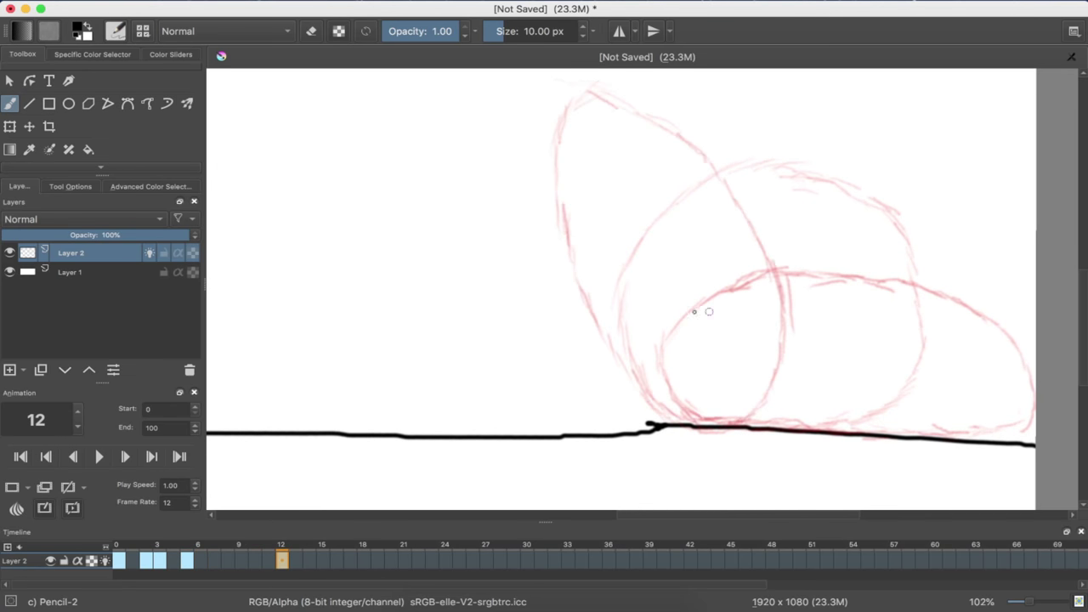
pyautogui.scroll(-5, 314, 331)
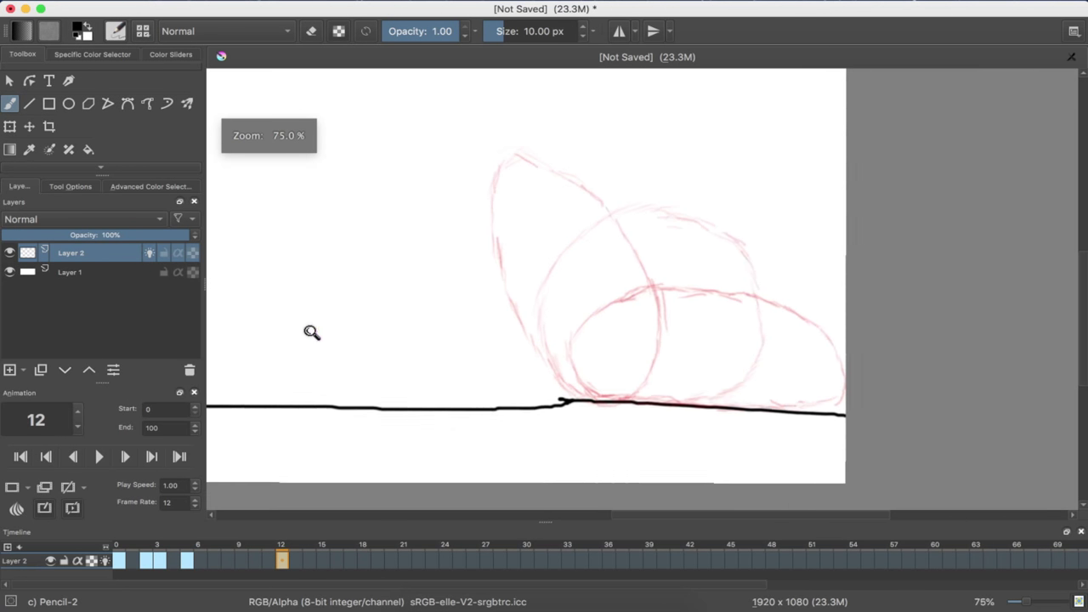
pyautogui.moveTo(480, 416); pyautogui.dragTo(609, 405)
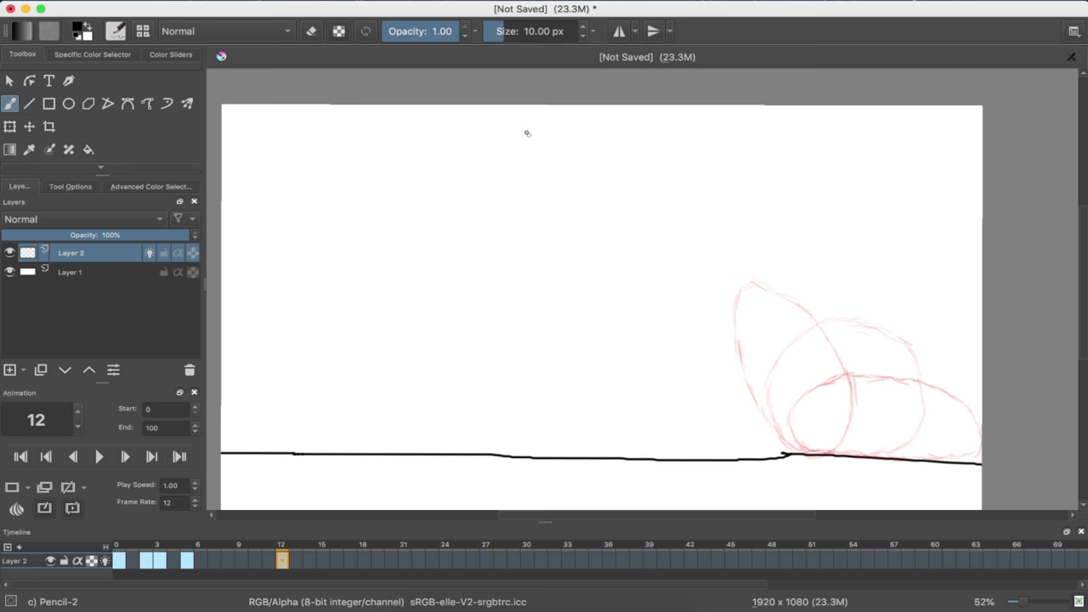
# Sketch a round ball outline near the top centre of frame 12, redoing its lower curve
pyautogui.moveTo(504, 134)
pyautogui.mouseDown()
pyautogui.moveTo(491, 172)
pyautogui.moveTo(502, 206)
pyautogui.mouseUp()
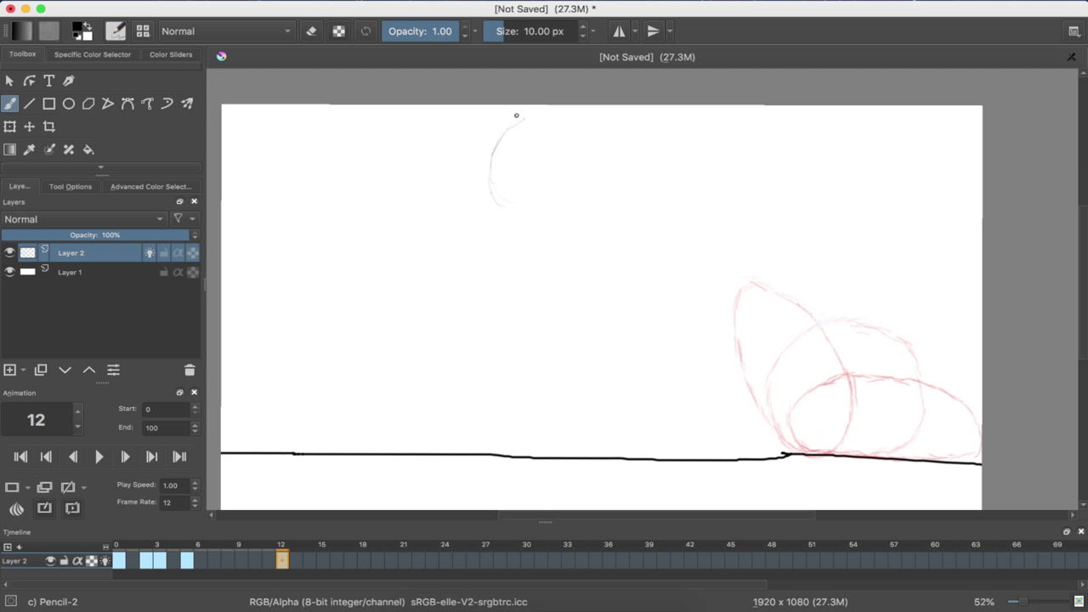
pyautogui.moveTo(536, 117)
pyautogui.mouseDown()
pyautogui.moveTo(595, 120)
pyautogui.moveTo(630, 161)
pyautogui.mouseUp()
pyautogui.moveTo(629, 217)
pyautogui.mouseDown()
pyautogui.moveTo(574, 249)
pyautogui.moveTo(531, 247)
pyautogui.mouseUp()
pyautogui.hotkey('ctrl', 'z')
pyautogui.moveTo(629, 209)
pyautogui.mouseDown()
pyautogui.moveTo(584, 245)
pyautogui.moveTo(504, 216)
pyautogui.moveTo(491, 176)
pyautogui.moveTo(513, 121)
pyautogui.moveTo(590, 112)
pyautogui.moveTo(616, 128)
pyautogui.moveTo(602, 127)
pyautogui.moveTo(637, 166)
pyautogui.moveTo(622, 226)
pyautogui.moveTo(538, 237)
pyautogui.mouseUp()
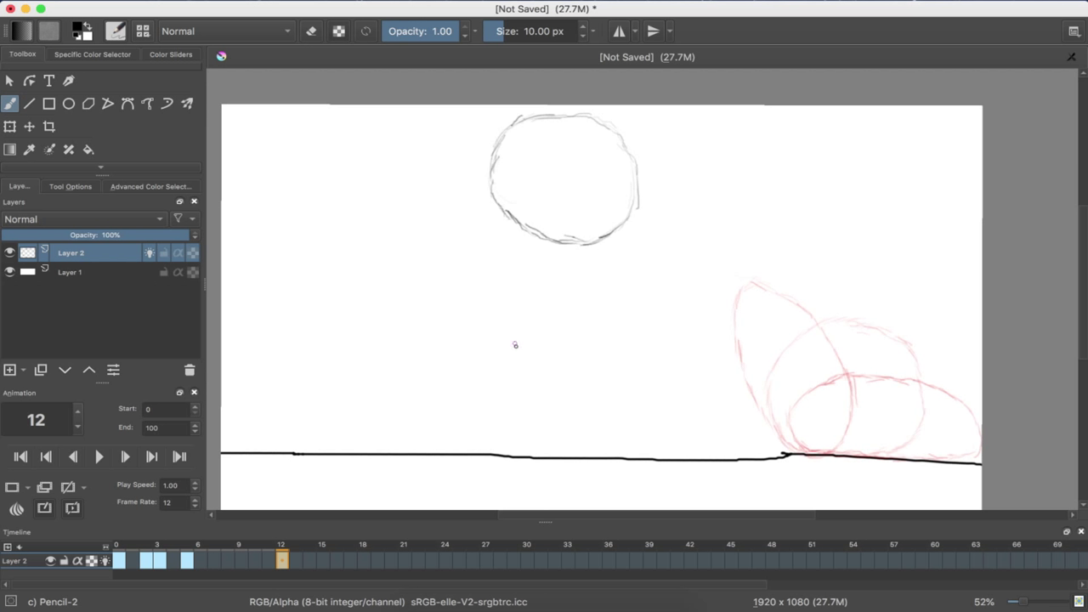
# Flip back and forth between neighbouring frames to compare the ball poses, stopping on frame 19
pyautogui.press('.')
pyautogui.press('.')
pyautogui.press('.')
pyautogui.press('.')
pyautogui.press('.')
pyautogui.press('.')
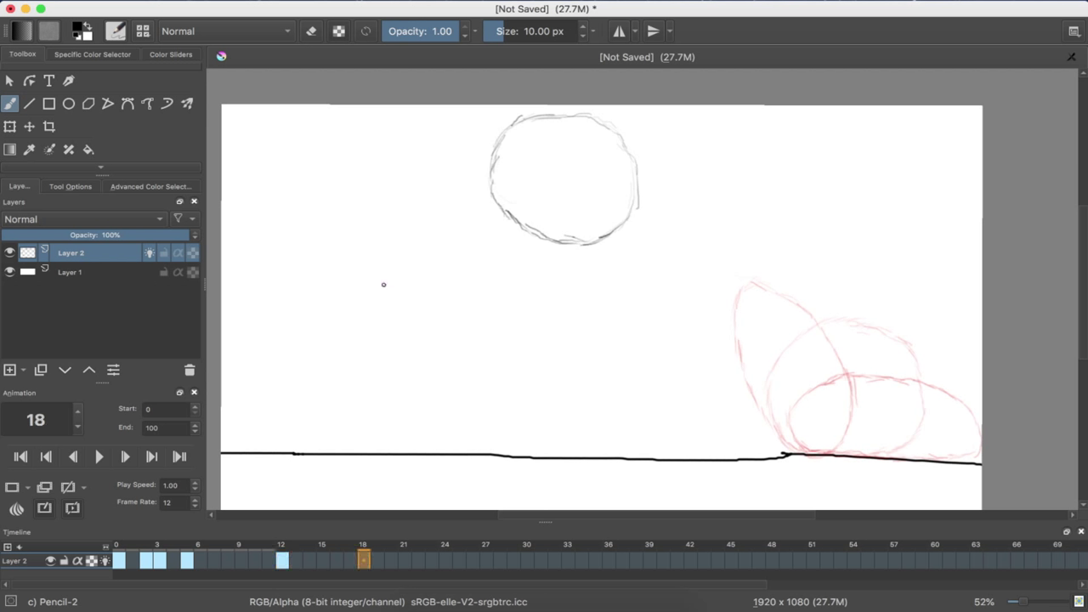
pyautogui.press(',')
pyautogui.press(',')
pyautogui.press(',')
pyautogui.press(',')
pyautogui.press(',')
pyautogui.press(',')
pyautogui.press(',')
pyautogui.press(',')
pyautogui.press(',')
pyautogui.press(',')
pyautogui.press(',')
pyautogui.press(',')
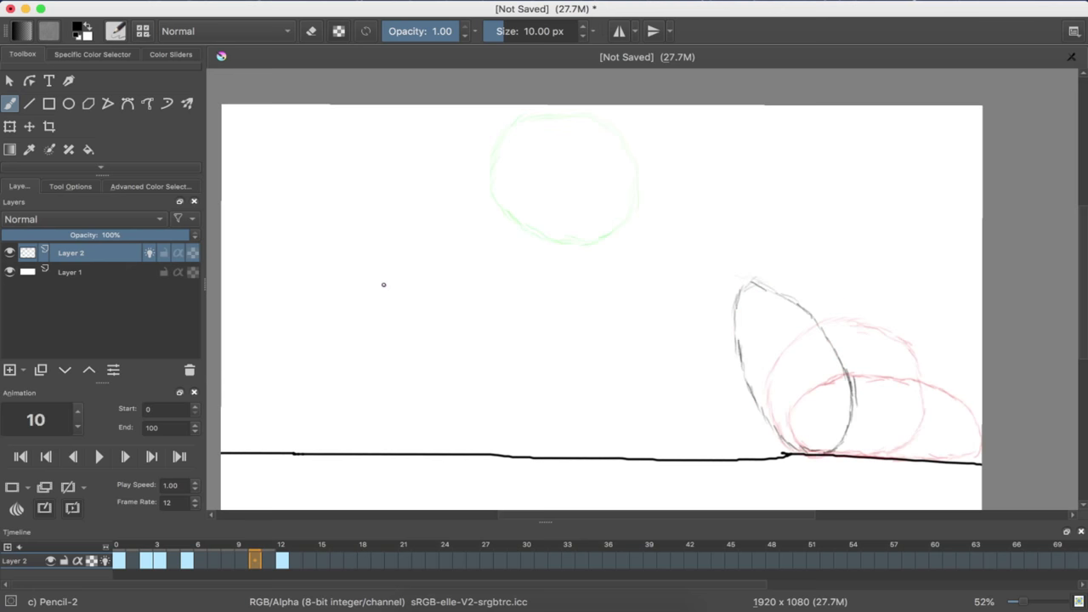
pyautogui.press(',')
pyautogui.press('.')
pyautogui.press('.')
pyautogui.press('.')
pyautogui.press('.')
pyautogui.press('.')
pyautogui.press('.')
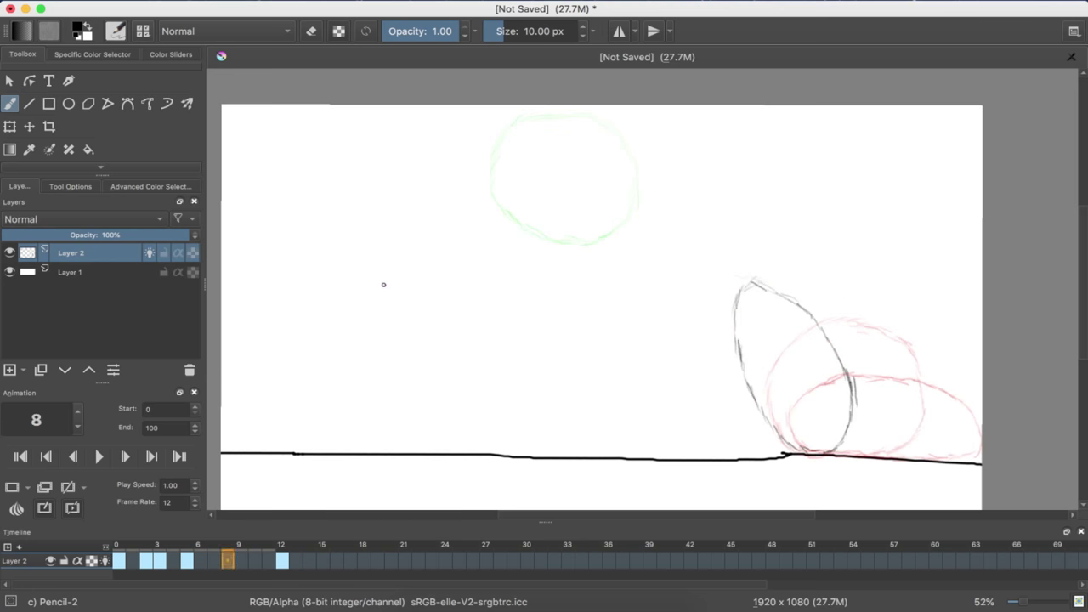
pyautogui.press(',')
pyautogui.press(',')
pyautogui.press(',')
pyautogui.press(',')
pyautogui.press(',')
pyautogui.press(',')
pyautogui.press('.')
pyautogui.press('.')
pyautogui.press('.')
pyautogui.press('.')
pyautogui.press('.')
pyautogui.press('.')
pyautogui.press(',')
pyautogui.press(',')
pyautogui.press(',')
pyautogui.press(',')
pyautogui.press(',')
pyautogui.press('.')
pyautogui.press('.')
pyautogui.press('.')
pyautogui.press('.')
pyautogui.press('.')
pyautogui.press('.')
pyautogui.press('.')
pyautogui.press('.')
pyautogui.press('.')
pyautogui.press('.')
pyautogui.press('.')
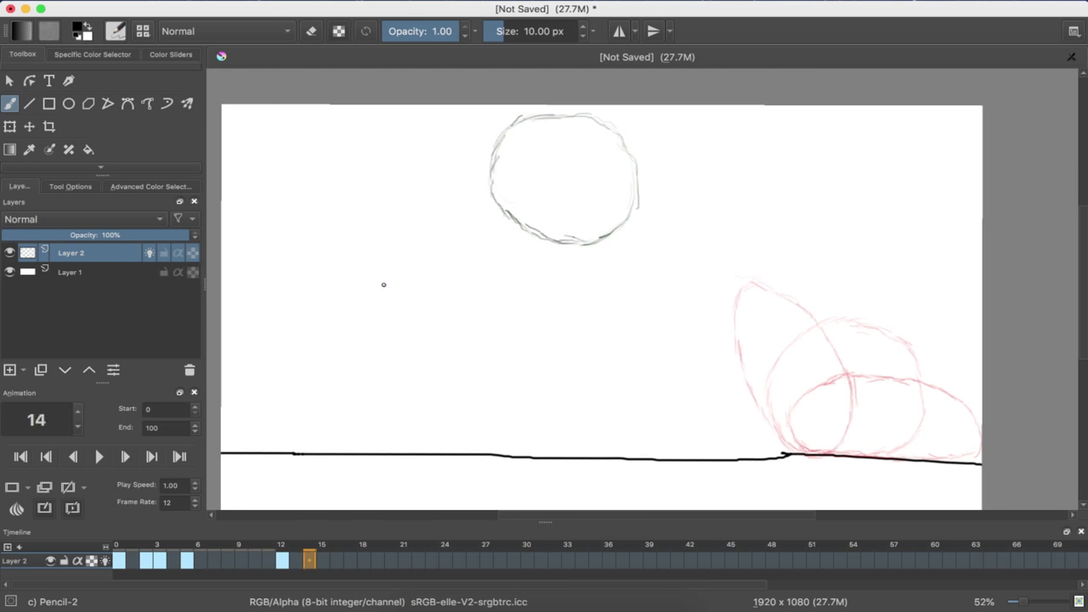
pyautogui.press('.')
pyautogui.press('.')
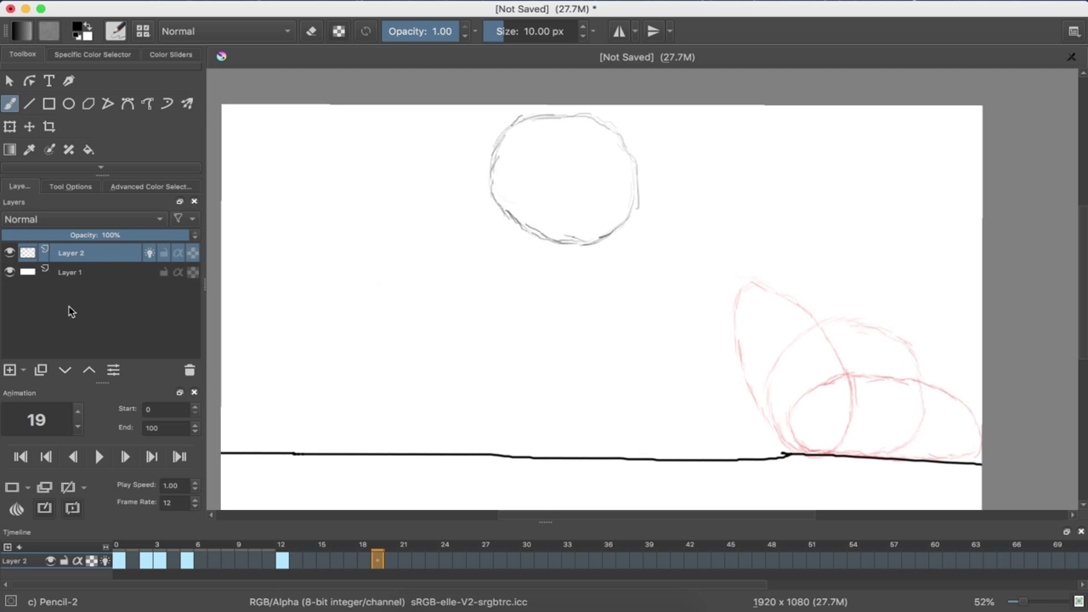
pyautogui.press(',')
pyautogui.press(',')
pyautogui.press(',')
pyautogui.press(',')
pyautogui.press(',')
pyautogui.press(',')
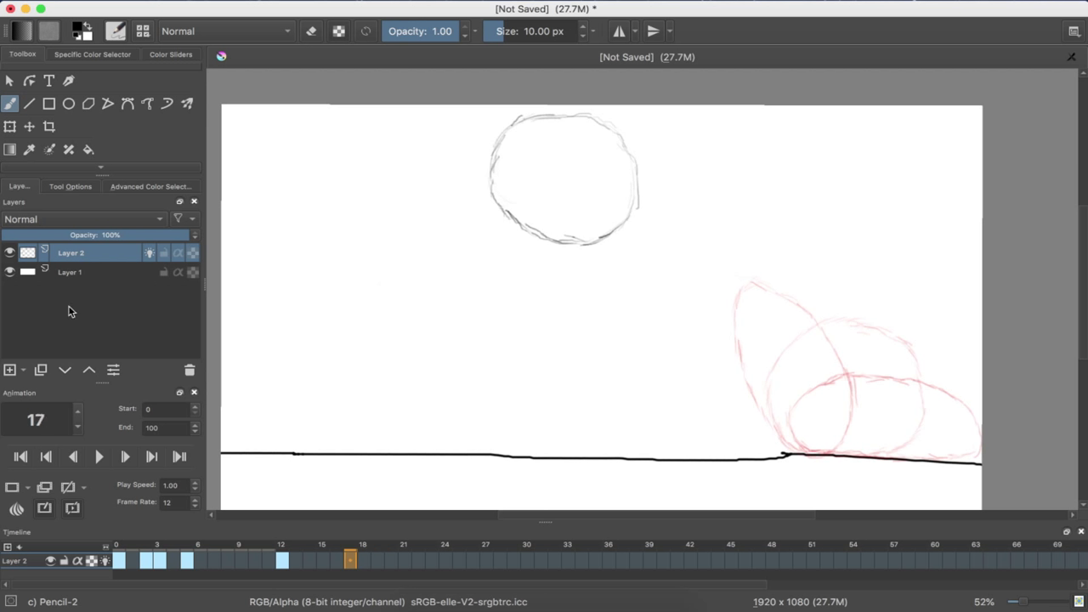
pyautogui.press('.')
pyautogui.press('.')
pyautogui.press(',')
pyautogui.press(',')
pyautogui.press('.')
pyautogui.press('.')
pyautogui.press('.')
pyautogui.press('.')
pyautogui.press('.')
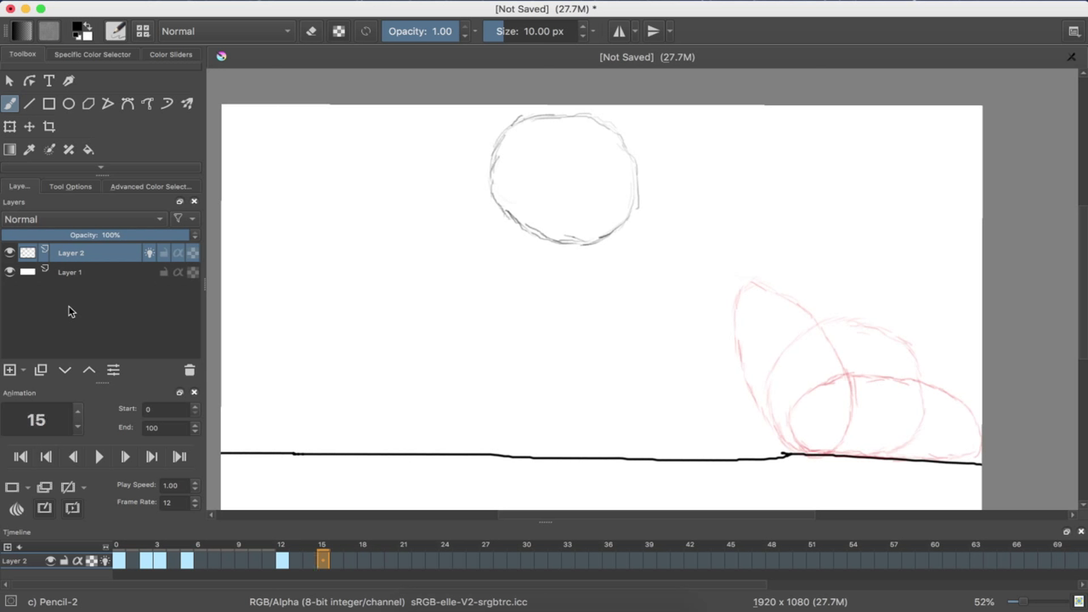
pyautogui.press('.')
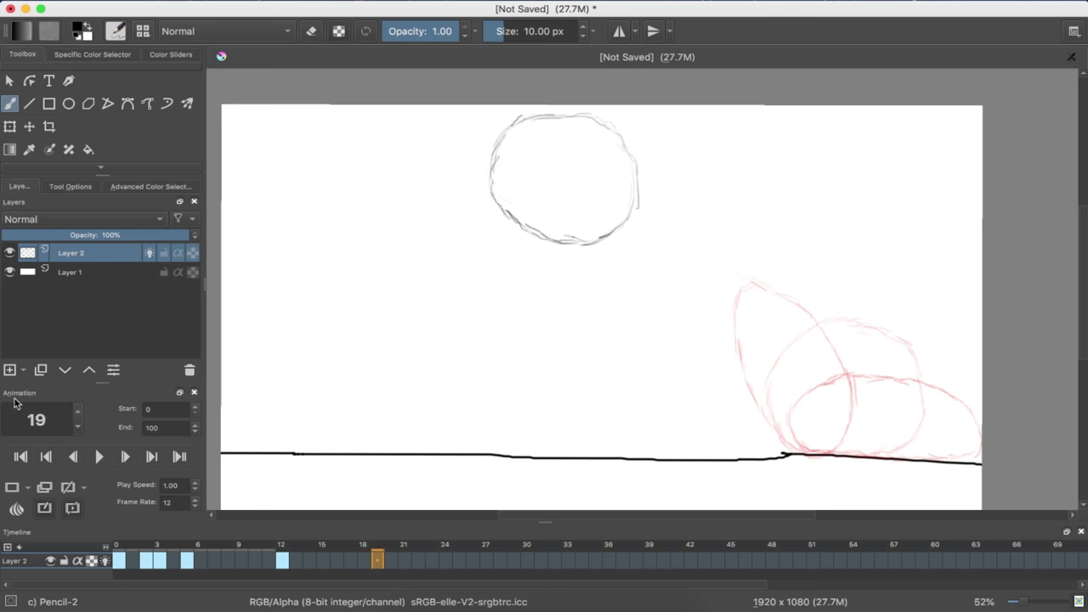
# Enable onion skins and sketch a tilted, elongated ball rising from the ground line at left
pyautogui.click(14, 489)
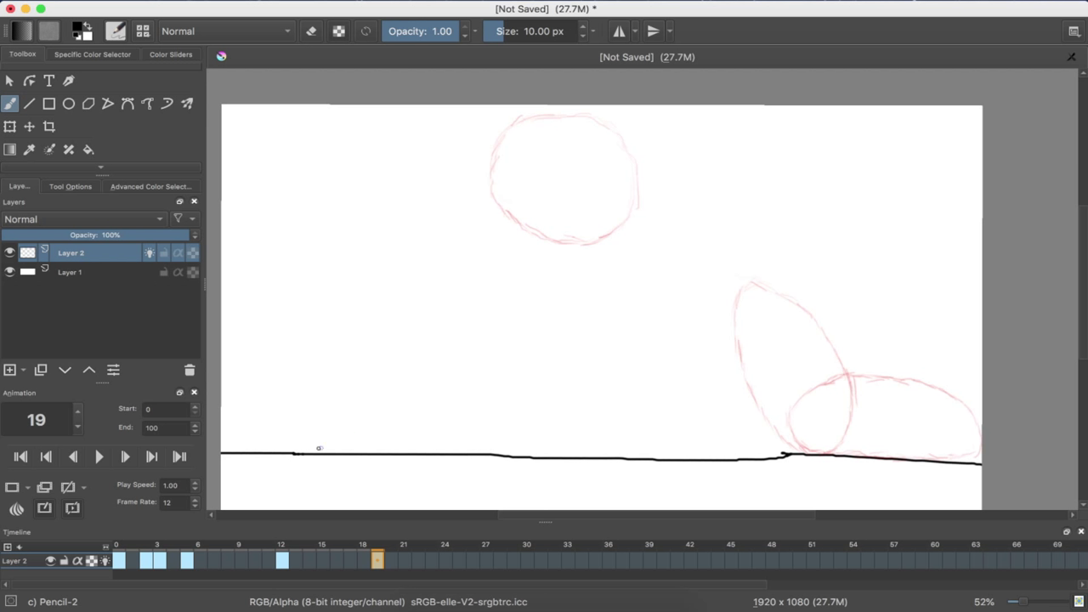
pyautogui.moveTo(312, 449)
pyautogui.mouseDown()
pyautogui.moveTo(278, 440)
pyautogui.moveTo(280, 405)
pyautogui.moveTo(320, 327)
pyautogui.mouseUp()
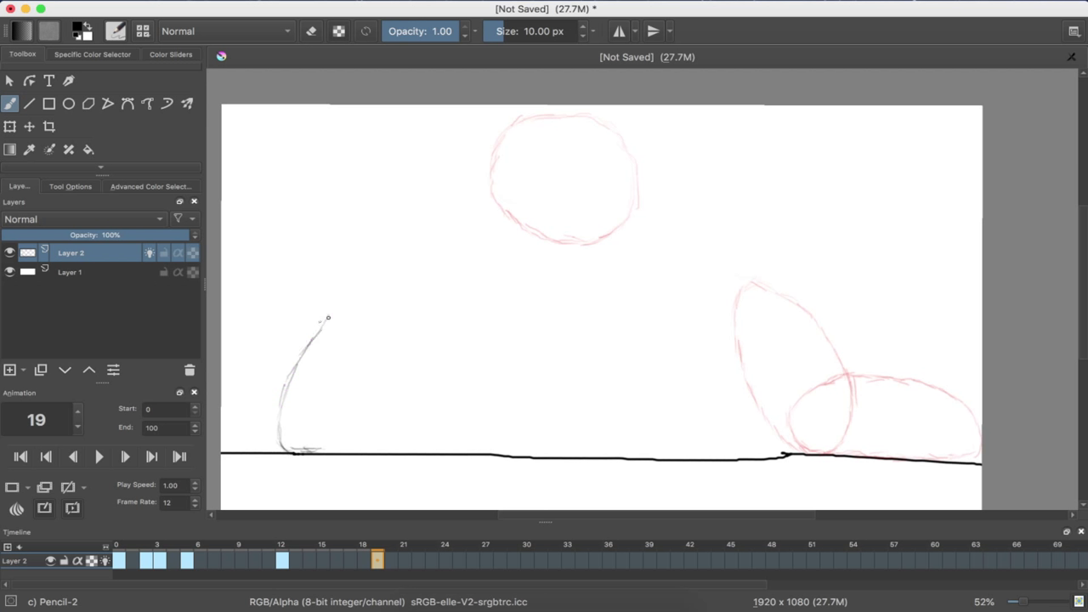
pyautogui.moveTo(335, 439); pyautogui.dragTo(397, 354)
pyautogui.moveTo(372, 403); pyautogui.dragTo(329, 447)
pyautogui.moveTo(387, 376); pyautogui.dragTo(418, 322)
pyautogui.moveTo(328, 311)
pyautogui.mouseDown()
pyautogui.moveTo(380, 288)
pyautogui.moveTo(426, 307)
pyautogui.moveTo(422, 318)
pyautogui.moveTo(418, 304)
pyautogui.moveTo(381, 299)
pyautogui.moveTo(334, 311)
pyautogui.moveTo(357, 290)
pyautogui.moveTo(392, 287)
pyautogui.moveTo(431, 305)
pyautogui.moveTo(420, 319)
pyautogui.moveTo(415, 300)
pyautogui.moveTo(380, 294)
pyautogui.mouseUp()
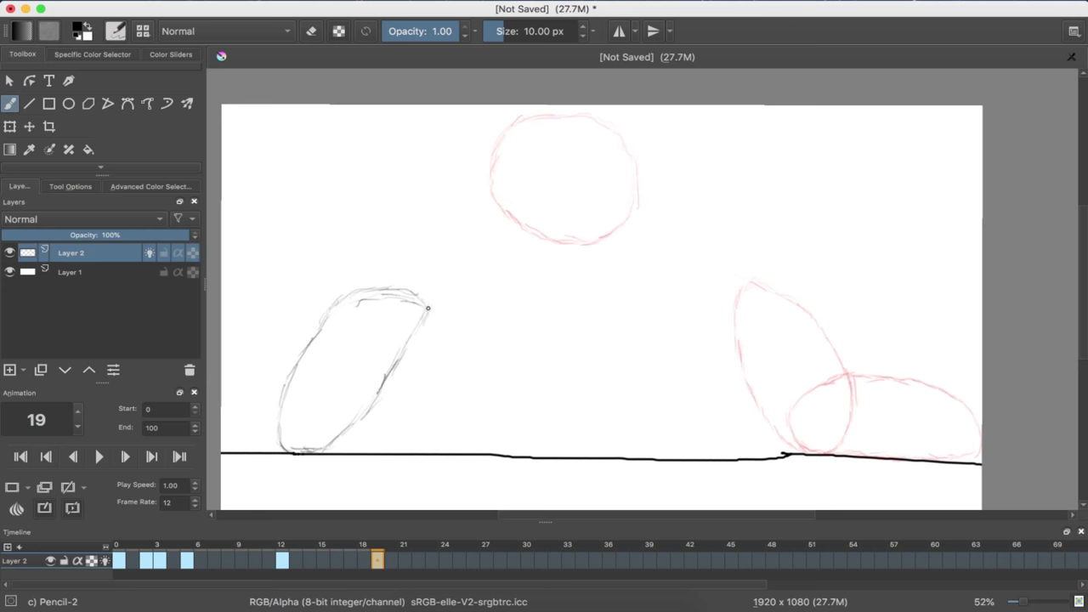
pyautogui.moveTo(364, 415); pyautogui.dragTo(301, 340)
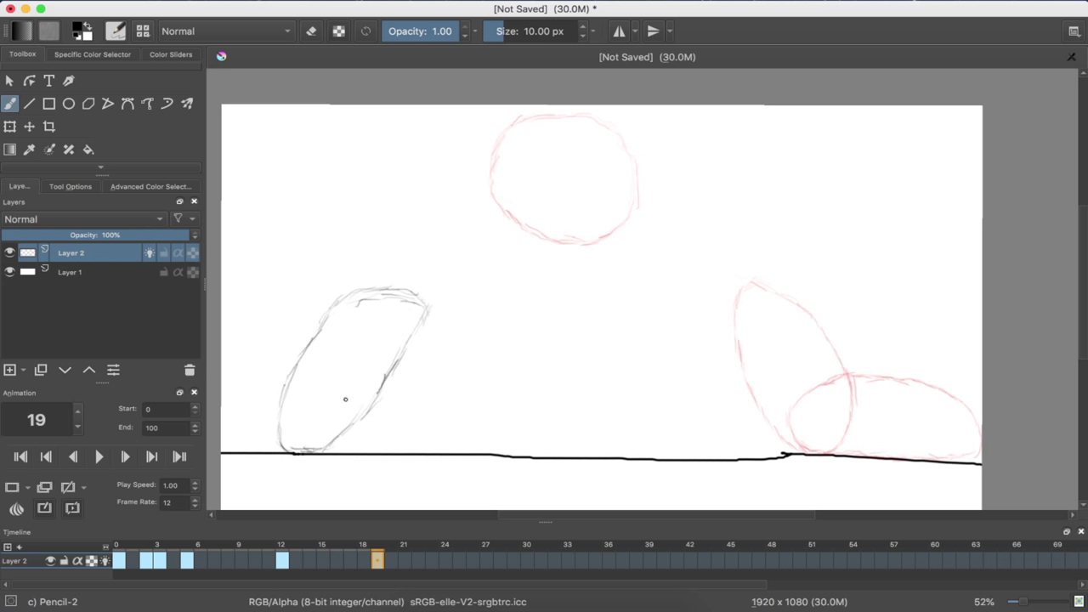
# Step through frames 21–24 to check spacing, then add a blank keyframe at frame 23
pyautogui.press('Right')
pyautogui.press('Right')
pyautogui.press('Right')
pyautogui.press('Right')
pyautogui.press('Right')
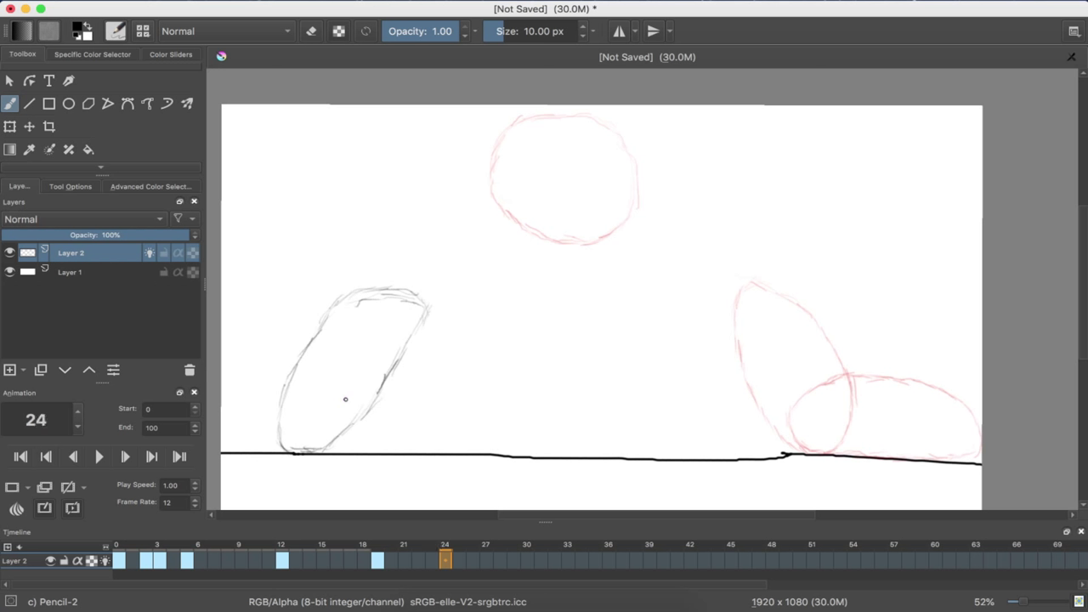
pyautogui.press('Right')
pyautogui.press('Left')
pyautogui.press('Left')
pyautogui.press('Left')
pyautogui.press('Left')
pyautogui.press('Left')
pyautogui.press('Right')
pyautogui.press('Right')
pyautogui.press('Right')
pyautogui.press('Right')
pyautogui.press('Left')
pyautogui.press('Left')
pyautogui.press('Left')
pyautogui.press('Left')
pyautogui.press('Right')
pyautogui.press('Right')
pyautogui.press('Right')
pyautogui.press('Right')
pyautogui.press('Left')
pyautogui.press('Left')
pyautogui.press('Left')
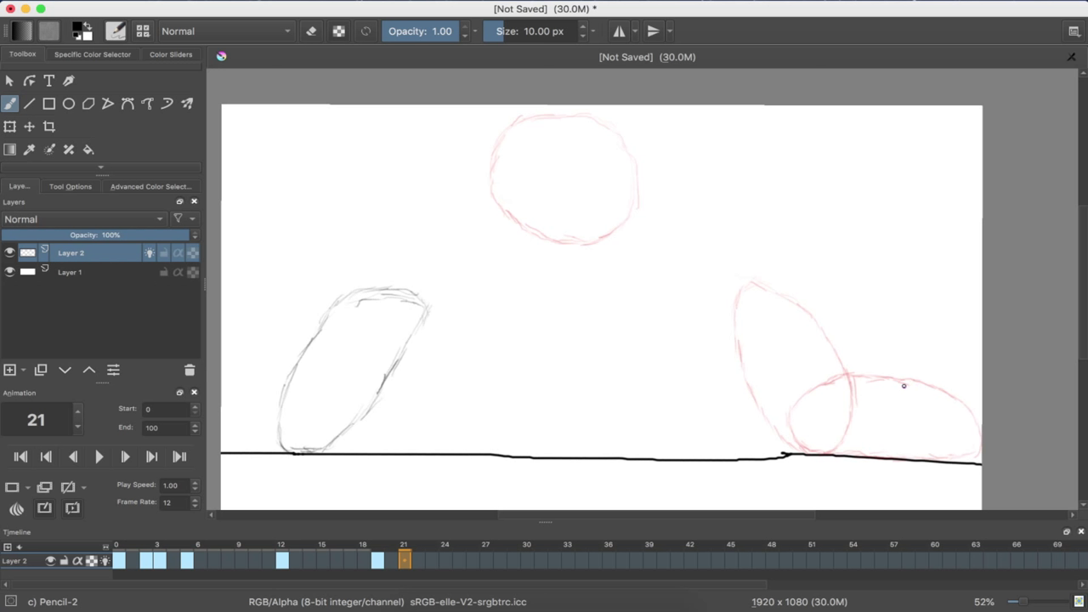
pyautogui.press('Right')
pyautogui.press('Right')
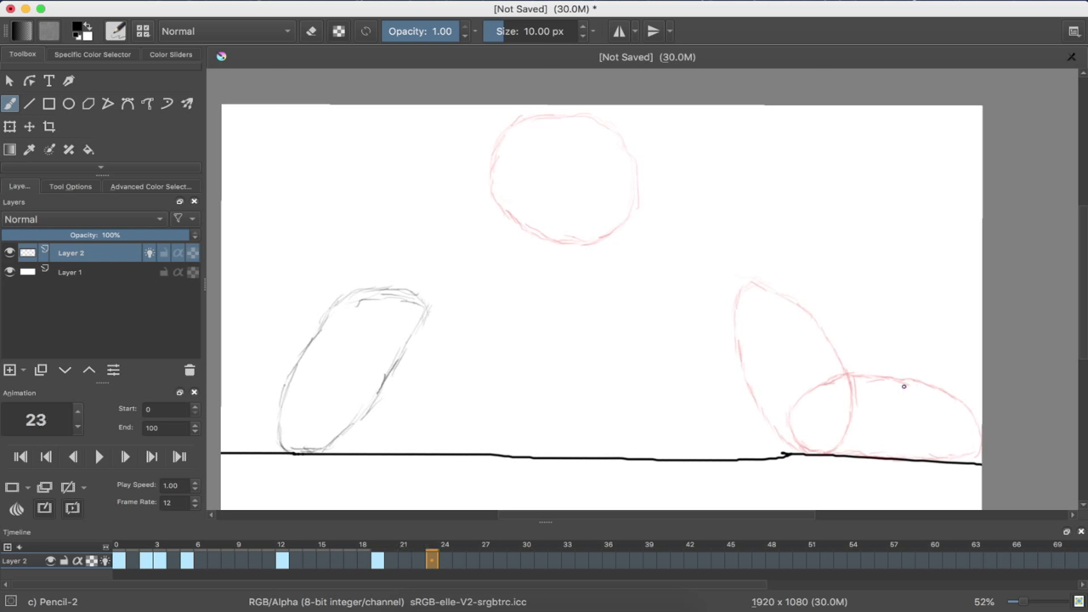
pyautogui.press('Right')
pyautogui.press('Left')
pyautogui.press('Right')
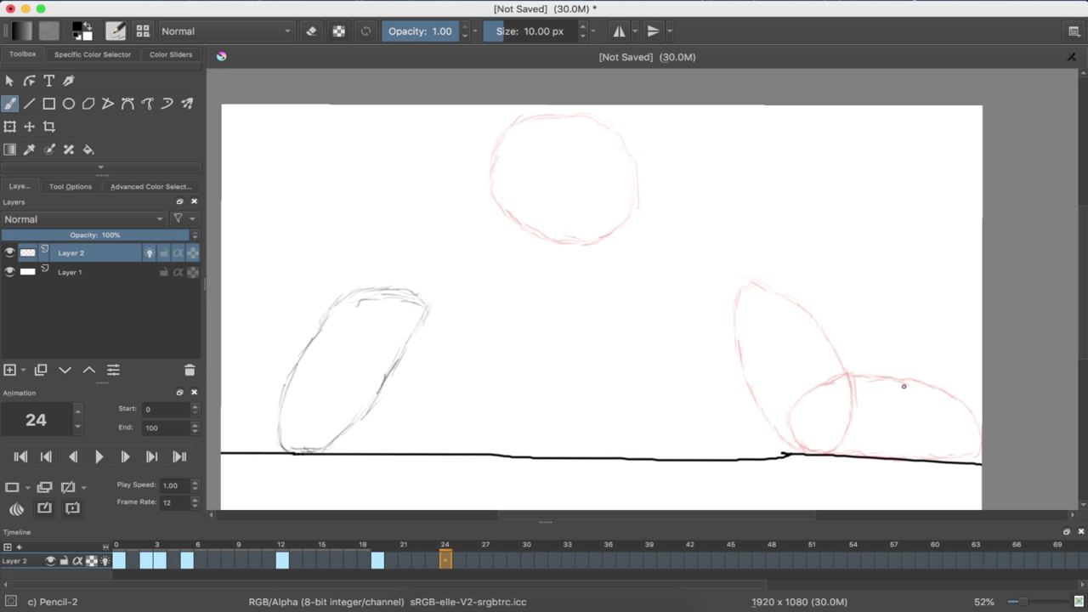
pyautogui.press('Left')
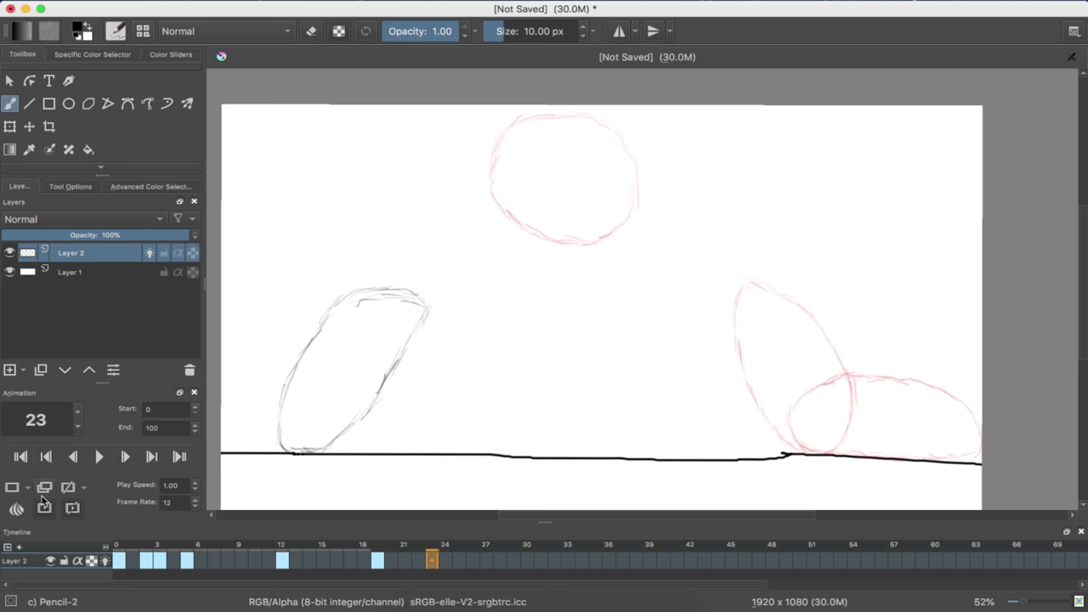
pyautogui.click(12, 488)
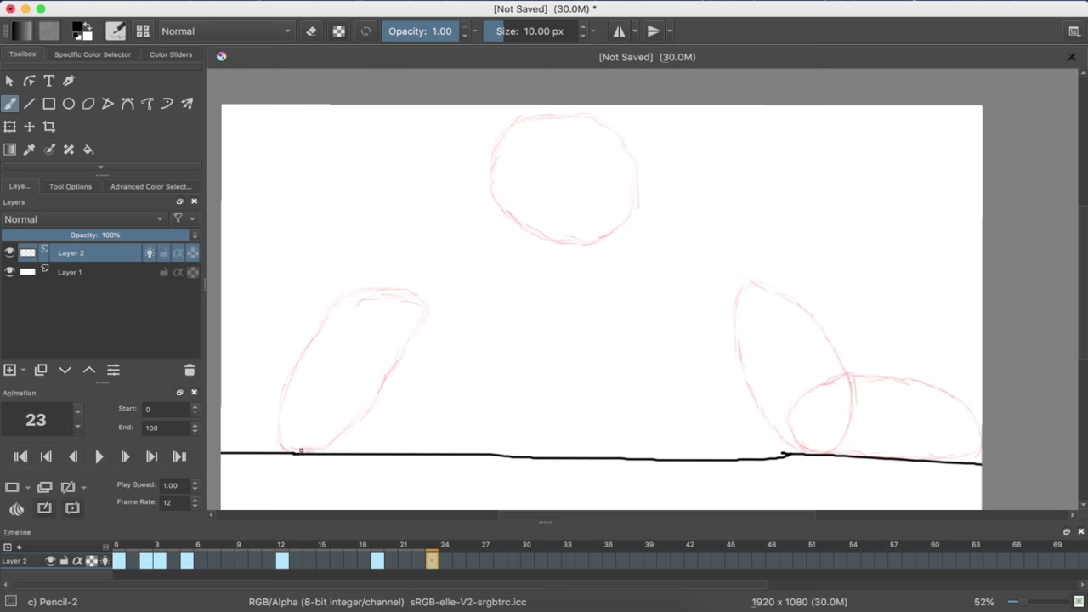
# Draw a wide, flat squashed ellipse resting on the ground line at the left on frame 23
pyautogui.moveTo(292, 449); pyautogui.dragTo(277, 443)
pyautogui.hotkey('ctrl', 'z')
pyautogui.moveTo(301, 449); pyautogui.dragTo(273, 452)
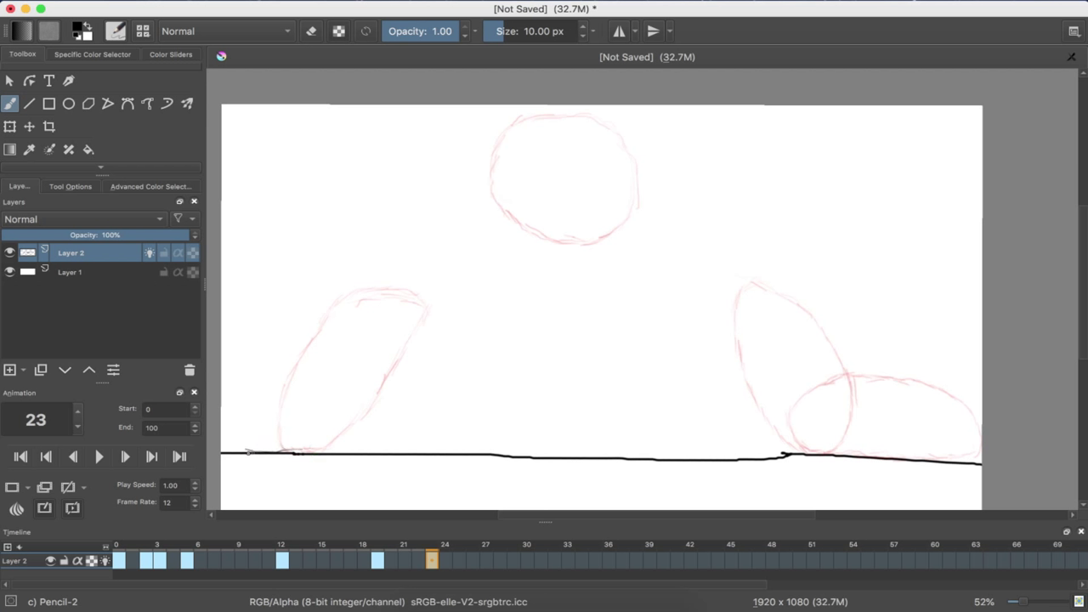
pyautogui.moveTo(241, 449)
pyautogui.mouseDown()
pyautogui.moveTo(226, 404)
pyautogui.moveTo(247, 381)
pyautogui.moveTo(348, 372)
pyautogui.moveTo(341, 365)
pyautogui.moveTo(422, 384)
pyautogui.mouseUp()
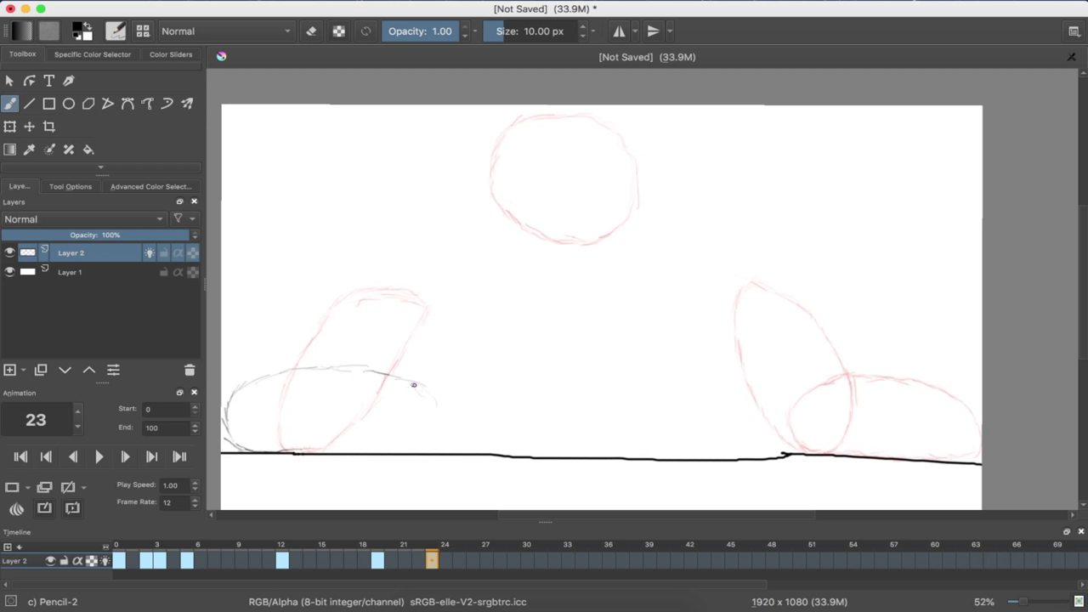
pyautogui.moveTo(416, 385); pyautogui.dragTo(434, 402)
pyautogui.moveTo(417, 388)
pyautogui.mouseDown()
pyautogui.moveTo(442, 418)
pyautogui.moveTo(427, 440)
pyautogui.moveTo(306, 451)
pyautogui.mouseUp()
pyautogui.moveTo(399, 449); pyautogui.dragTo(422, 446)
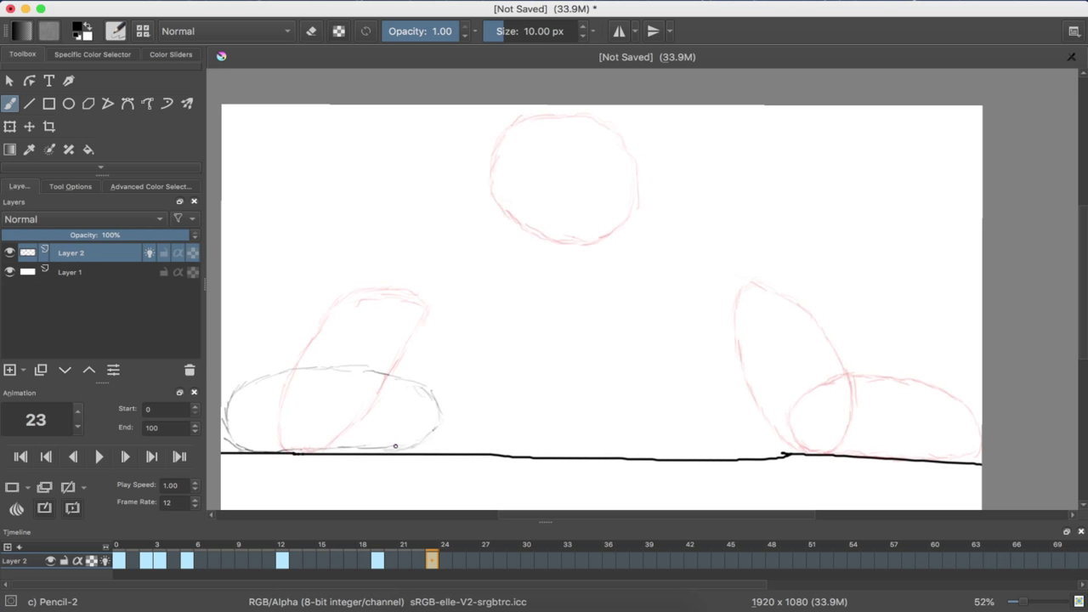
pyautogui.press('Right')
pyautogui.press('Right')
pyautogui.press('Left')
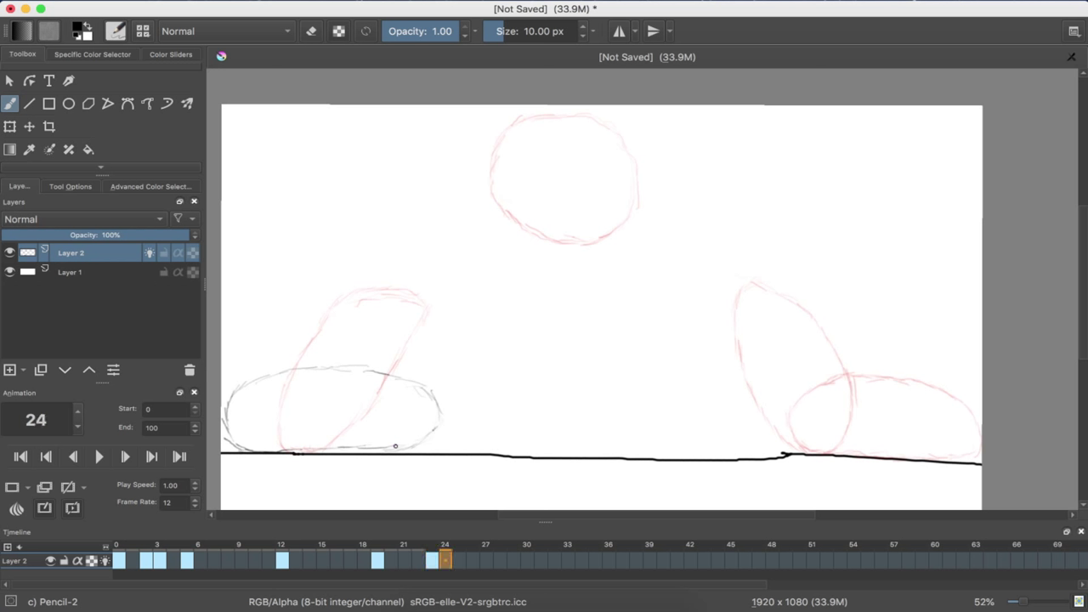
# Move the squash keyframe from frame 23 to frame 21 and scrub through the bounce to check it
pyautogui.moveTo(432, 562); pyautogui.dragTo(407, 565)
pyautogui.click(445, 561)
pyautogui.press('Left')
pyautogui.press('Left')
pyautogui.press('Left')
pyautogui.press('Left')
pyautogui.press('Left')
pyautogui.press('Left')
pyautogui.press('Left')
pyautogui.press('Left')
pyautogui.press('Left')
pyautogui.press('Left')
pyautogui.press('Left')
pyautogui.press('Left')
pyautogui.press('Left')
pyautogui.press('Left')
pyautogui.press('Left')
pyautogui.press('Left')
pyautogui.press('Left')
pyautogui.press('Left')
pyautogui.press('Left')
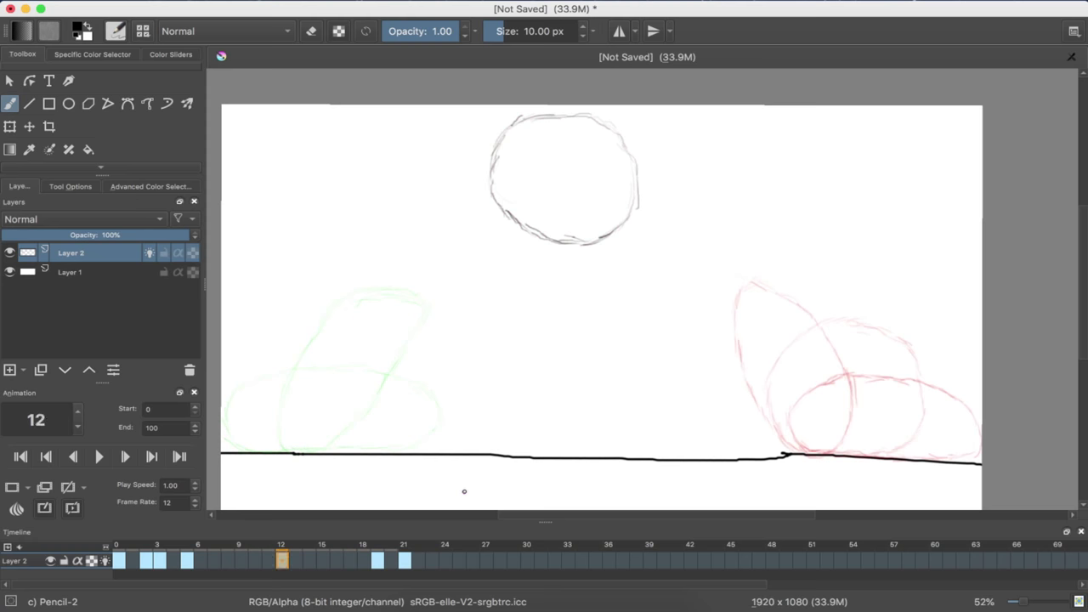
pyautogui.press('Left')
pyautogui.press('Left')
pyautogui.press('Left')
pyautogui.press('Left')
pyautogui.press('Left')
pyautogui.press('Right')
pyautogui.press('Right')
pyautogui.press('Right')
pyautogui.press('Right')
pyautogui.press('Right')
pyautogui.press('Right')
pyautogui.press('Right')
pyautogui.press('Right')
pyautogui.press('Right')
pyautogui.press('Right')
pyautogui.press('Right')
pyautogui.press('Right')
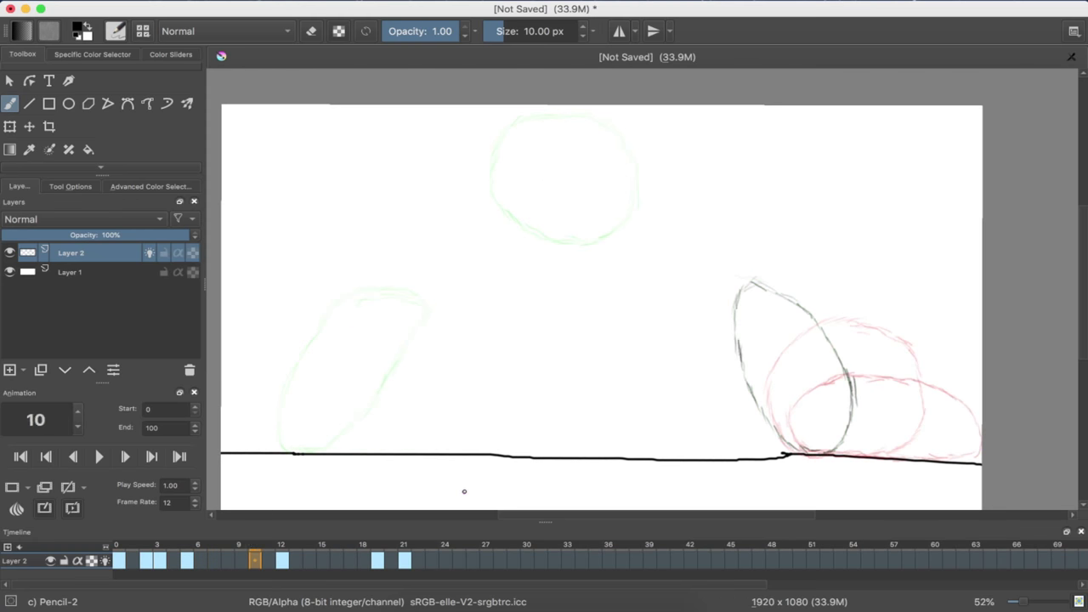
pyautogui.press('Right')
pyautogui.press('Right')
pyautogui.press('Right')
pyautogui.press('Right')
pyautogui.press('Right')
pyautogui.press('Right')
pyautogui.press('Right')
pyautogui.press('Right')
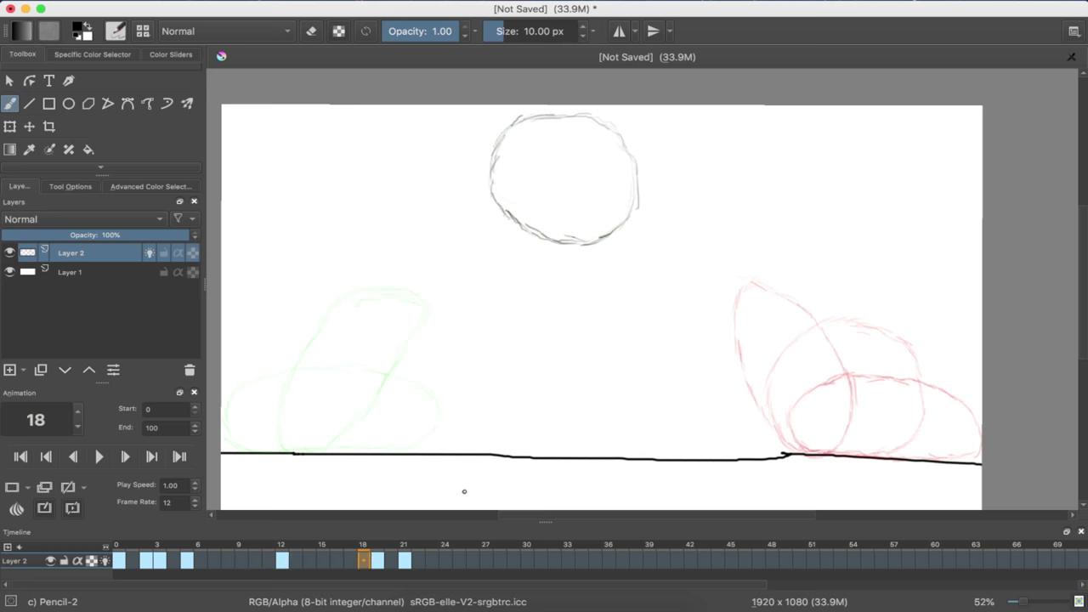
pyautogui.press('Right')
pyautogui.press('Right')
pyautogui.press('Right')
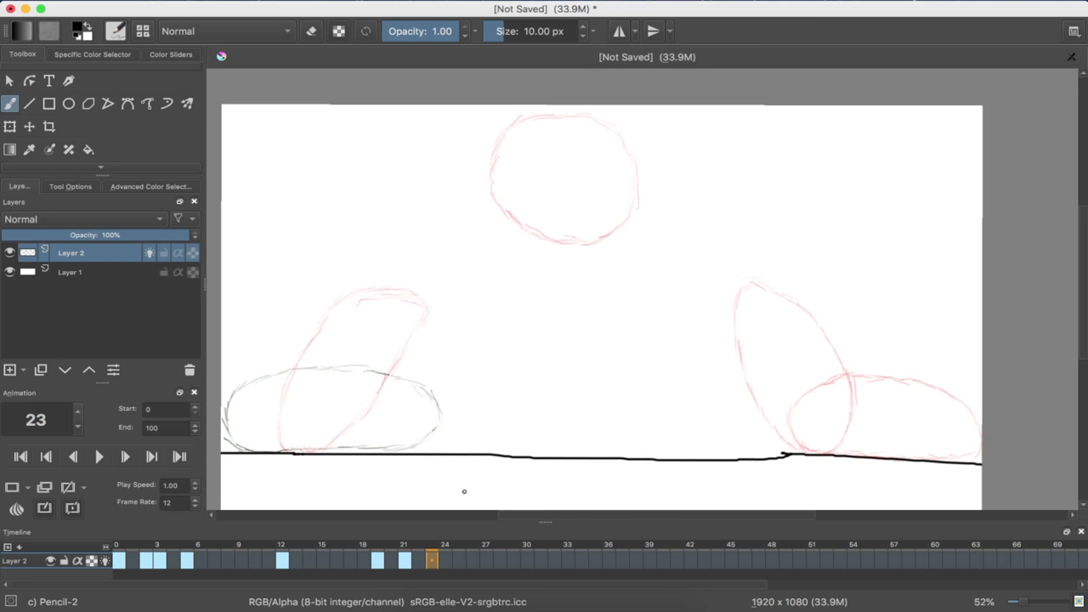
# Advance to frame 24 and add a blank drawing frame there
pyautogui.press('Right')
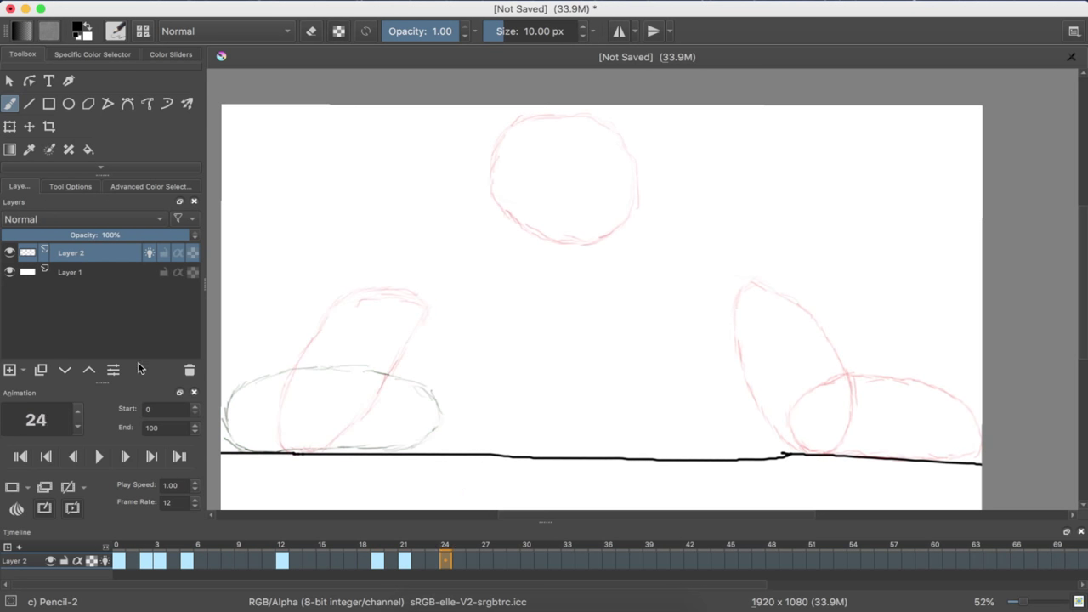
pyautogui.click(25, 499)
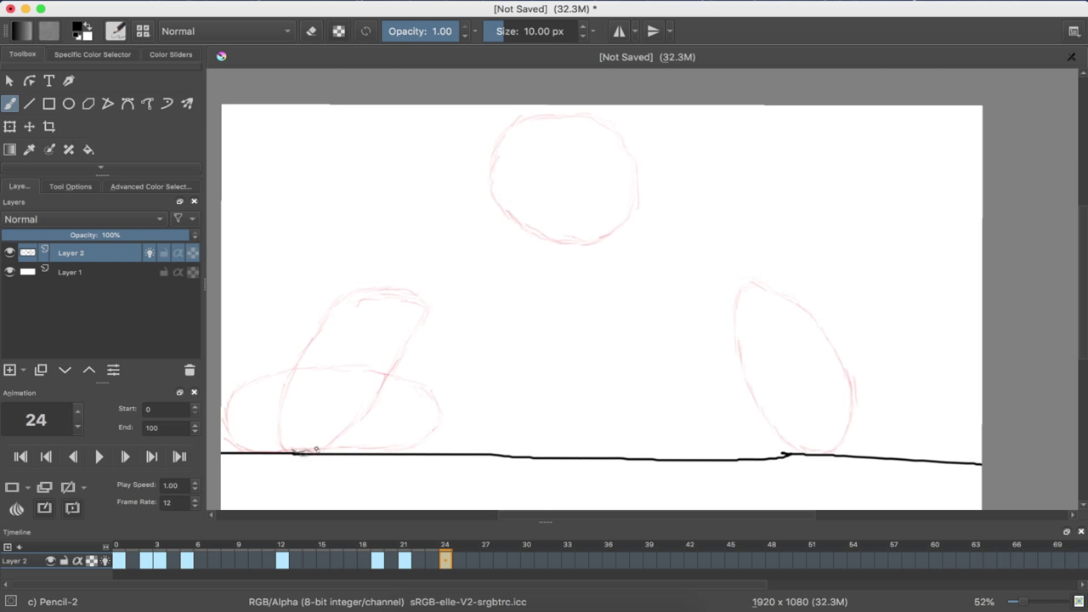
# Sketch a round grey ball on the ground line at left, undoing and redrawing its upper-left arc
pyautogui.moveTo(311, 451)
pyautogui.mouseDown()
pyautogui.moveTo(365, 431)
pyautogui.moveTo(354, 446)
pyautogui.moveTo(381, 420)
pyautogui.moveTo(396, 353)
pyautogui.mouseUp()
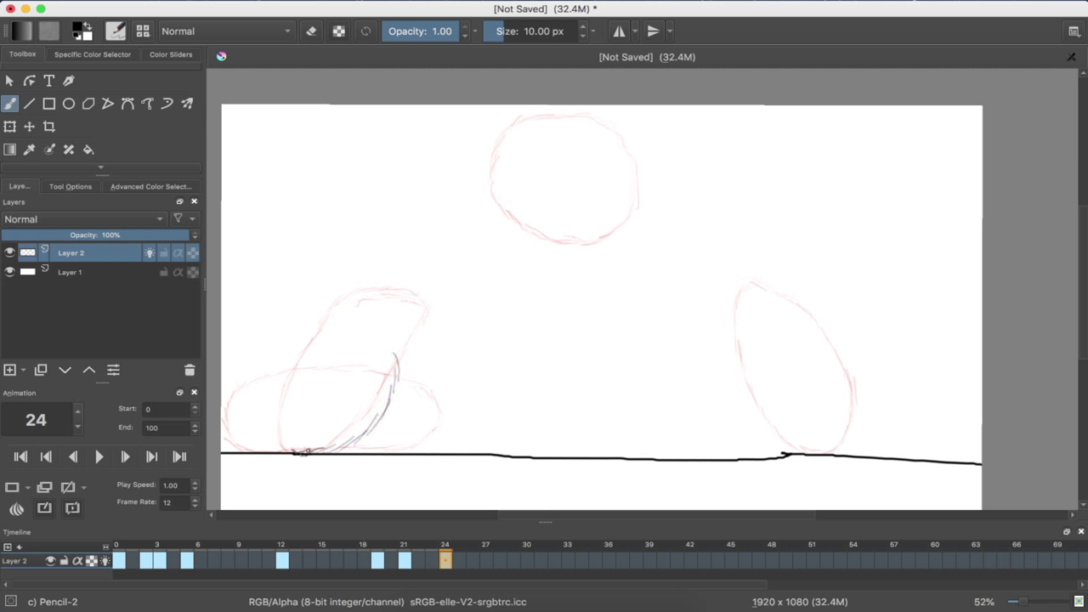
pyautogui.moveTo(286, 452)
pyautogui.mouseDown()
pyautogui.moveTo(272, 448)
pyautogui.moveTo(262, 405)
pyautogui.moveTo(259, 427)
pyautogui.moveTo(258, 401)
pyautogui.moveTo(262, 368)
pyautogui.moveTo(298, 341)
pyautogui.mouseUp()
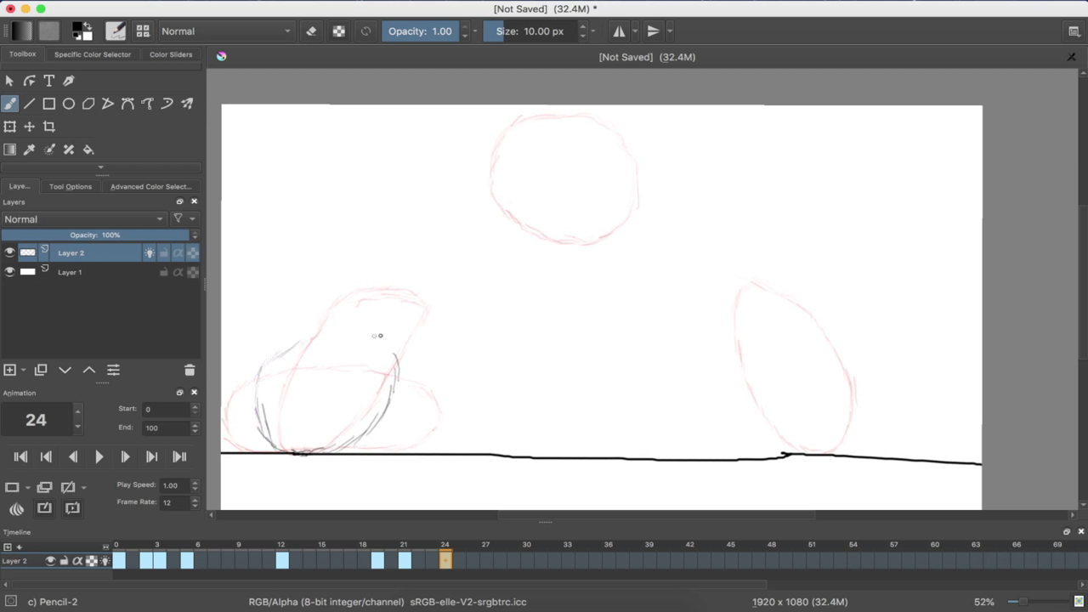
pyautogui.moveTo(395, 377)
pyautogui.mouseDown()
pyautogui.moveTo(392, 352)
pyautogui.moveTo(364, 348)
pyautogui.mouseUp()
pyautogui.moveTo(394, 357)
pyautogui.mouseDown()
pyautogui.moveTo(364, 328)
pyautogui.moveTo(342, 327)
pyautogui.moveTo(275, 358)
pyautogui.moveTo(330, 328)
pyautogui.moveTo(355, 330)
pyautogui.moveTo(394, 361)
pyautogui.moveTo(325, 336)
pyautogui.moveTo(263, 362)
pyautogui.mouseUp()
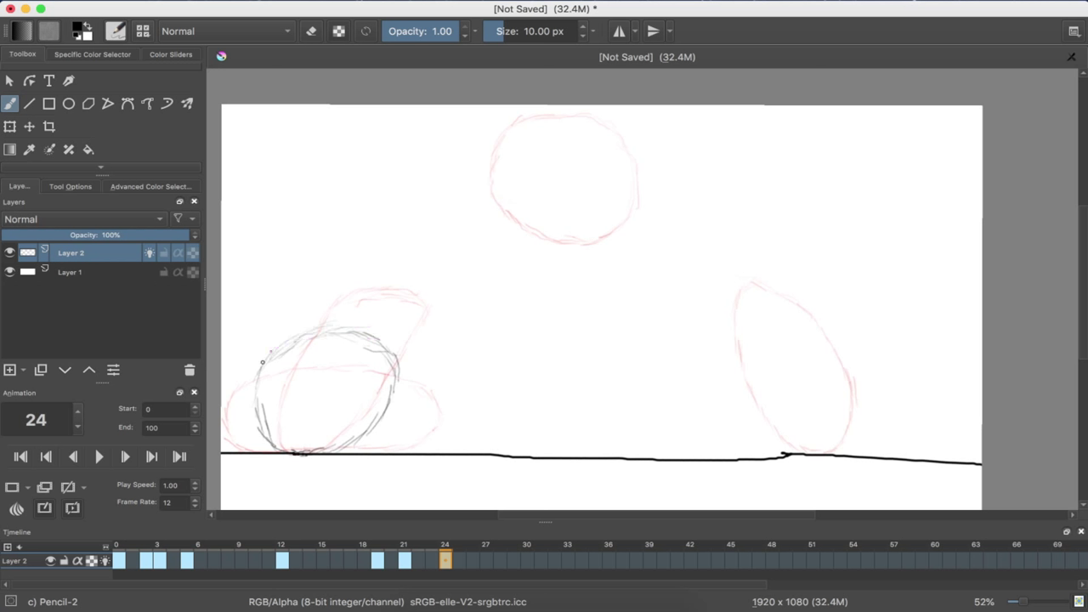
pyautogui.moveTo(363, 337); pyautogui.dragTo(313, 343)
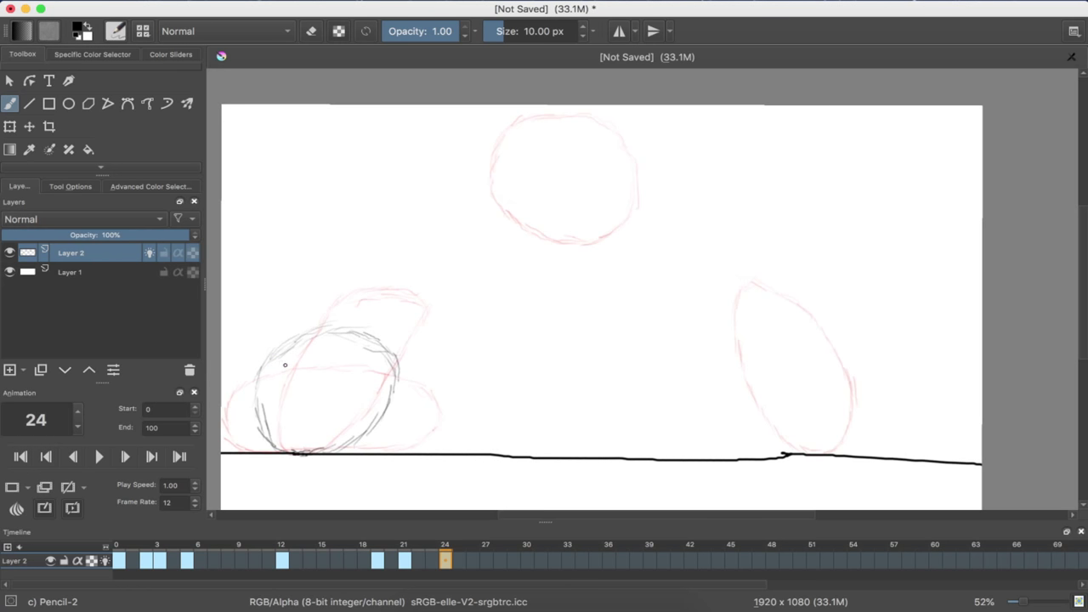
pyautogui.hotkey('ctrl', 'z')
pyautogui.hotkey('ctrl', 'z')
pyautogui.hotkey('ctrl', 'z')
pyautogui.hotkey('ctrl', 'z')
pyautogui.moveTo(281, 353); pyautogui.dragTo(320, 314)
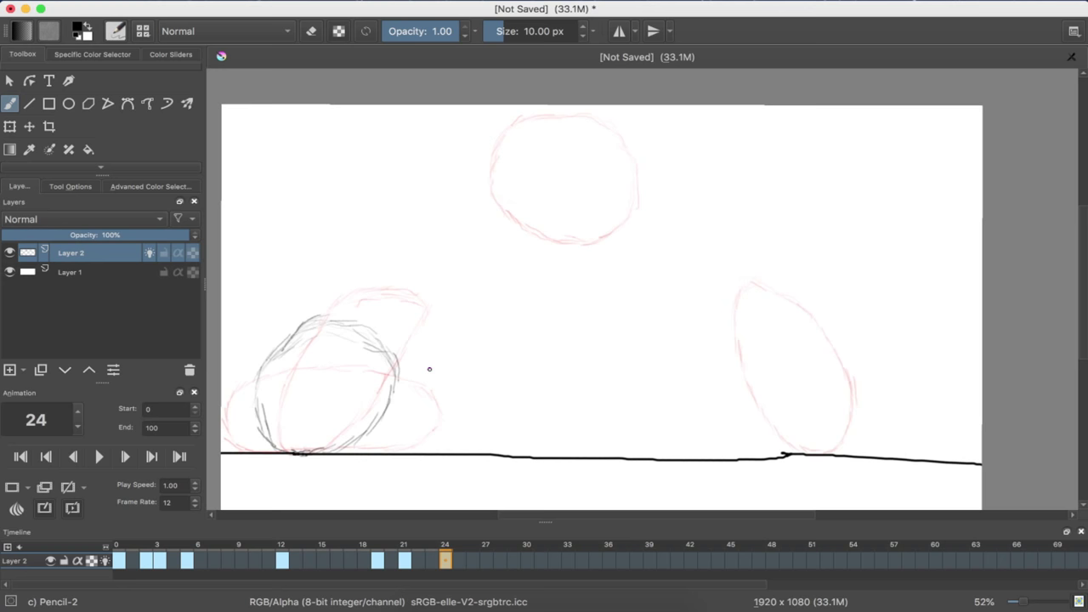
# Step back from frame 24 to frame 2, where the right-hand squash ghosts show
pyautogui.press('Left')
pyautogui.press('Left')
pyautogui.press('Left')
pyautogui.press('Left')
pyautogui.press('Left')
pyautogui.press('Left')
pyautogui.press('Left')
pyautogui.press('Left')
pyautogui.press('Left')
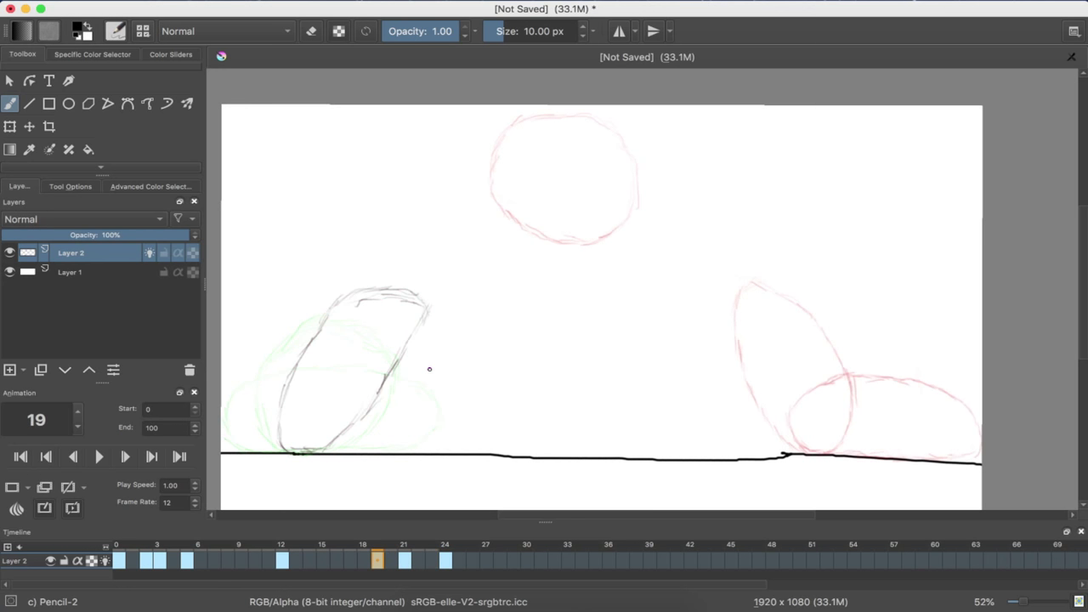
pyautogui.press('Left')
pyautogui.press('Left')
pyautogui.press('Left')
pyautogui.press('Left')
pyautogui.press('Left')
pyautogui.press('Left')
pyautogui.press('Left')
pyautogui.press('Left')
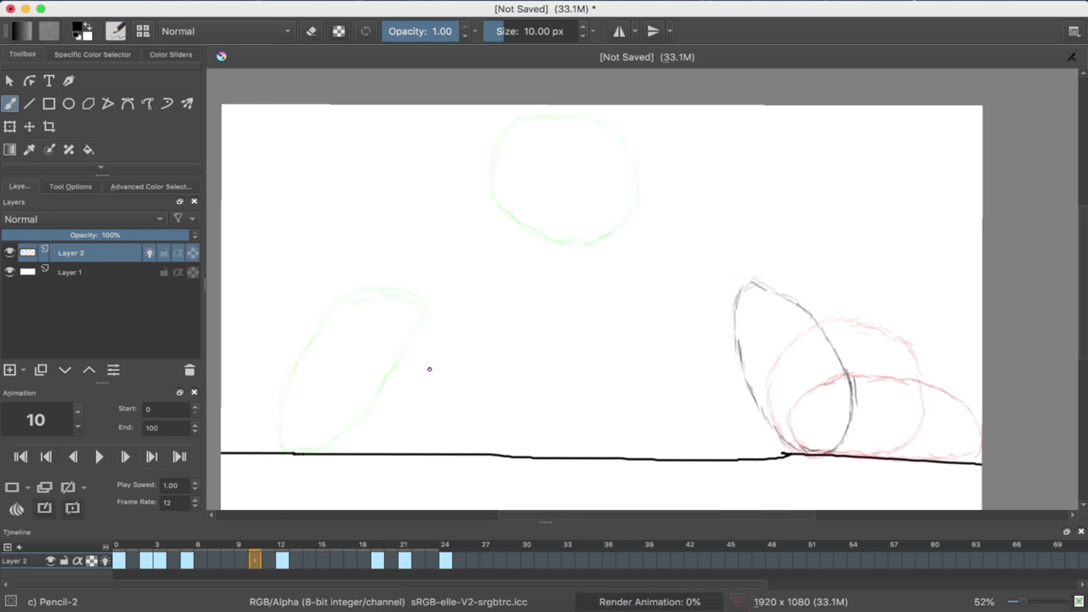
pyautogui.press('Left')
pyautogui.press('Left')
pyautogui.press('Left')
pyautogui.press('Left')
pyautogui.press('Left')
pyautogui.press('Left')
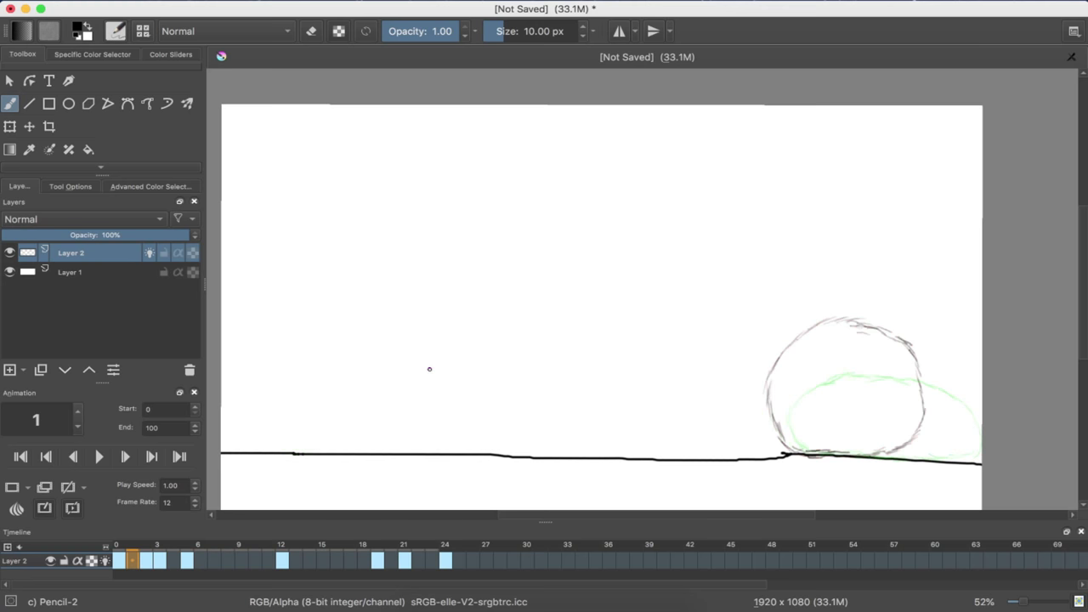
pyautogui.press('Left')
pyautogui.press('Right')
pyautogui.press('Right')
pyautogui.press('Right')
pyautogui.press('Left')
pyautogui.press('Left')
pyautogui.press('Right')
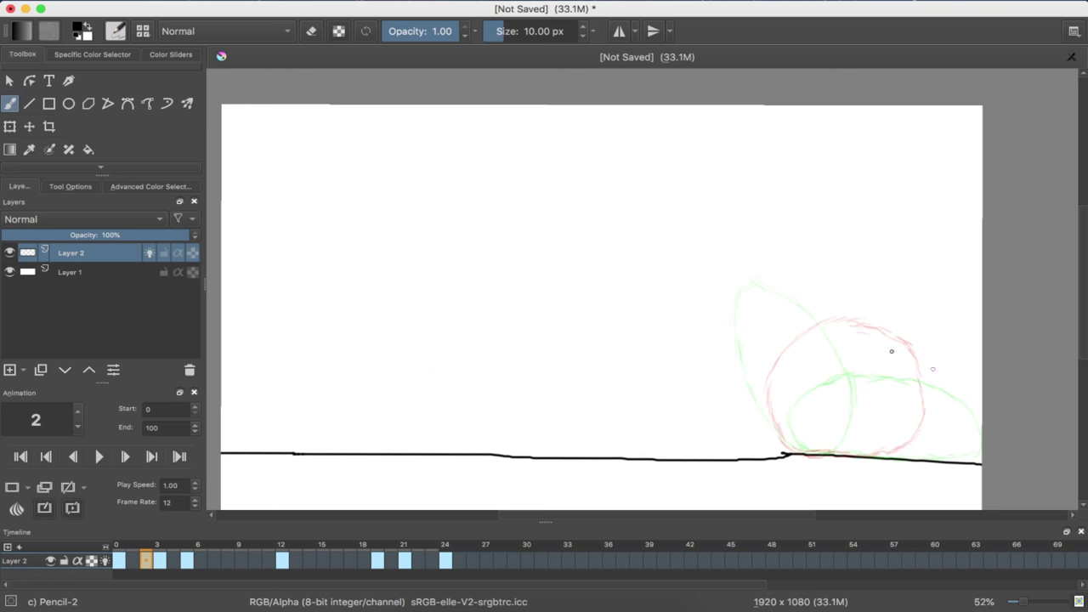
pyautogui.scroll(6, 836, 339)
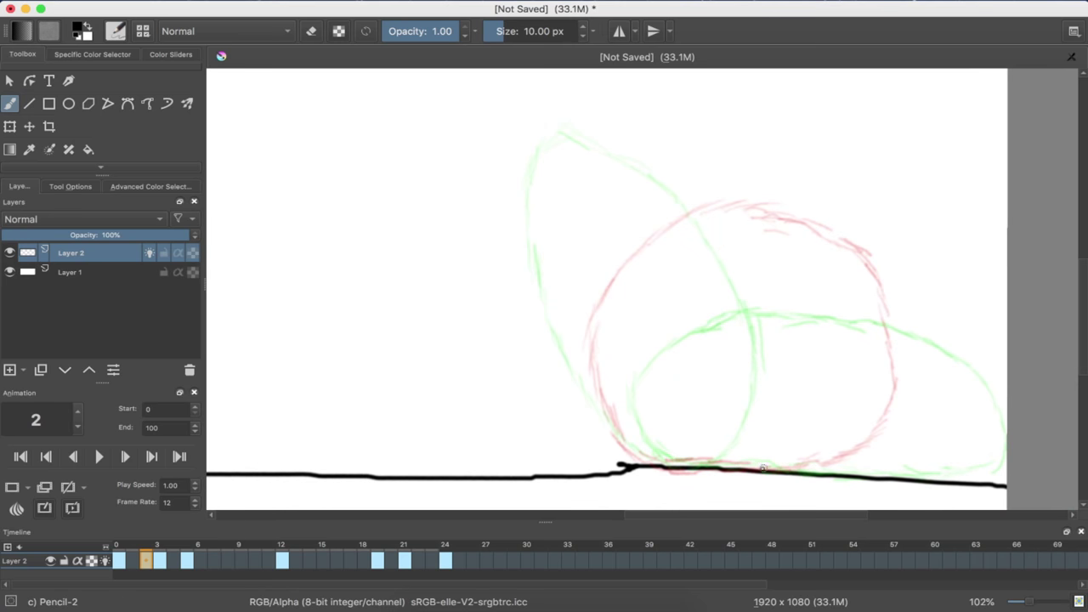
# Sketch a flattened ball at the right bounce on frame 2, then undo all but its upper-left arc
pyautogui.moveTo(691, 463)
pyautogui.mouseDown()
pyautogui.moveTo(653, 451)
pyautogui.moveTo(667, 471)
pyautogui.moveTo(687, 467)
pyautogui.moveTo(676, 464)
pyautogui.mouseUp()
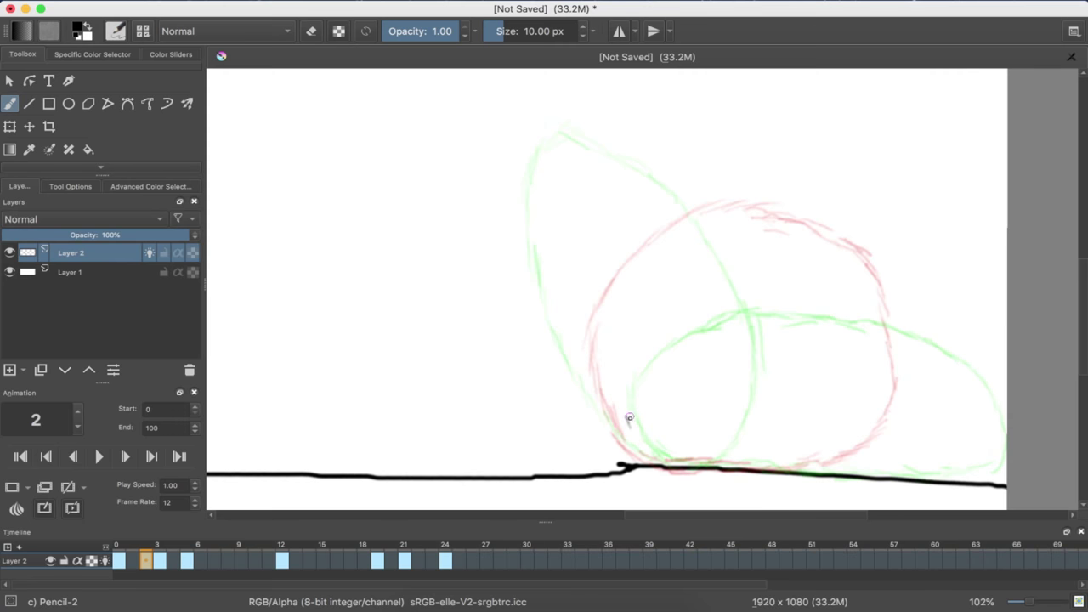
pyautogui.moveTo(627, 382)
pyautogui.mouseDown()
pyautogui.moveTo(677, 294)
pyautogui.moveTo(749, 271)
pyautogui.moveTo(731, 281)
pyautogui.moveTo(816, 279)
pyautogui.moveTo(878, 303)
pyautogui.moveTo(924, 371)
pyautogui.moveTo(922, 333)
pyautogui.moveTo(875, 302)
pyautogui.moveTo(927, 346)
pyautogui.moveTo(904, 316)
pyautogui.moveTo(939, 375)
pyautogui.moveTo(947, 415)
pyautogui.moveTo(939, 444)
pyautogui.moveTo(903, 468)
pyautogui.moveTo(791, 472)
pyautogui.moveTo(666, 466)
pyautogui.moveTo(631, 426)
pyautogui.mouseUp()
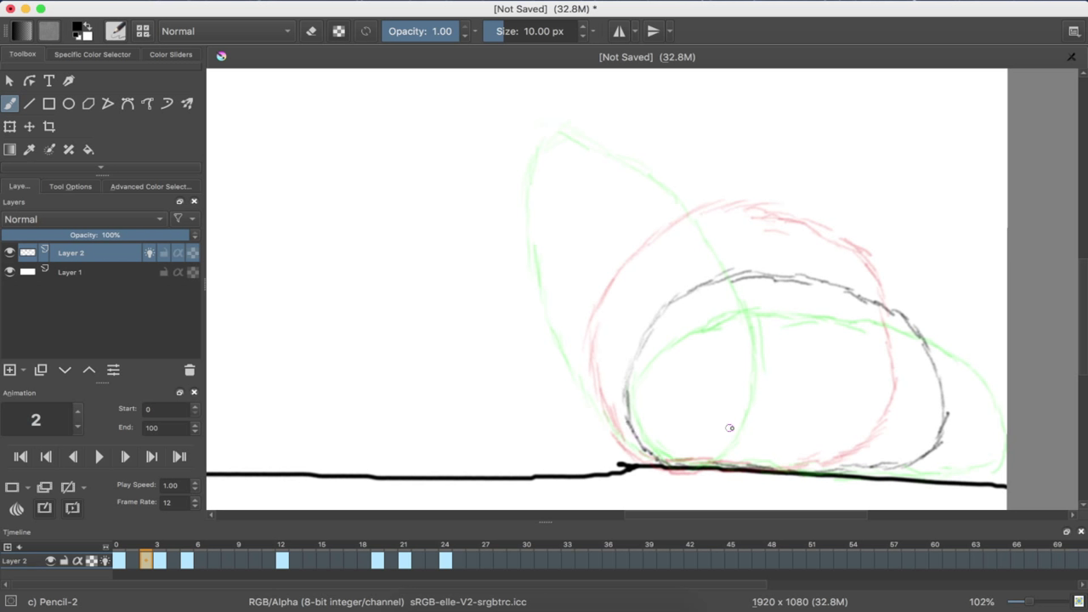
pyautogui.hotkey('ctrl', 'z')
pyautogui.hotkey('ctrl', 'z')
pyautogui.hotkey('ctrl', 'z')
pyautogui.hotkey('ctrl', 'z')
pyautogui.hotkey('ctrl', 'z')
pyautogui.hotkey('ctrl', 'z')
pyautogui.hotkey('ctrl', 'z')
pyautogui.hotkey('ctrl', 'z')
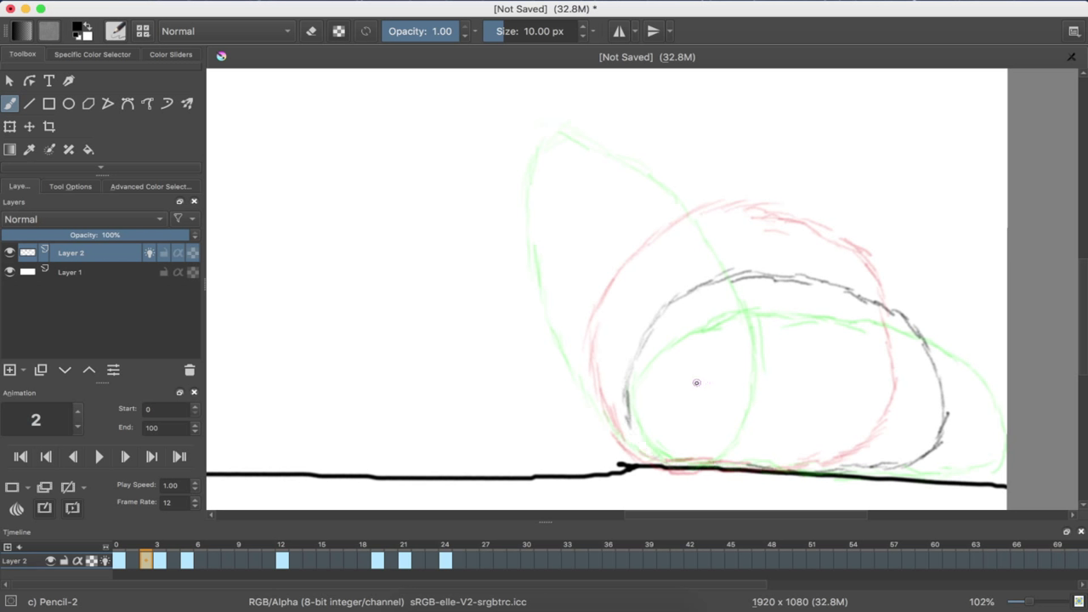
pyautogui.hotkey('ctrl', 'z')
pyautogui.hotkey('ctrl', 'z')
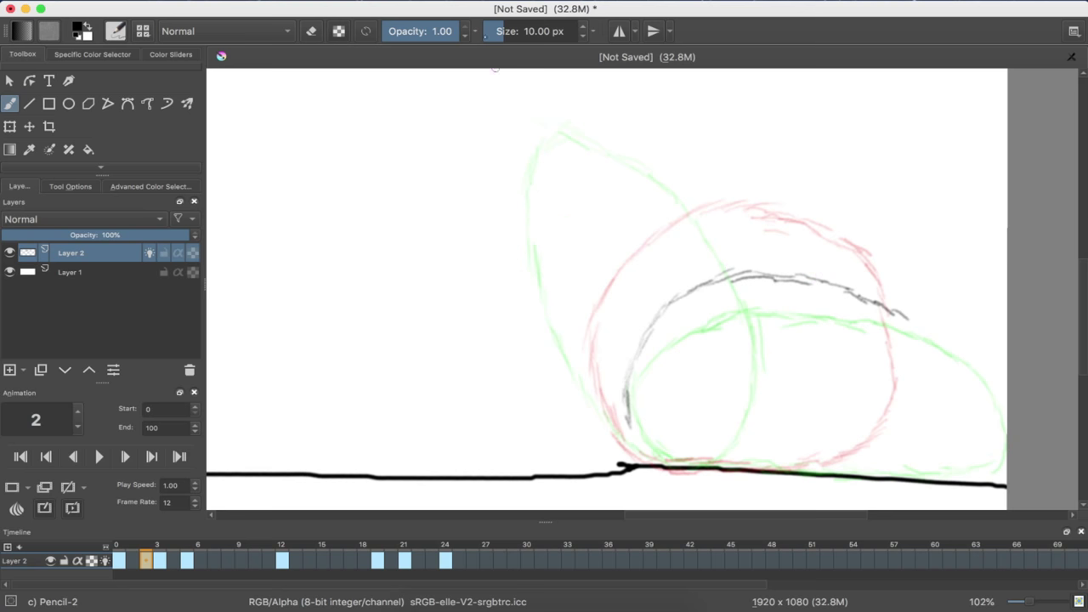
pyautogui.click(146, 36)
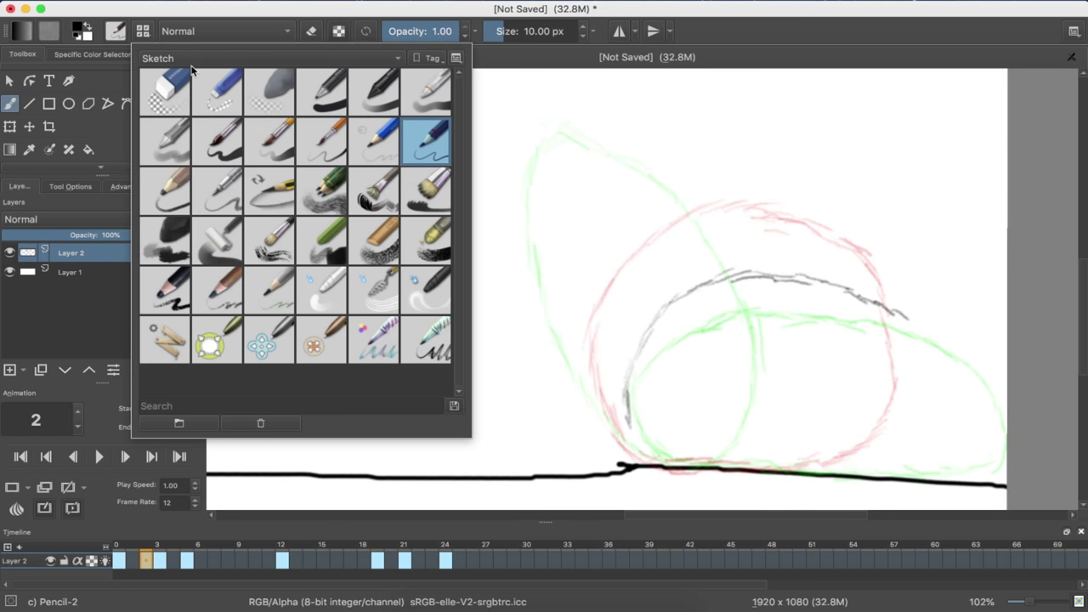
# Erase the leftover stray arc on frame 2 with the Eraser Circle brush
pyautogui.click(164, 89)
pyautogui.moveTo(703, 284)
pyautogui.mouseDown()
pyautogui.moveTo(802, 272)
pyautogui.moveTo(876, 310)
pyautogui.moveTo(881, 291)
pyautogui.moveTo(871, 295)
pyautogui.mouseUp()
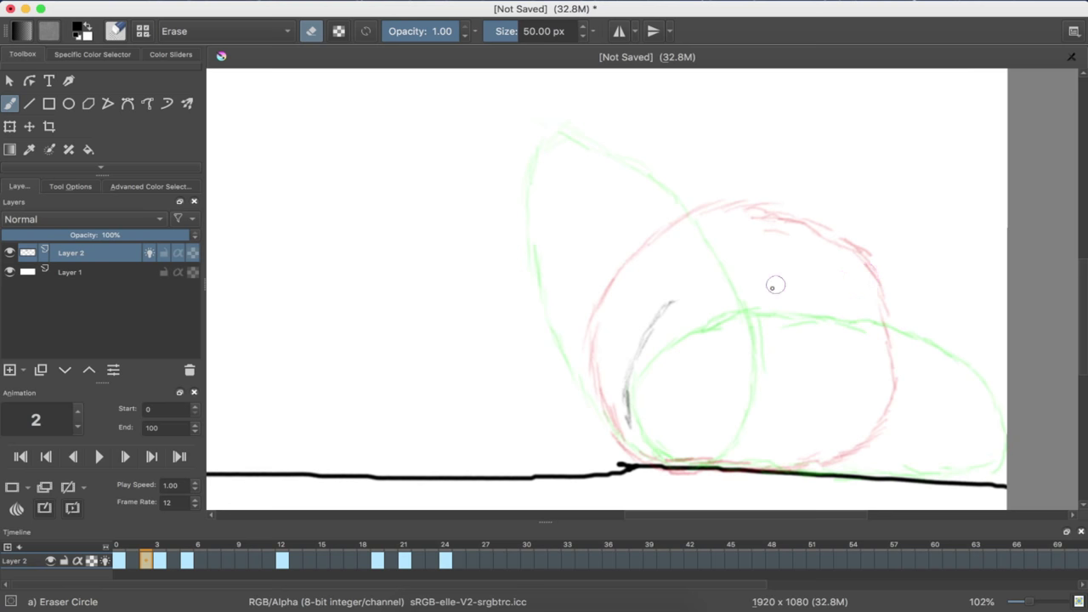
pyautogui.moveTo(680, 343)
pyautogui.mouseDown()
pyautogui.moveTo(656, 316)
pyautogui.moveTo(636, 384)
pyautogui.mouseUp()
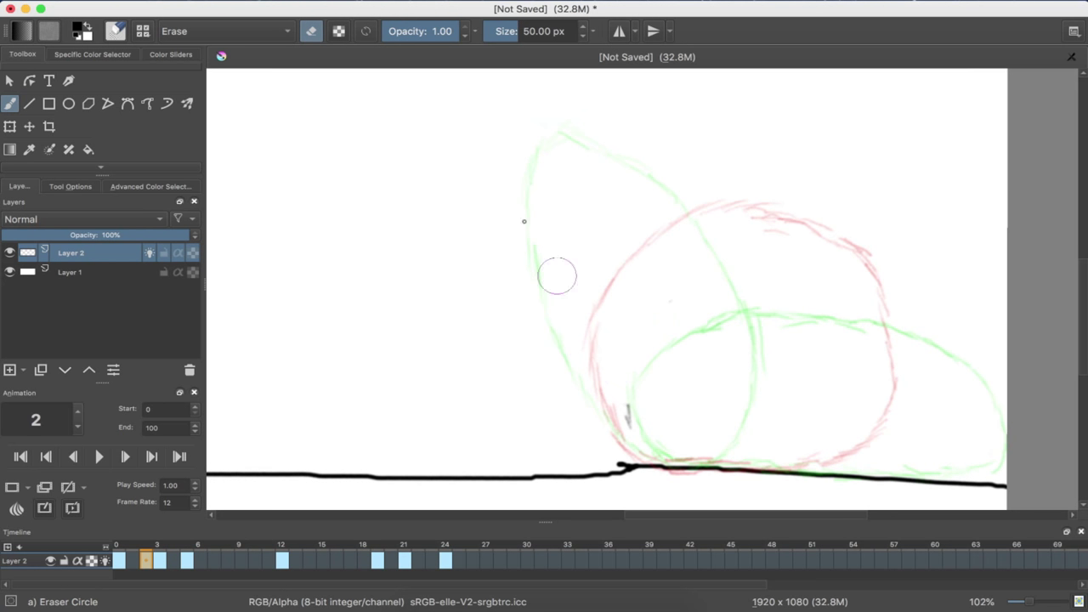
# Redraw frame 2's ball with Pencil-2 as a wide, flattened oval on the ground line
pyautogui.click(116, 30)
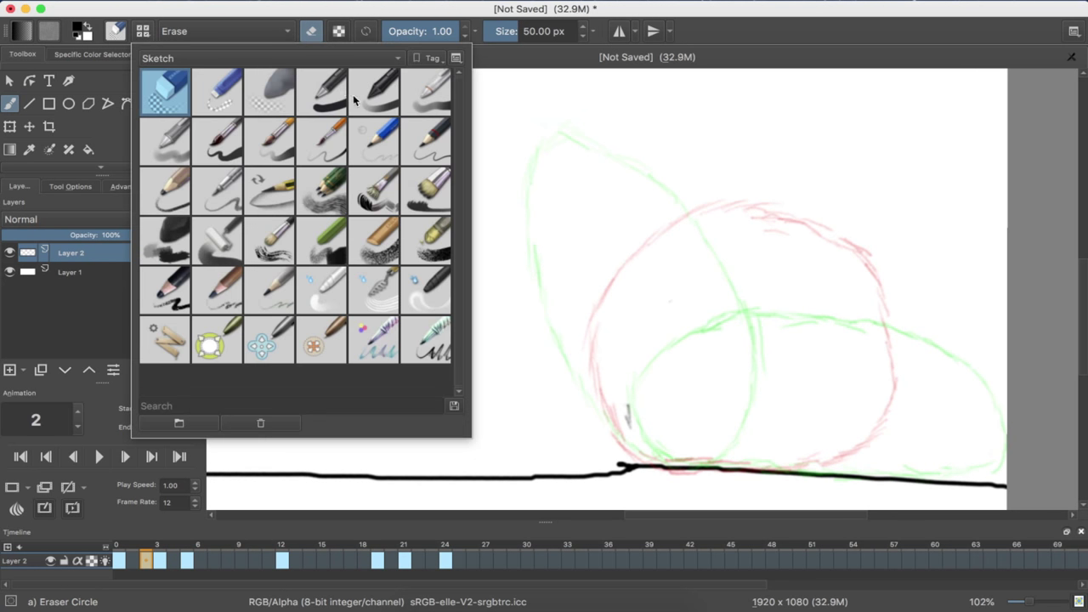
pyautogui.click(378, 139)
pyautogui.click(427, 141)
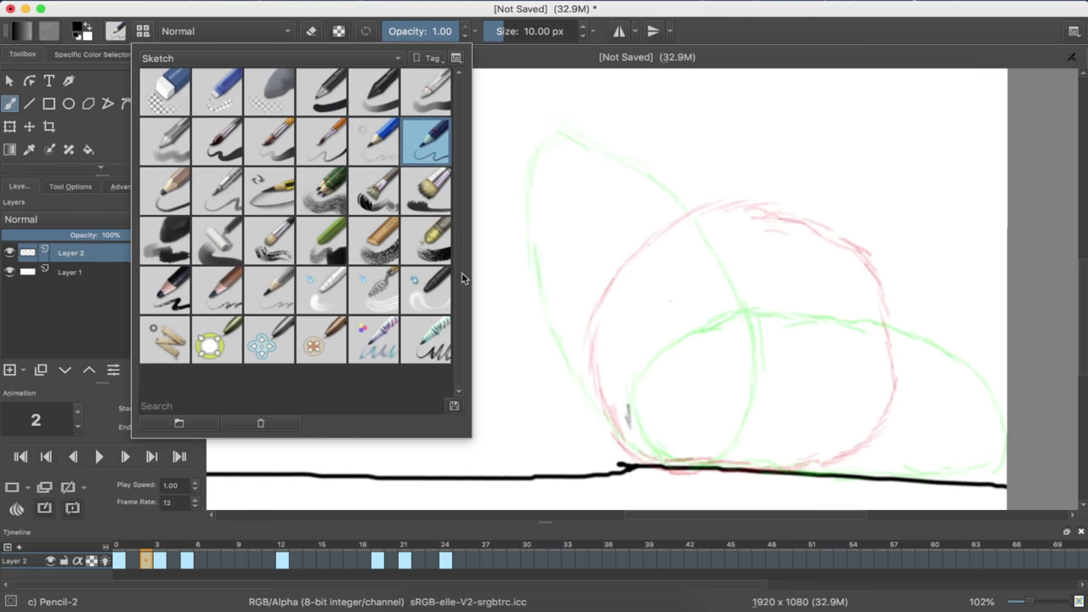
pyautogui.moveTo(627, 416)
pyautogui.mouseDown()
pyautogui.moveTo(624, 341)
pyautogui.moveTo(657, 304)
pyautogui.moveTo(744, 273)
pyautogui.moveTo(827, 278)
pyautogui.moveTo(890, 299)
pyautogui.moveTo(941, 411)
pyautogui.moveTo(948, 398)
pyautogui.moveTo(939, 437)
pyautogui.moveTo(919, 451)
pyautogui.moveTo(941, 413)
pyautogui.moveTo(938, 431)
pyautogui.moveTo(892, 473)
pyautogui.moveTo(703, 466)
pyautogui.moveTo(714, 473)
pyautogui.moveTo(634, 438)
pyautogui.mouseUp()
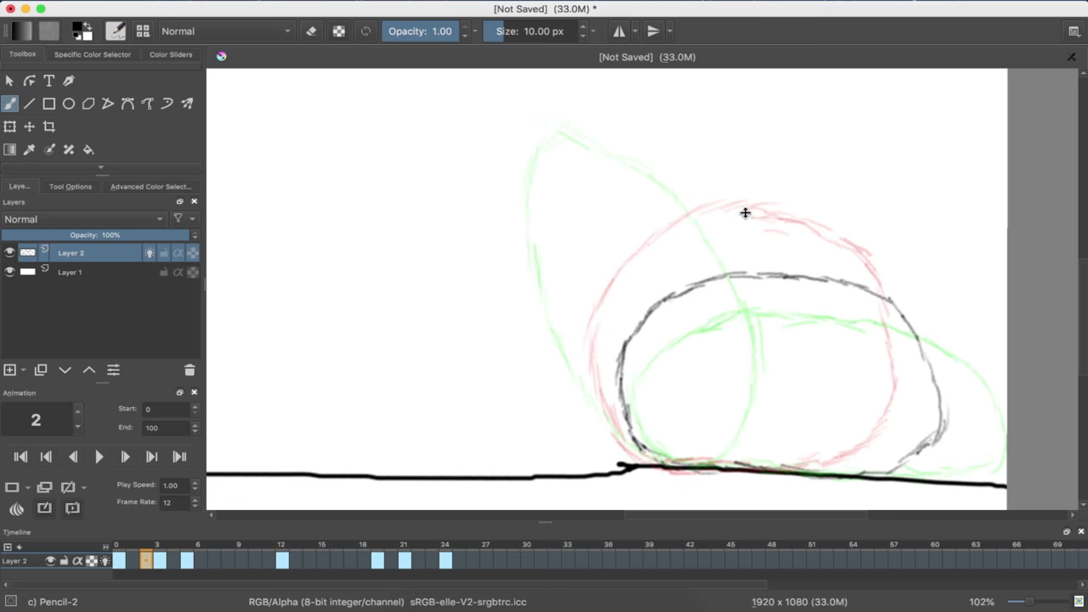
pyautogui.press('Left')
pyautogui.press('Left')
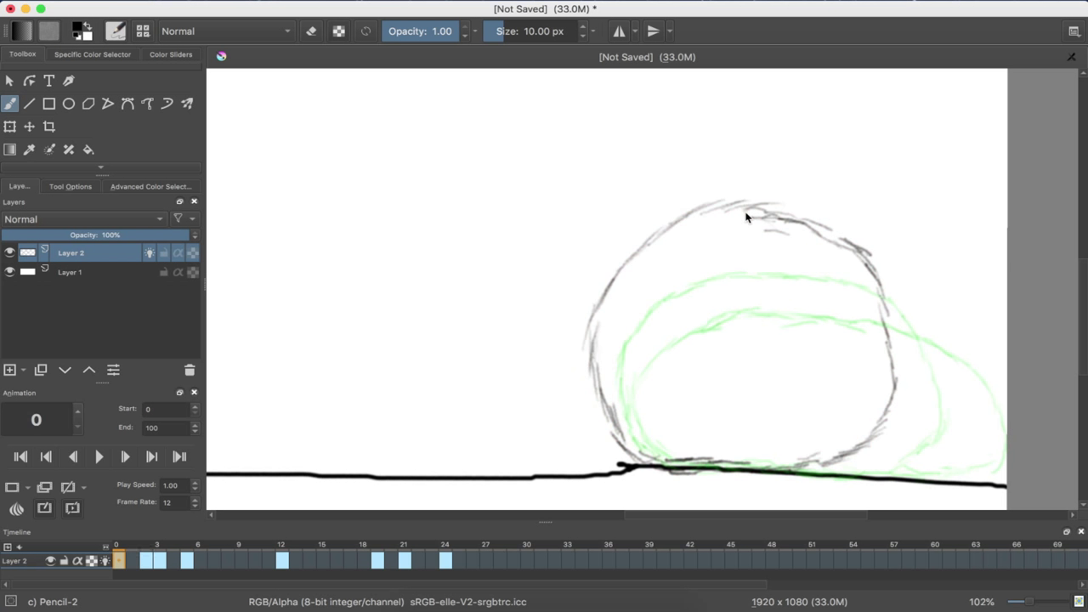
# Flip back and forth through frames 0 to 4 to compare the early ball drawings
pyautogui.press('Right')
pyautogui.press('Right')
pyautogui.press('Right')
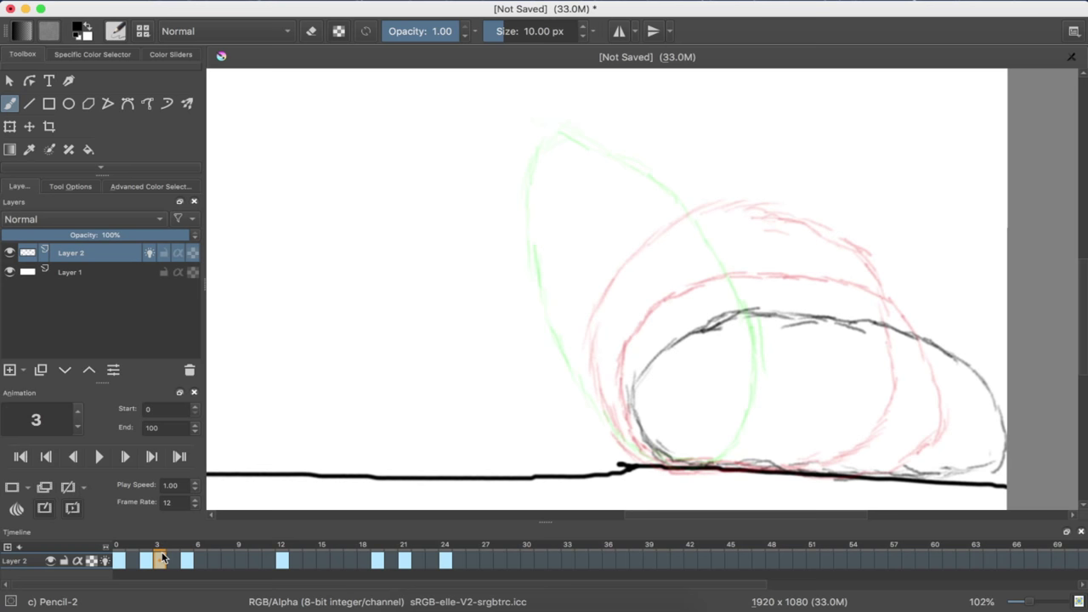
pyautogui.press('Left')
pyautogui.press('Left')
pyautogui.press('Left')
pyautogui.press('Right')
pyautogui.press('Right')
pyautogui.press('Right')
pyautogui.press('Right')
pyautogui.press('Left')
pyautogui.press('Left')
pyautogui.press('Left')
pyautogui.press('Right')
pyautogui.press('Right')
pyautogui.press('Right')
pyautogui.press('Left')
pyautogui.press('Left')
pyautogui.press('Left')
pyautogui.press('Right')
pyautogui.press('Right')
pyautogui.press('Right')
pyautogui.press('Left')
pyautogui.press('Left')
pyautogui.press('Left')
pyautogui.press('Left')
pyautogui.press('Right')
pyautogui.press('Right')
pyautogui.press('Right')
# Toggle between frames 3 and 5 to compare the teardrop and blob drawings
pyautogui.press('Right')
pyautogui.press('Right')
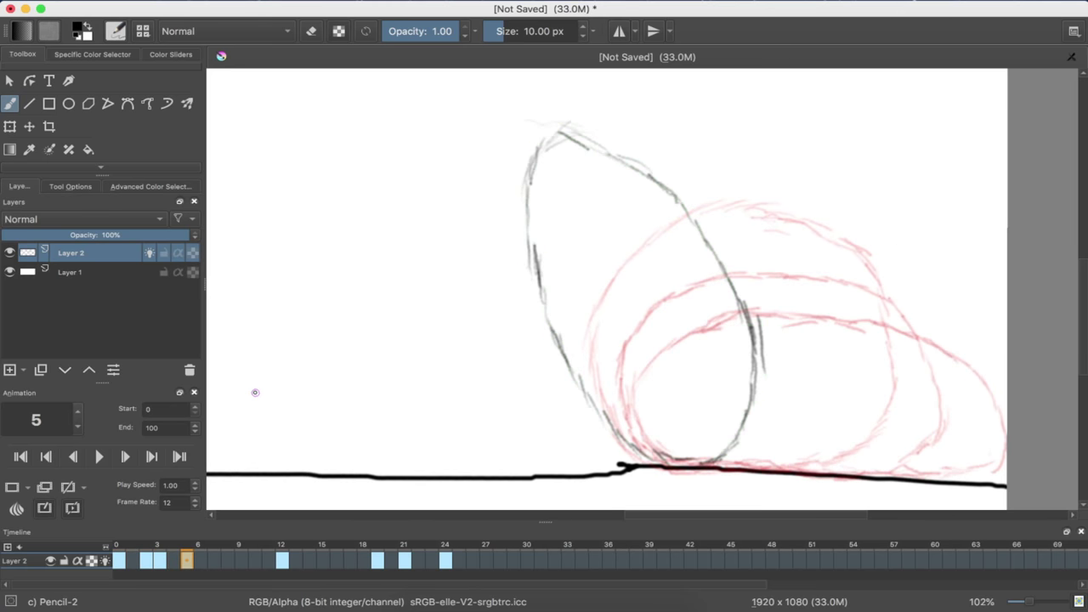
pyautogui.press('Left')
pyautogui.press('Right')
pyautogui.press('Left')
pyautogui.press('Left')
pyautogui.press('Left')
pyautogui.press('Right')
pyautogui.press('Right')
pyautogui.press('Left')
pyautogui.press('Left')
pyautogui.press('Right')
pyautogui.press('Right')
pyautogui.press('Left')
pyautogui.press('Right')
pyautogui.press('Left')
pyautogui.press('Right')
pyautogui.press('Left')
pyautogui.press('Left')
pyautogui.press('Left')
pyautogui.press('Left')
pyautogui.press('Left')
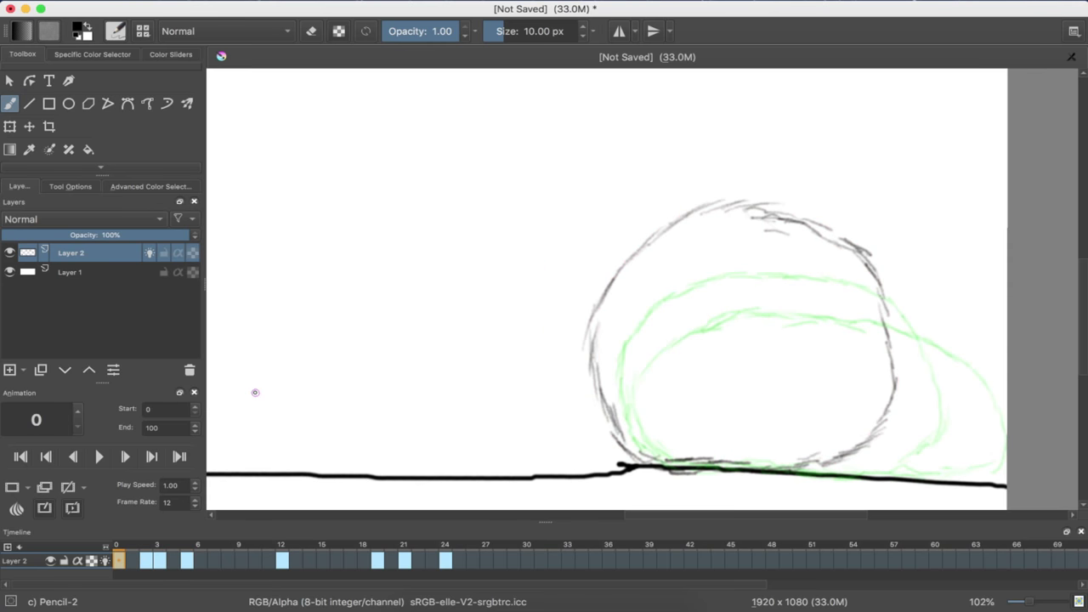
# Play and stop the animation a few times from frame 0 to check the squash and stretch
pyautogui.click(100, 457)
pyautogui.click(100, 457)
pyautogui.click(100, 456)
pyautogui.press('Right')
pyautogui.press('Right')
pyautogui.press('Right')
pyautogui.press('Right')
pyautogui.press('Right')
pyautogui.press('Left')
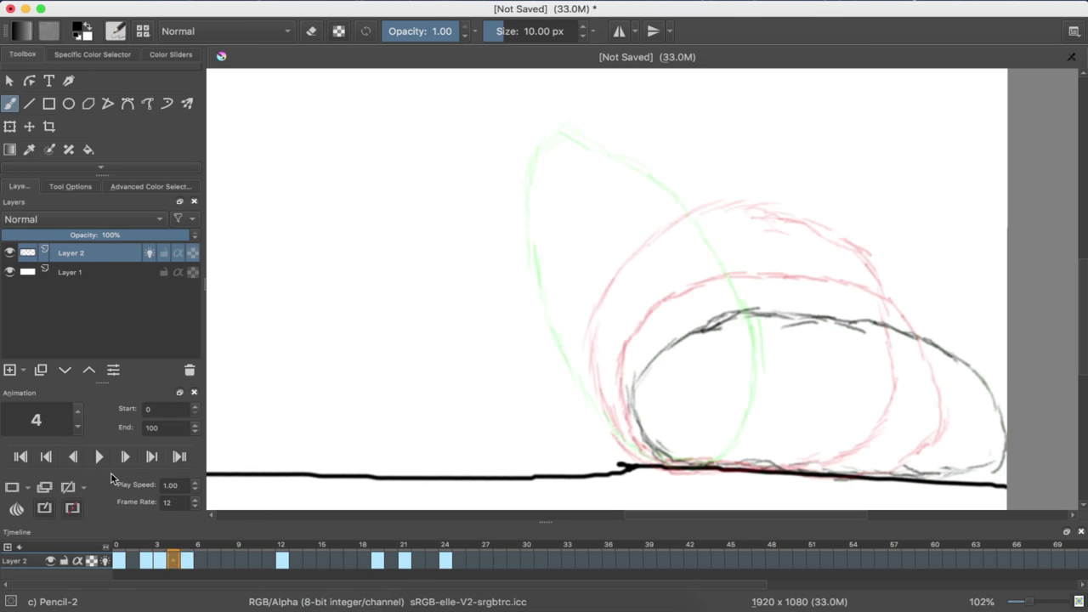
pyautogui.press('Left')
pyautogui.press('Left')
pyautogui.press('Left')
pyautogui.press('Left')
pyautogui.click(100, 457)
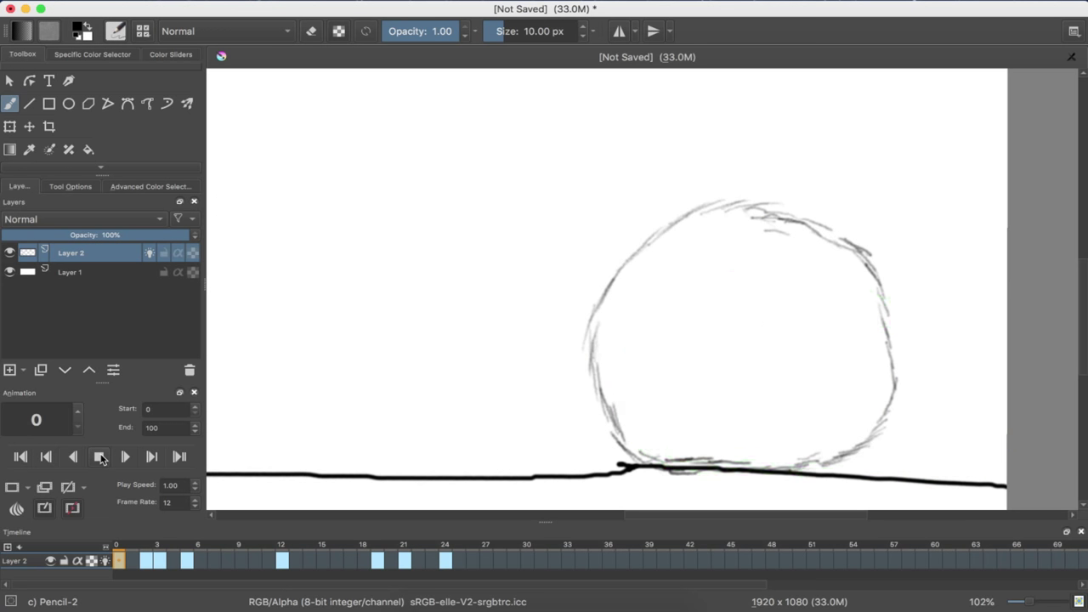
pyautogui.click(99, 458)
pyautogui.press('Right')
pyautogui.press('Right')
pyautogui.press('Right')
pyautogui.press('Right')
pyautogui.press('Right')
pyautogui.press('Left')
pyautogui.press('Right')
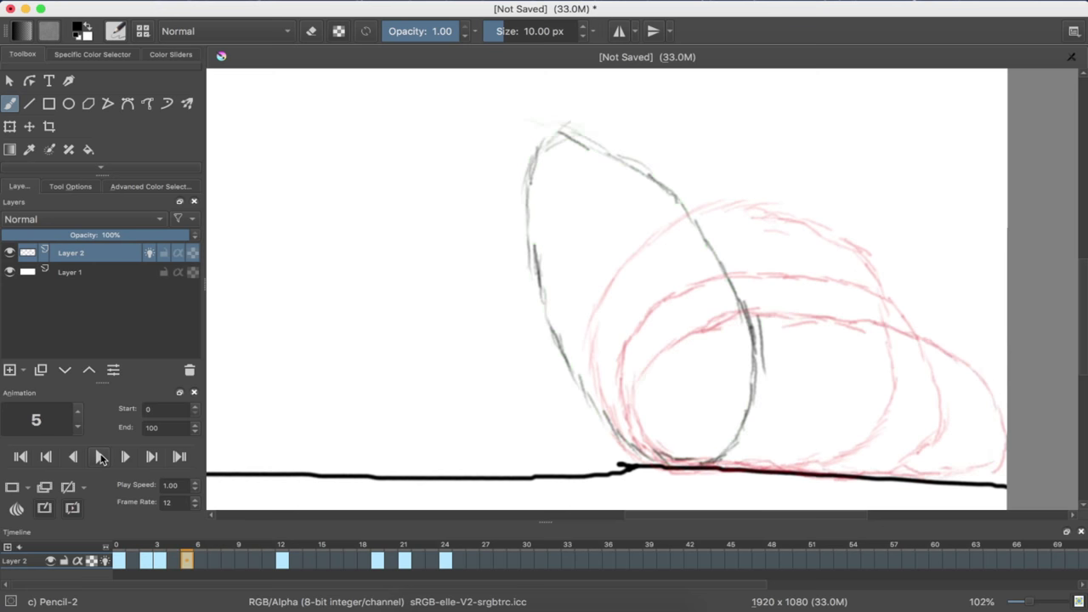
# Move the frame 2 keyframe to frame 3 and play the animation from frame 0
pyautogui.click(159, 561)
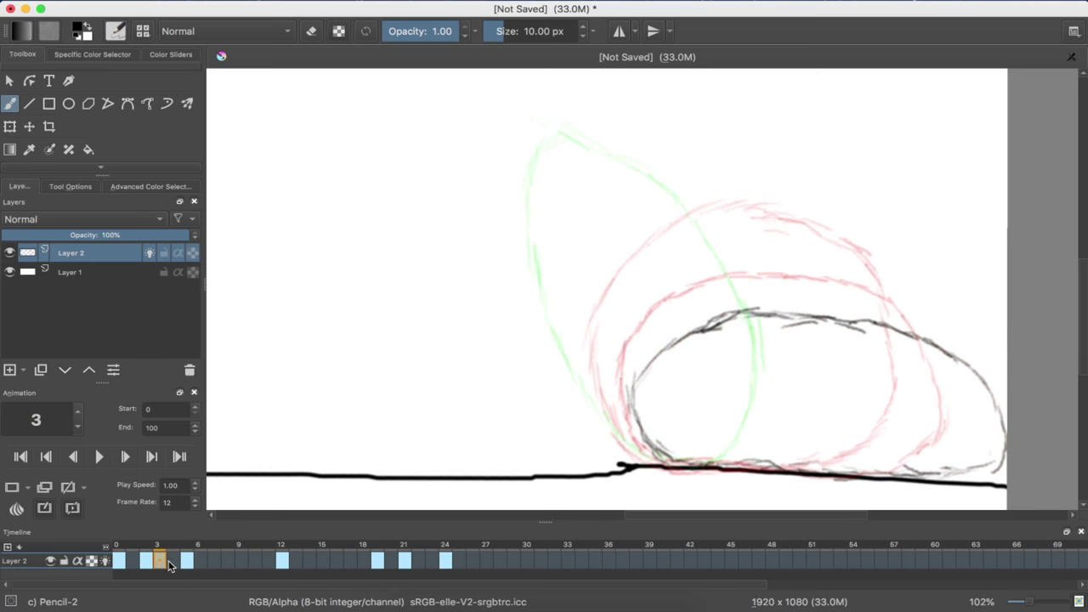
pyautogui.click(175, 568)
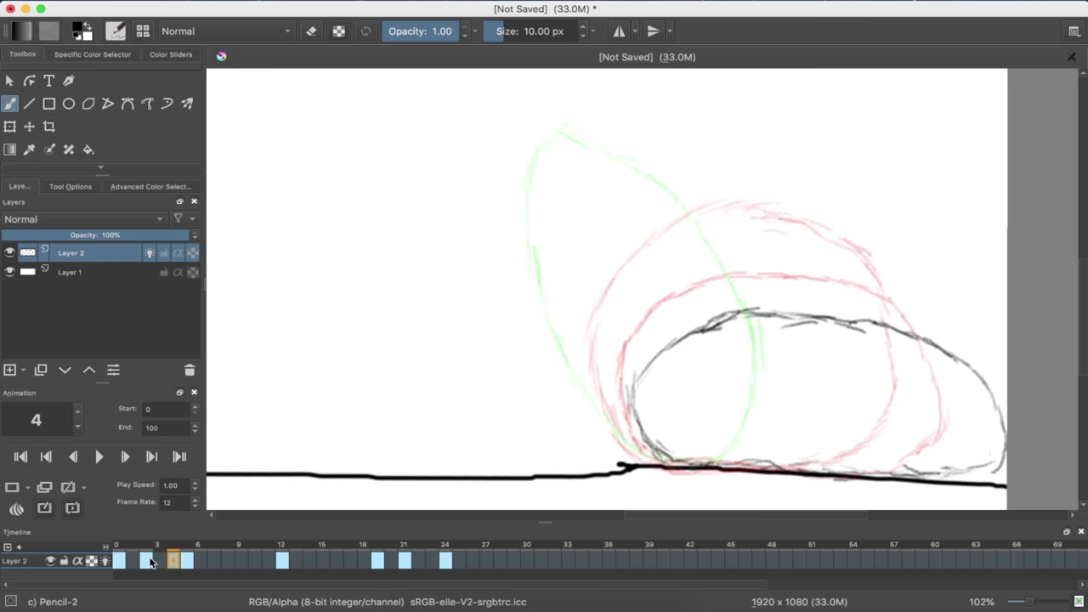
pyautogui.click(149, 563)
pyautogui.moveTo(164, 563); pyautogui.dragTo(161, 562)
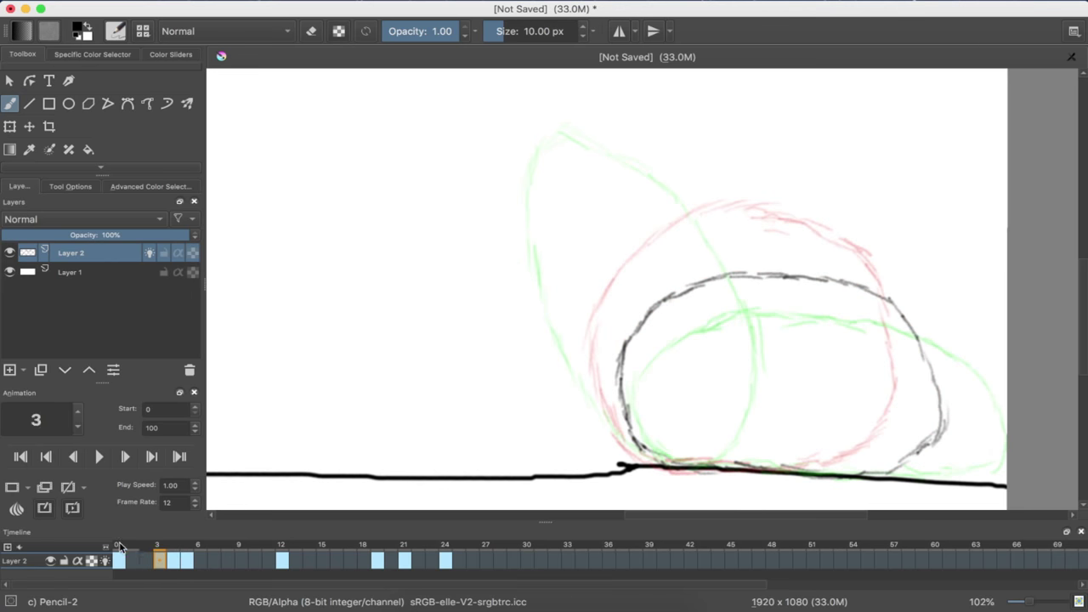
pyautogui.click(118, 562)
pyautogui.click(100, 458)
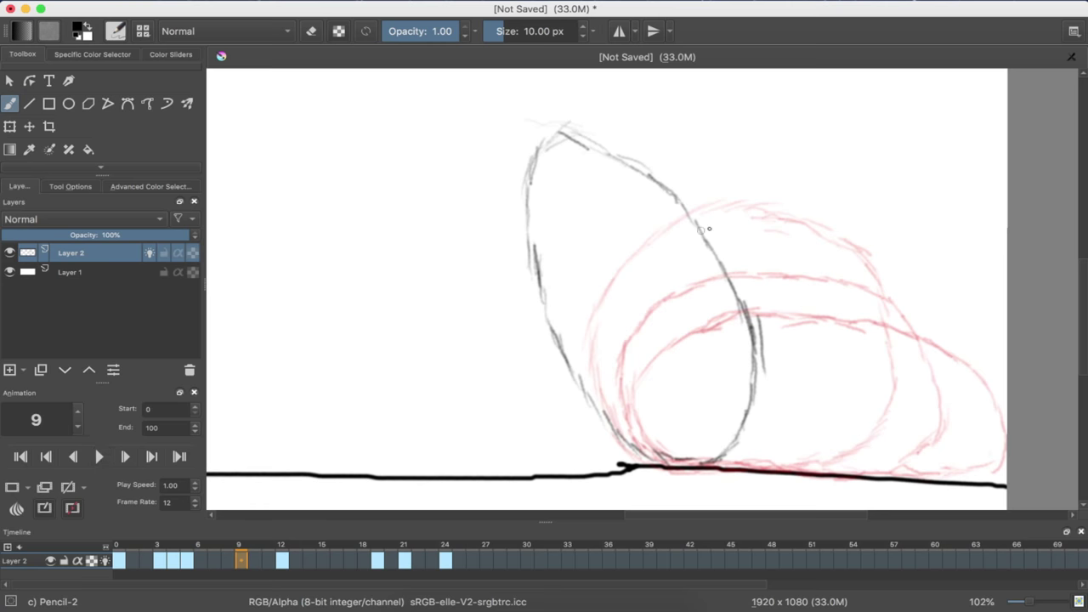
pyautogui.scroll(-2, 709, 227)
pyautogui.scroll(-2, 710, 227)
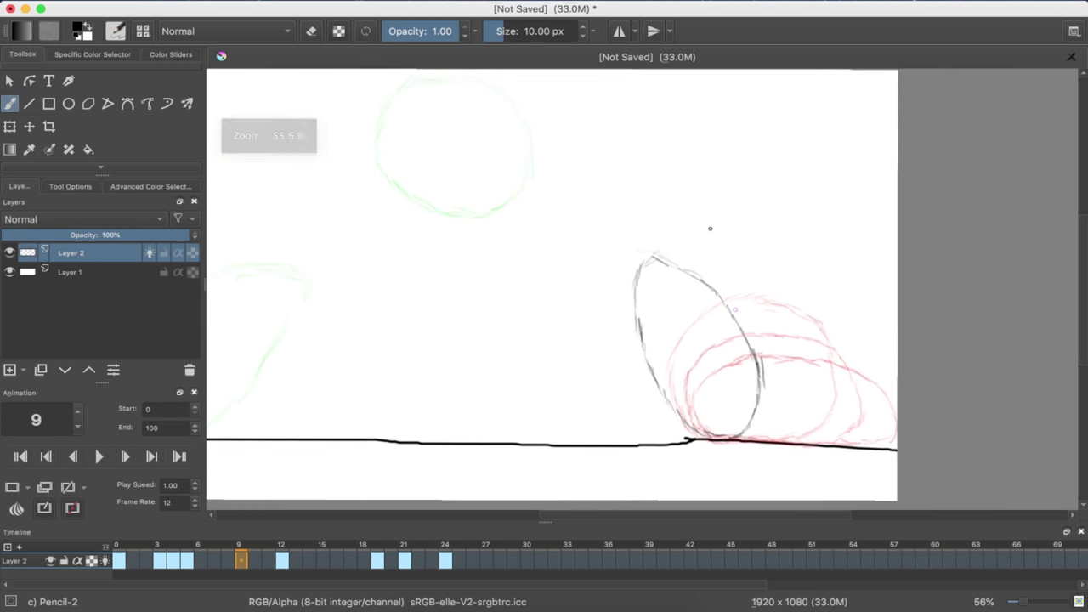
pyautogui.press('Right')
pyautogui.press('Right')
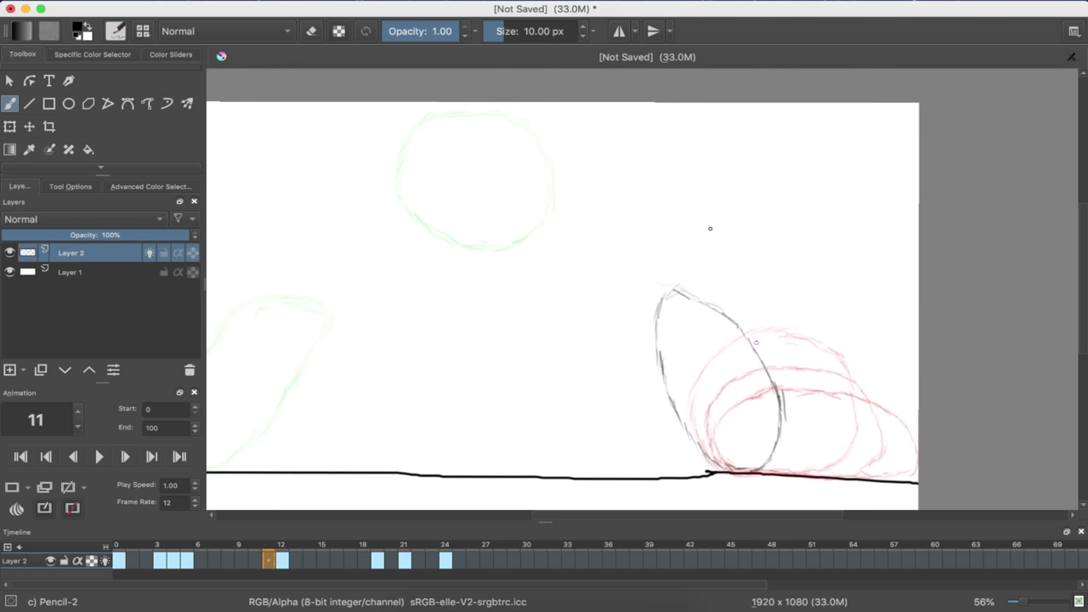
pyautogui.press('Left')
pyautogui.press('Left')
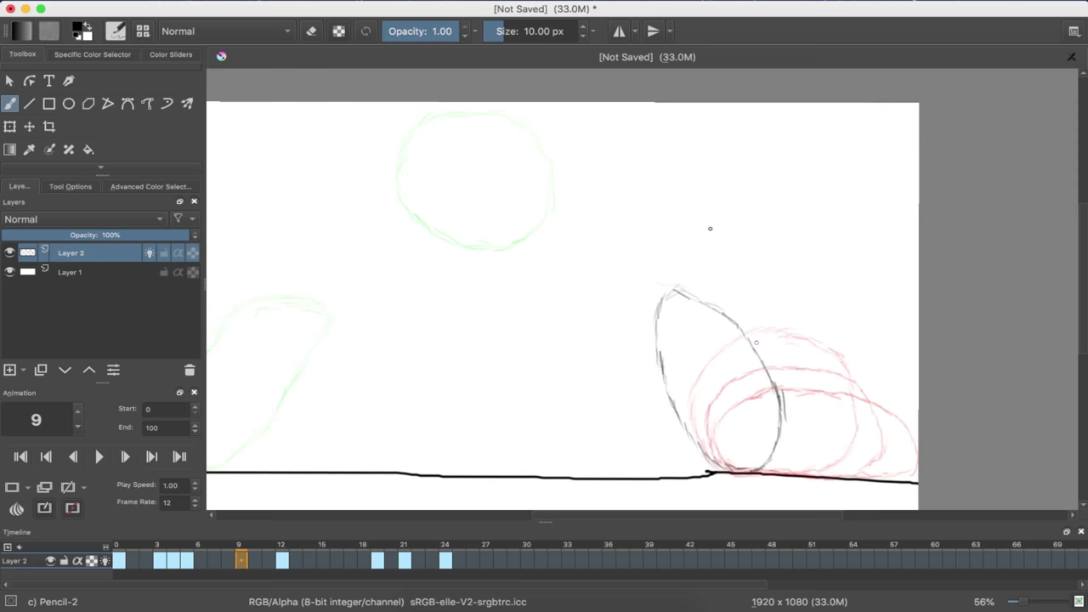
pyautogui.scroll(2, 710, 227)
pyautogui.scroll(3, 710, 227)
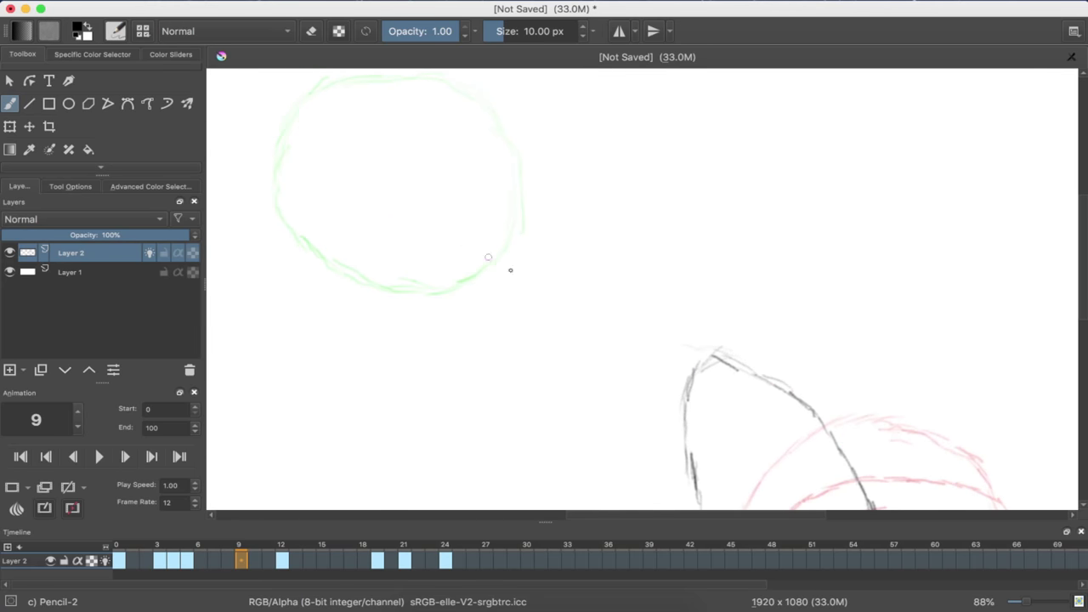
# Sketch a round in-between ball on a blank frame 9, undoing stray and overshooting strokes
pyautogui.press('Delete')
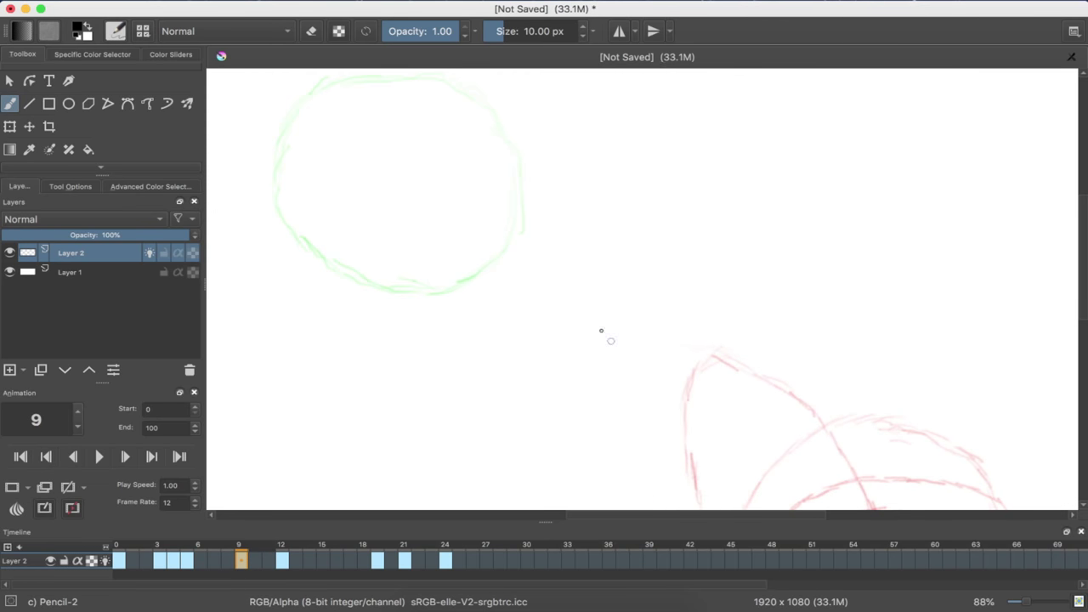
pyautogui.moveTo(707, 396); pyautogui.dragTo(691, 397)
pyautogui.hotkey('ctrl', 'z')
pyautogui.moveTo(558, 131)
pyautogui.mouseDown()
pyautogui.moveTo(526, 159)
pyautogui.moveTo(530, 138)
pyautogui.moveTo(502, 193)
pyautogui.mouseUp()
pyautogui.moveTo(500, 253)
pyautogui.mouseDown()
pyautogui.moveTo(519, 294)
pyautogui.moveTo(512, 287)
pyautogui.moveTo(533, 305)
pyautogui.moveTo(624, 326)
pyautogui.moveTo(693, 280)
pyautogui.moveTo(672, 299)
pyautogui.moveTo(694, 270)
pyautogui.mouseUp()
pyautogui.hotkey('ctrl', 'z')
pyautogui.hotkey('ctrl', 'z')
pyautogui.hotkey('ctrl', 'z')
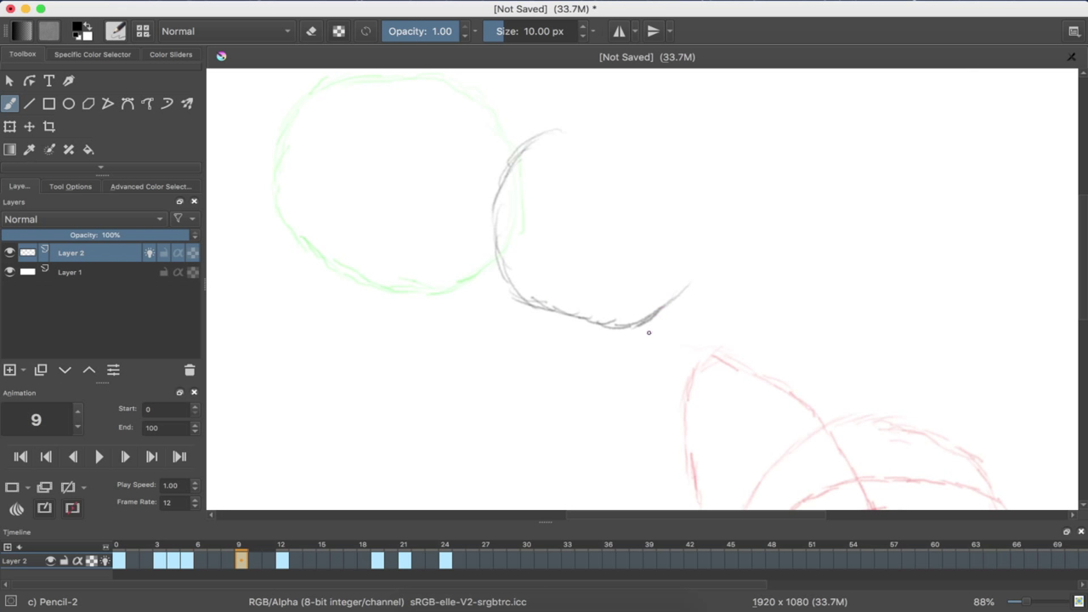
pyautogui.hotkey('ctrl', 'z')
pyautogui.moveTo(609, 325)
pyautogui.mouseDown()
pyautogui.moveTo(674, 310)
pyautogui.moveTo(650, 328)
pyautogui.moveTo(694, 271)
pyautogui.mouseUp()
pyautogui.moveTo(524, 145)
pyautogui.mouseDown()
pyautogui.moveTo(627, 125)
pyautogui.moveTo(690, 167)
pyautogui.moveTo(708, 199)
pyautogui.moveTo(708, 232)
pyautogui.moveTo(677, 304)
pyautogui.moveTo(707, 218)
pyautogui.moveTo(697, 169)
pyautogui.mouseUp()
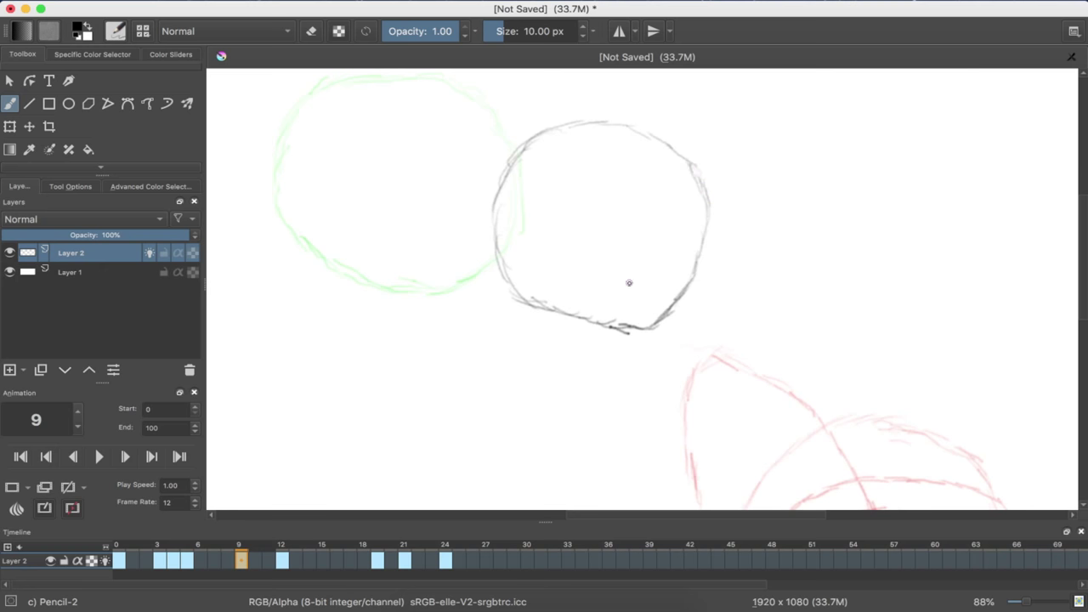
pyautogui.press('Left')
pyautogui.press('Left')
pyautogui.press('Left')
pyautogui.press('Left')
pyautogui.press('Right')
pyautogui.press('Right')
pyautogui.press('Right')
pyautogui.press('Right')
pyautogui.press('Right')
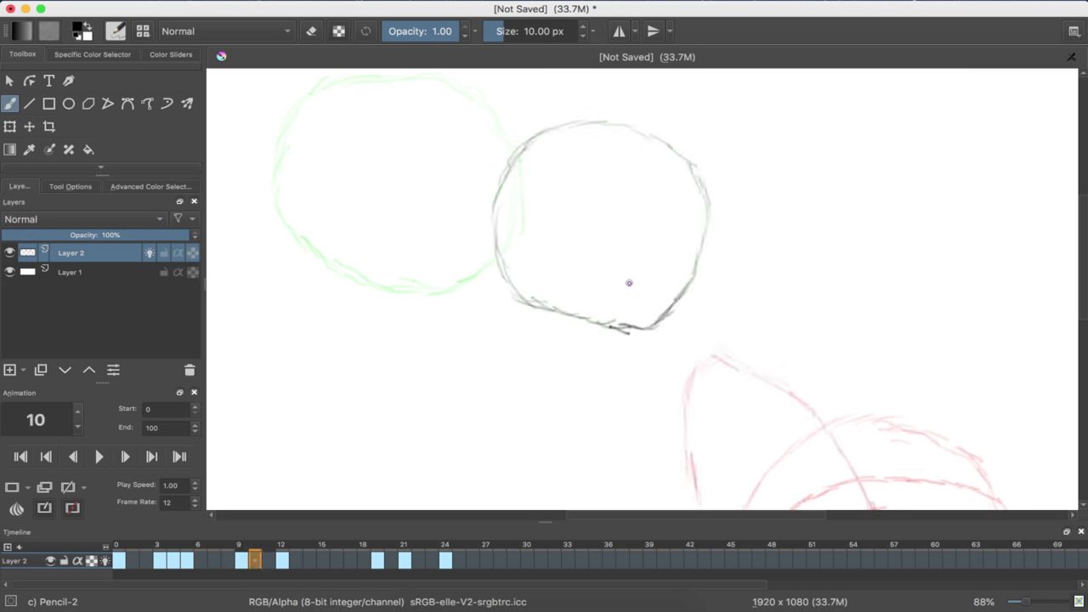
# Create a blank frame 15 and sketch the new ball's first lower-left arc
pyautogui.press('Right')
pyautogui.press('Right')
pyautogui.press('Right')
pyautogui.press('Right')
pyautogui.press('Right')
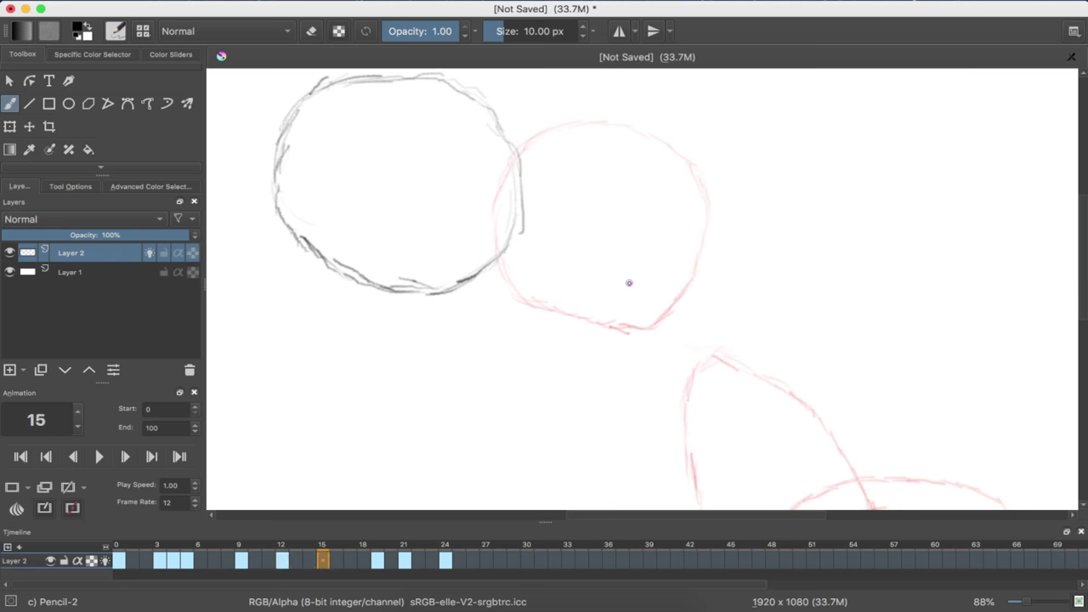
pyautogui.scroll(-3, 621, 287)
pyautogui.hscroll(-5, 626, 286)
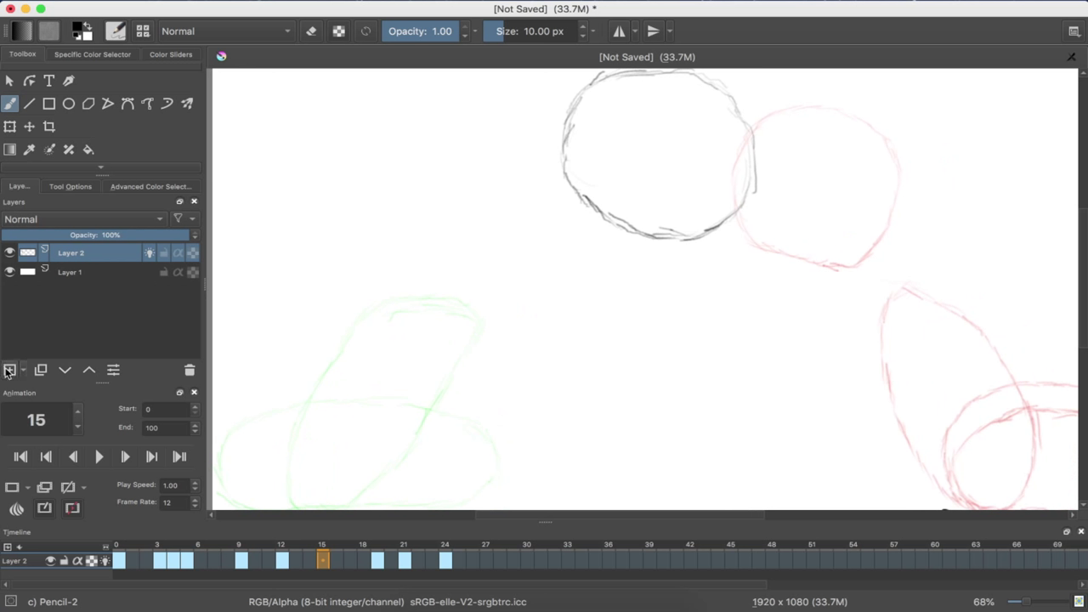
pyautogui.click(12, 490)
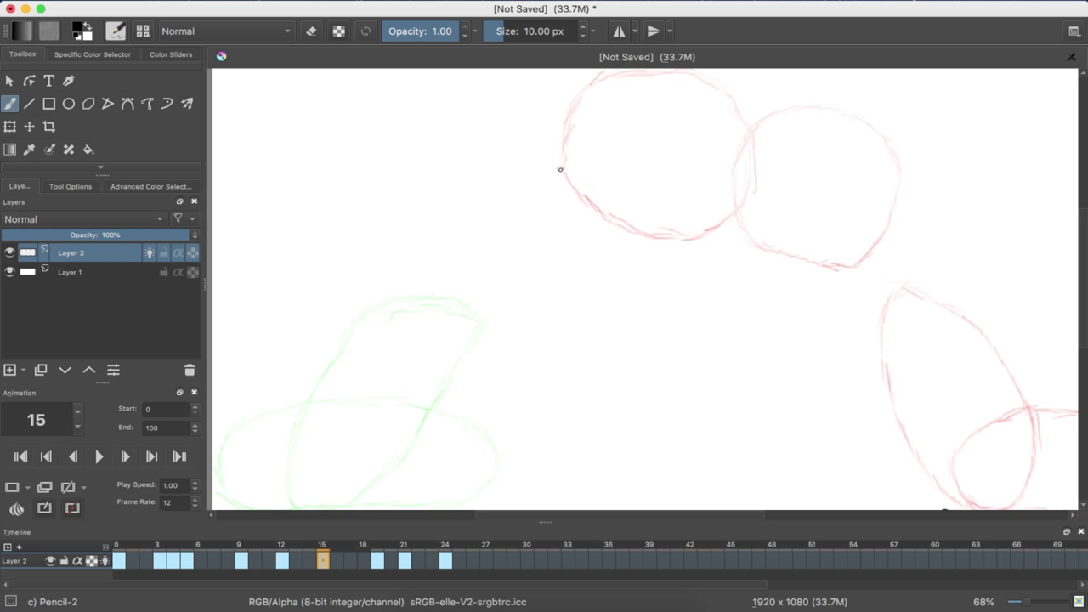
pyautogui.moveTo(565, 136)
pyautogui.mouseDown()
pyautogui.moveTo(611, 186)
pyautogui.moveTo(604, 230)
pyautogui.moveTo(613, 207)
pyautogui.moveTo(587, 270)
pyautogui.moveTo(589, 259)
pyautogui.moveTo(531, 291)
pyautogui.moveTo(497, 290)
pyautogui.moveTo(474, 268)
pyautogui.moveTo(475, 279)
pyautogui.moveTo(460, 265)
pyautogui.moveTo(476, 280)
pyautogui.moveTo(455, 266)
pyautogui.moveTo(456, 275)
pyautogui.moveTo(436, 223)
pyautogui.mouseUp()
# Close frame 15's ball outline over its top and left side, overlapping the previous circle
pyautogui.moveTo(580, 147); pyautogui.dragTo(567, 137)
pyautogui.hotkey('ctrl', 'z')
pyautogui.moveTo(556, 137); pyautogui.dragTo(574, 143)
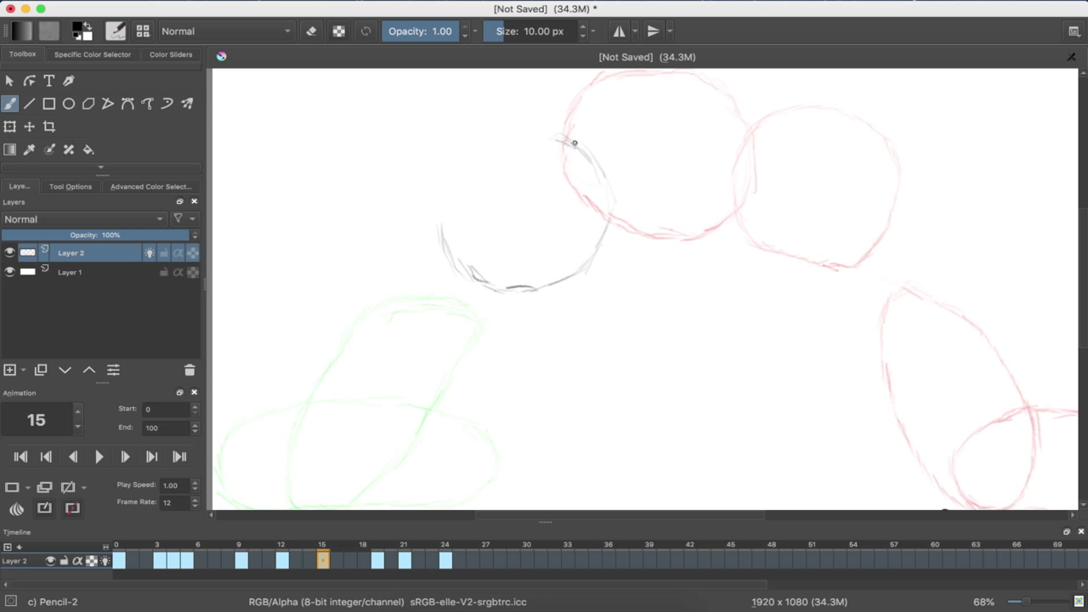
pyautogui.moveTo(564, 132)
pyautogui.mouseDown()
pyautogui.moveTo(513, 138)
pyautogui.moveTo(529, 132)
pyautogui.moveTo(482, 157)
pyautogui.mouseUp()
pyautogui.moveTo(439, 231)
pyautogui.mouseDown()
pyautogui.moveTo(457, 169)
pyautogui.moveTo(493, 138)
pyautogui.moveTo(534, 127)
pyautogui.mouseUp()
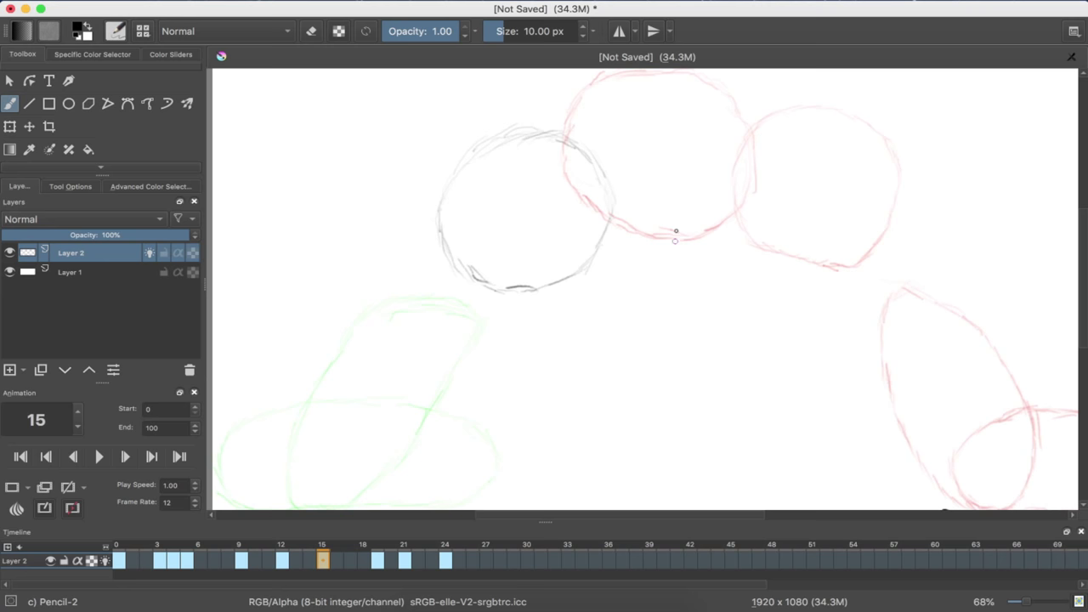
pyautogui.scroll(-2, 661, 211)
# Reinforce the top and upper-left arc of frame 15's ball, then advance to frame 17
pyautogui.hscroll(3, 661, 211)
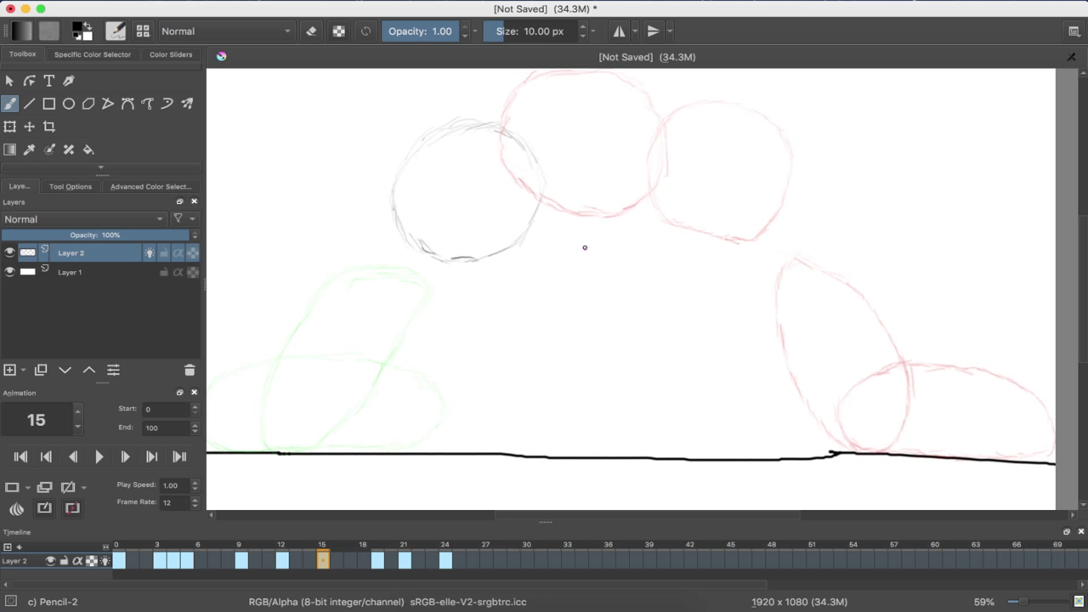
pyautogui.moveTo(476, 121)
pyautogui.mouseDown()
pyautogui.moveTo(421, 141)
pyautogui.moveTo(394, 191)
pyautogui.mouseUp()
pyautogui.moveTo(532, 162); pyautogui.dragTo(535, 173)
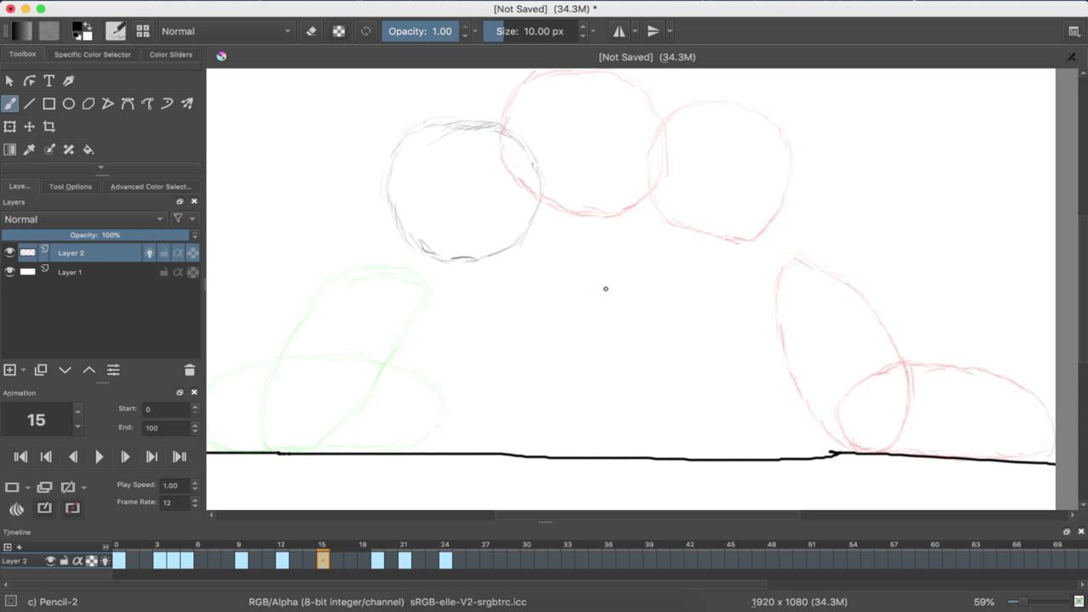
pyautogui.press('.')
pyautogui.press('.')
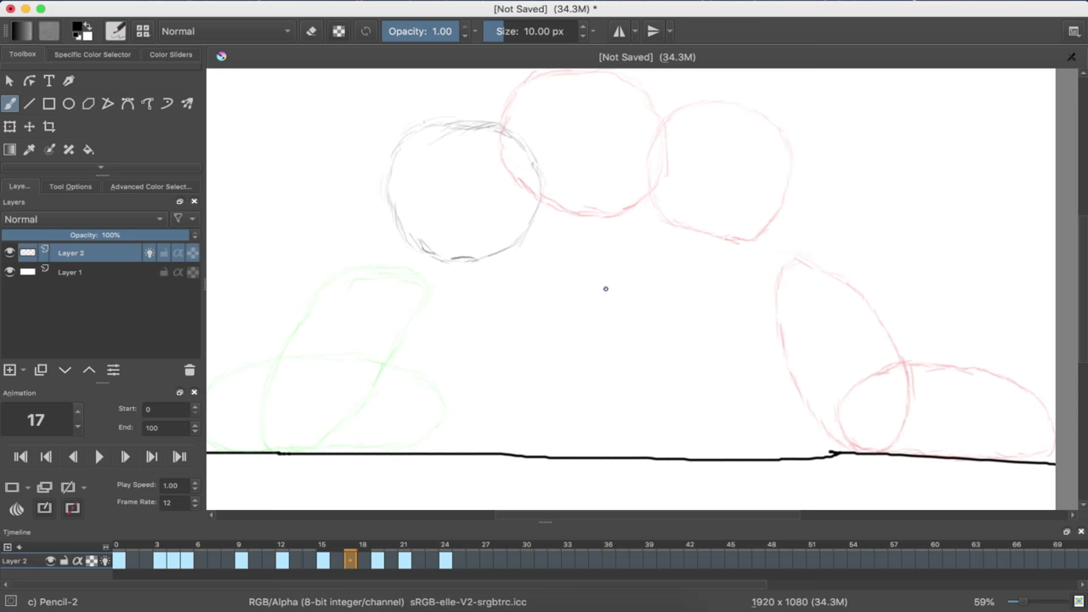
# Add a new layer and name it Finished
pyautogui.click(10, 371)
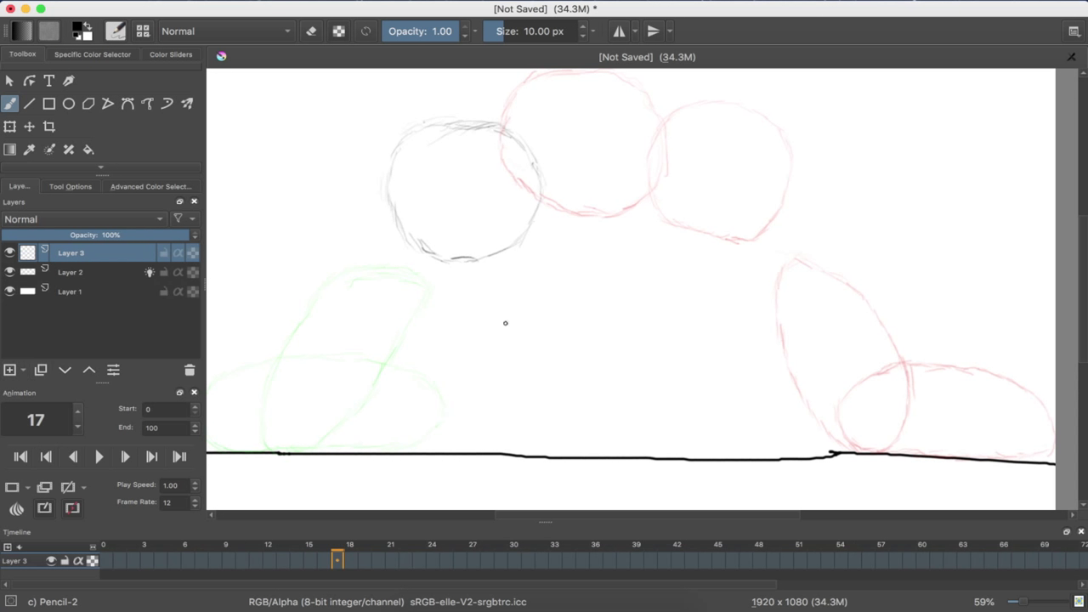
pyautogui.doubleClick(75, 252)
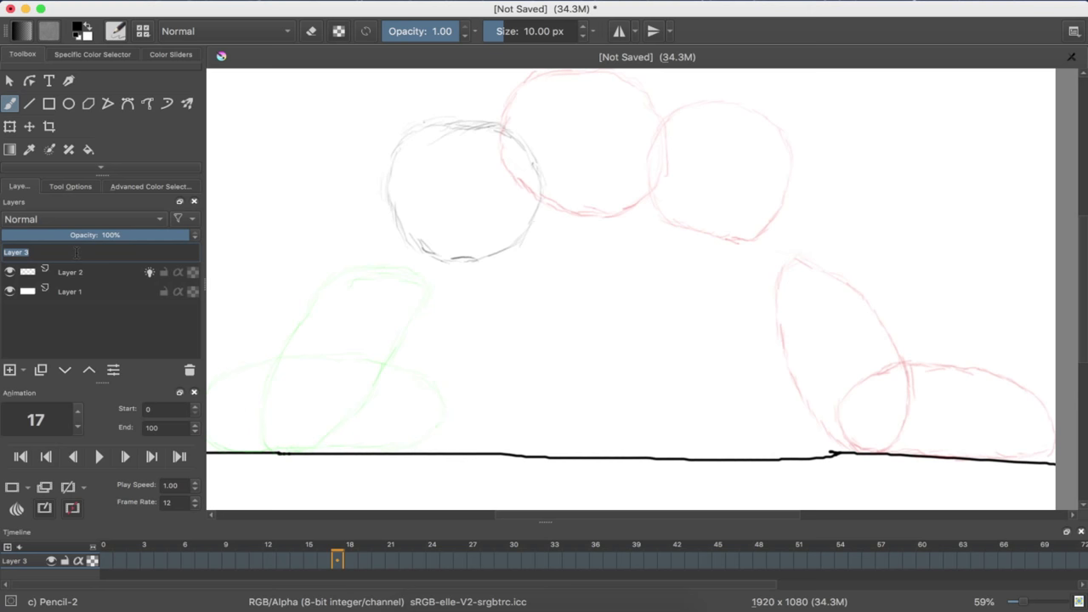
pyautogui.write('Fin')
pyautogui.press('Return')
# Rename the sketch layer Layer 2 to Rough and view frame 7
pyautogui.click(75, 273)
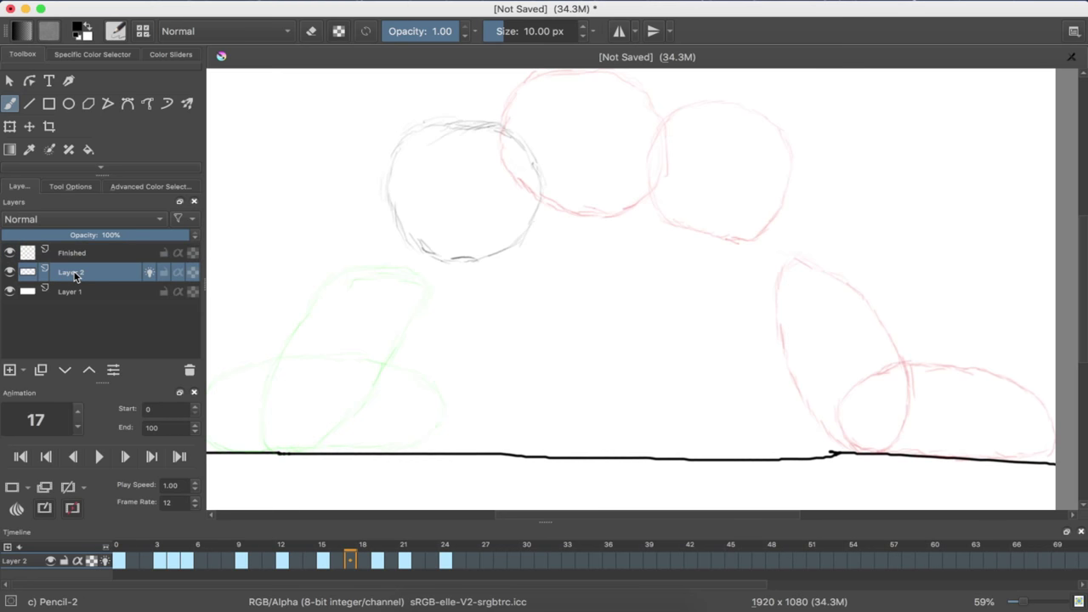
pyautogui.doubleClick(75, 273)
pyautogui.write('R')
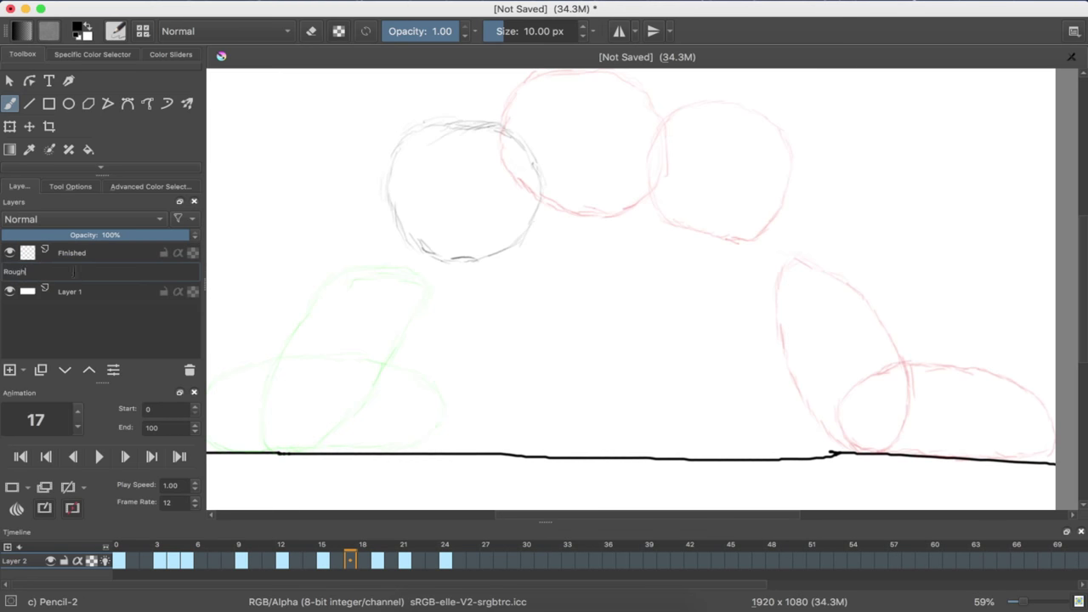
pyautogui.write('ough')
pyautogui.press('Return')
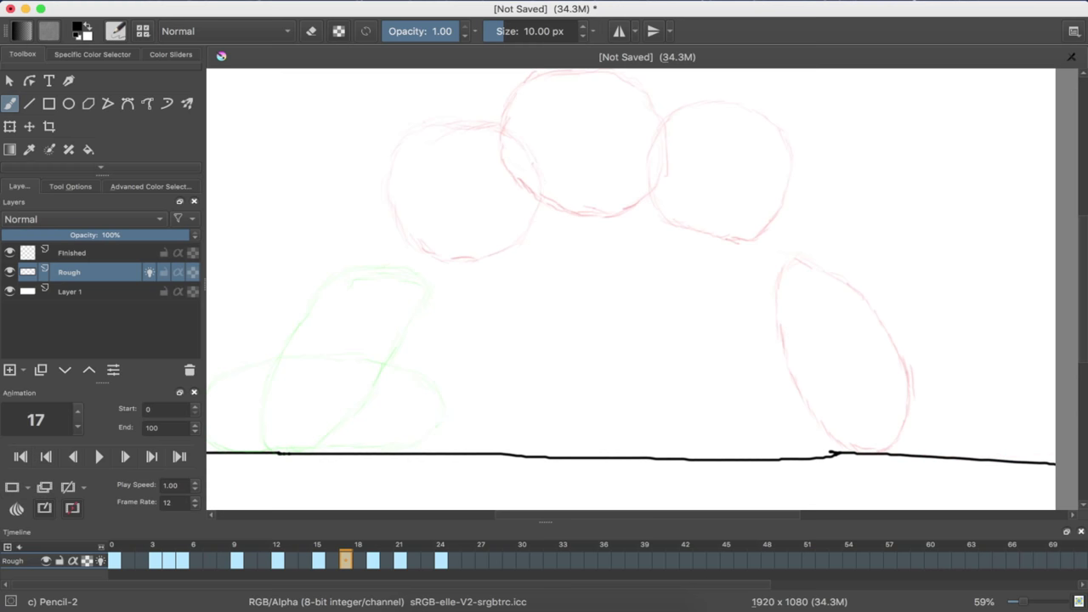
pyautogui.click(212, 564)
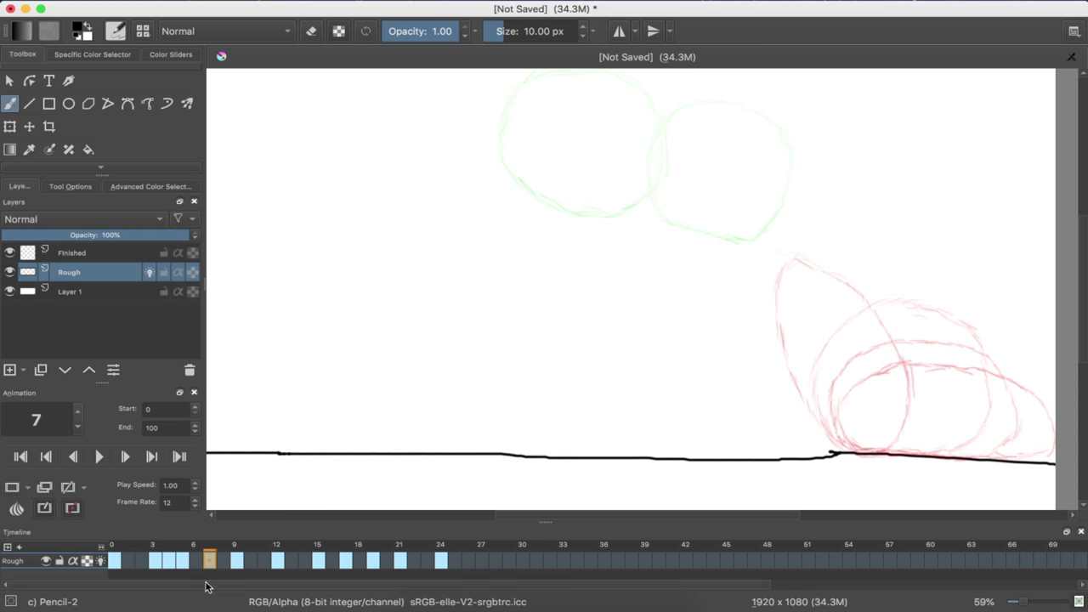
# Open and close the brush presets popup twice, leaving the current brush unchanged
pyautogui.click(116, 32)
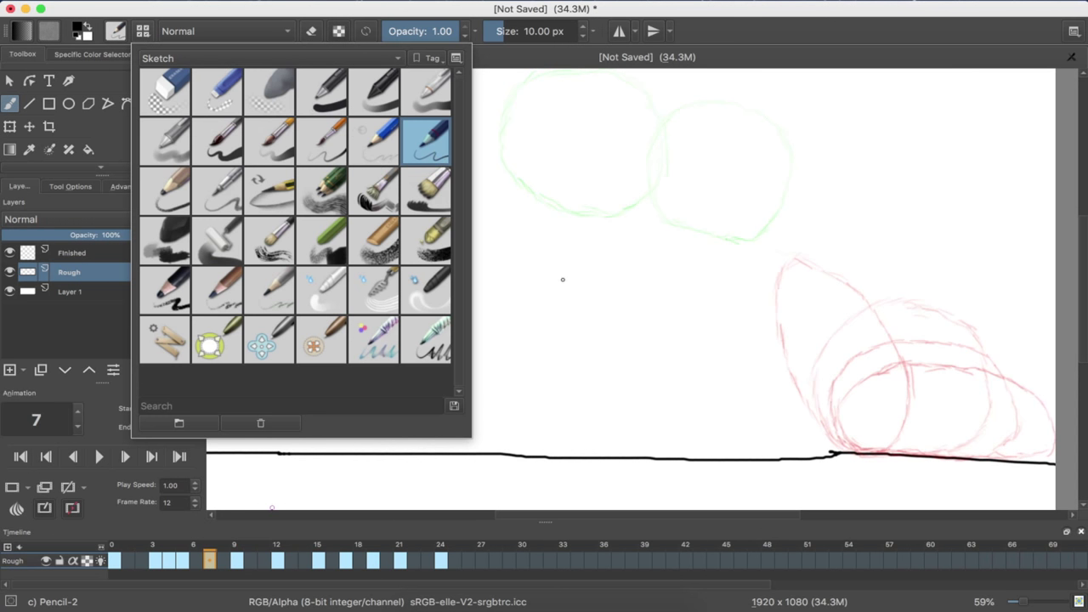
pyautogui.click(562, 279)
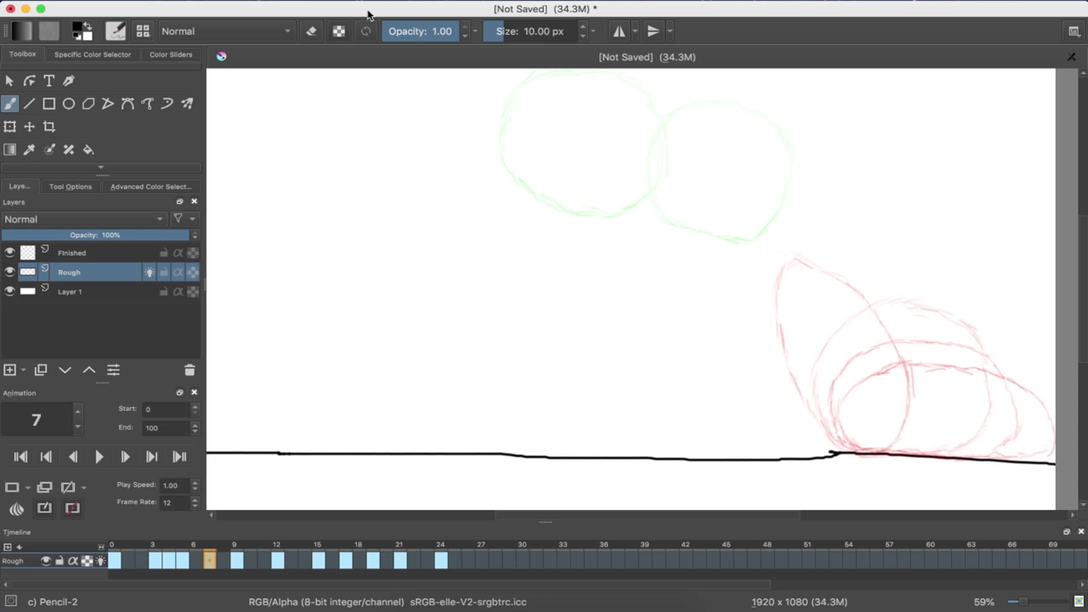
pyautogui.click(145, 33)
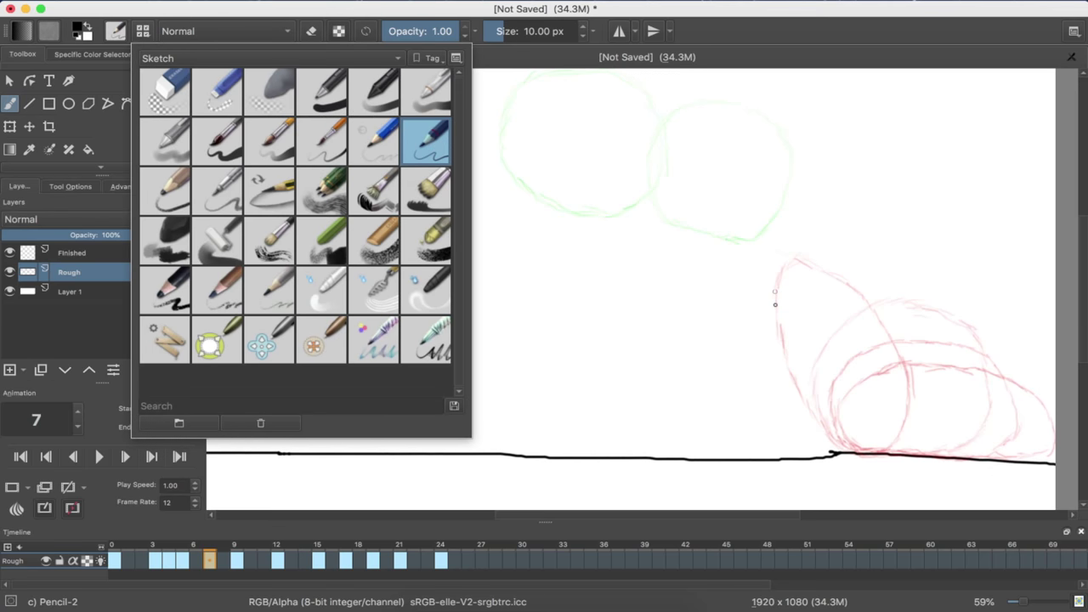
pyautogui.click(774, 288)
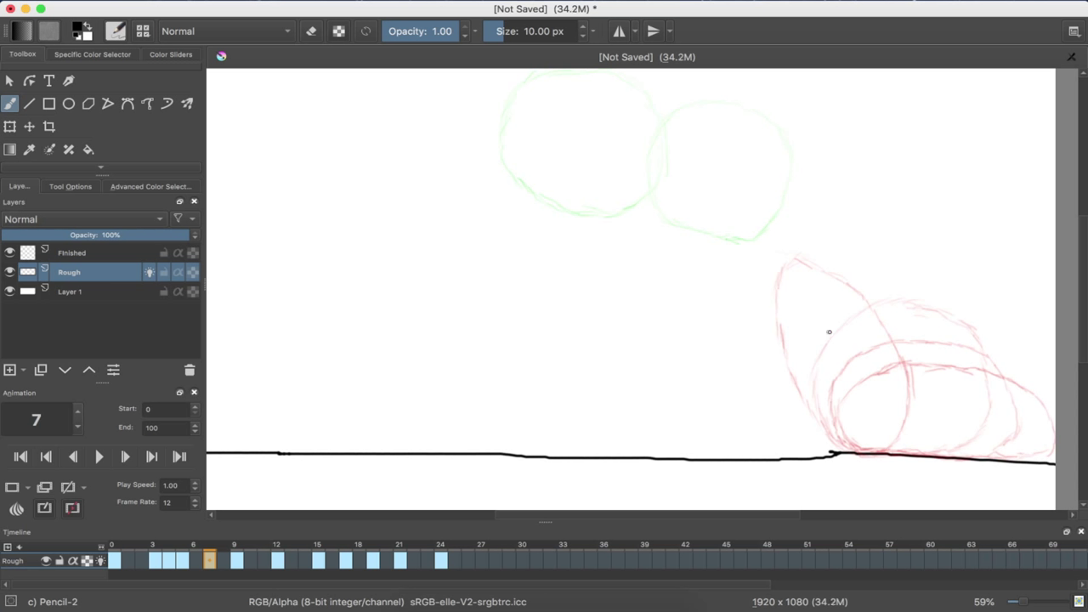
# Sketch a Pencil-2 circle on frame 7 between the green and red onion-skin balls
pyautogui.moveTo(830, 333); pyautogui.dragTo(819, 341)
pyautogui.moveTo(840, 320)
pyautogui.mouseDown()
pyautogui.moveTo(864, 278)
pyautogui.moveTo(834, 337)
pyautogui.moveTo(784, 329)
pyautogui.moveTo(797, 344)
pyautogui.moveTo(763, 332)
pyautogui.moveTo(829, 343)
pyautogui.moveTo(752, 331)
pyautogui.moveTo(770, 335)
pyautogui.moveTo(760, 336)
pyautogui.moveTo(737, 322)
pyautogui.mouseUp()
pyautogui.moveTo(736, 310); pyautogui.dragTo(727, 286)
pyautogui.moveTo(856, 299); pyautogui.dragTo(864, 253)
pyautogui.moveTo(733, 295); pyautogui.dragTo(720, 281)
pyautogui.hotkey('ctrl', 'z')
pyautogui.hotkey('ctrl', 'z')
pyautogui.hotkey('ctrl', 'z')
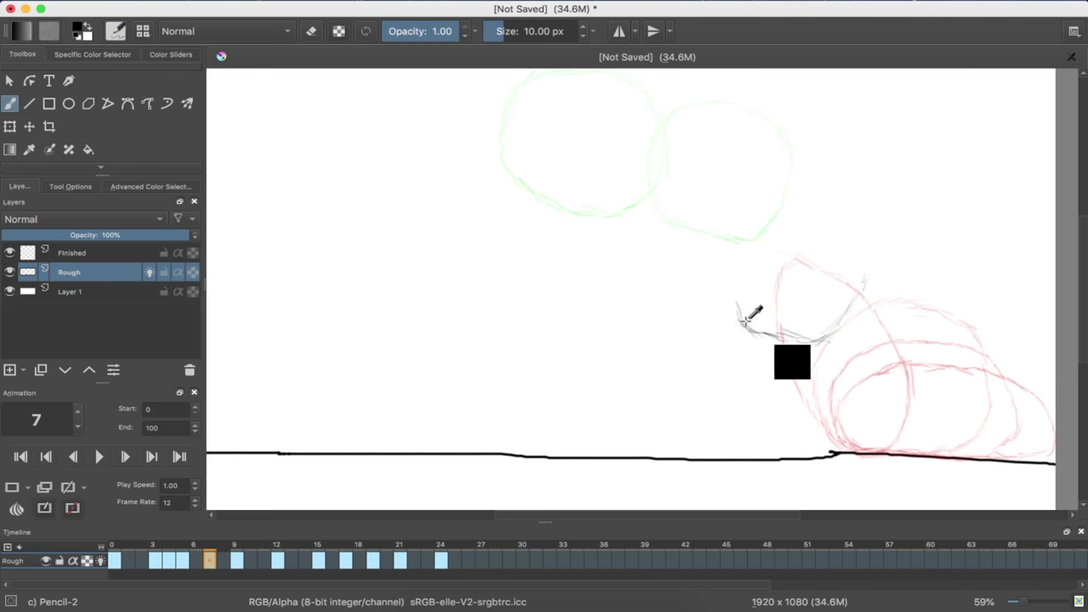
pyautogui.moveTo(738, 319); pyautogui.dragTo(697, 269)
pyautogui.moveTo(822, 340)
pyautogui.mouseDown()
pyautogui.moveTo(867, 280)
pyautogui.moveTo(857, 224)
pyautogui.moveTo(796, 213)
pyautogui.mouseUp()
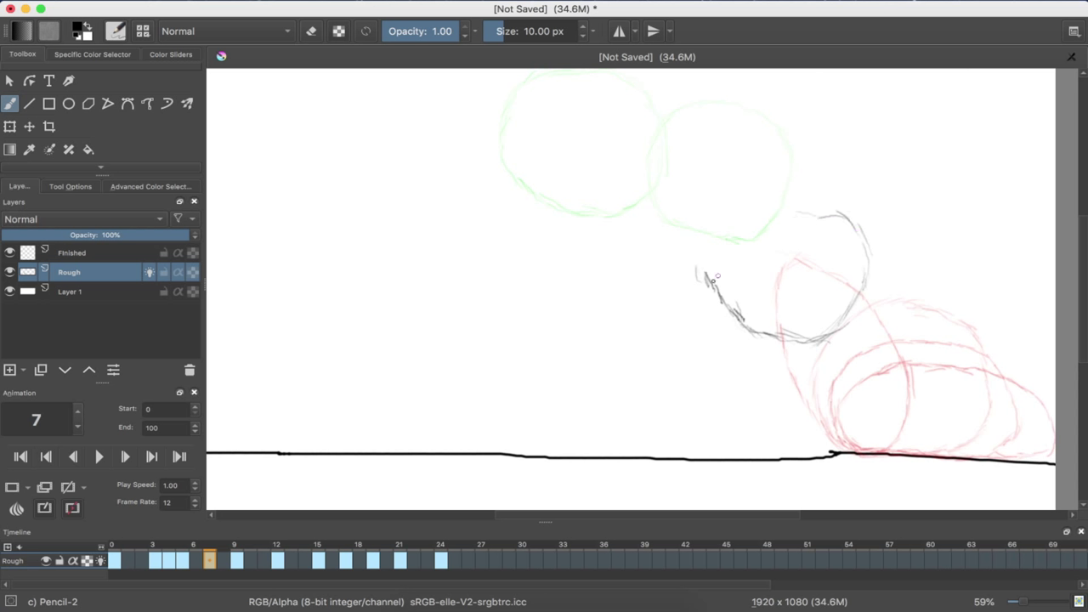
pyautogui.moveTo(704, 280)
pyautogui.mouseDown()
pyautogui.moveTo(716, 241)
pyautogui.moveTo(738, 224)
pyautogui.moveTo(774, 206)
pyautogui.moveTo(829, 211)
pyautogui.mouseUp()
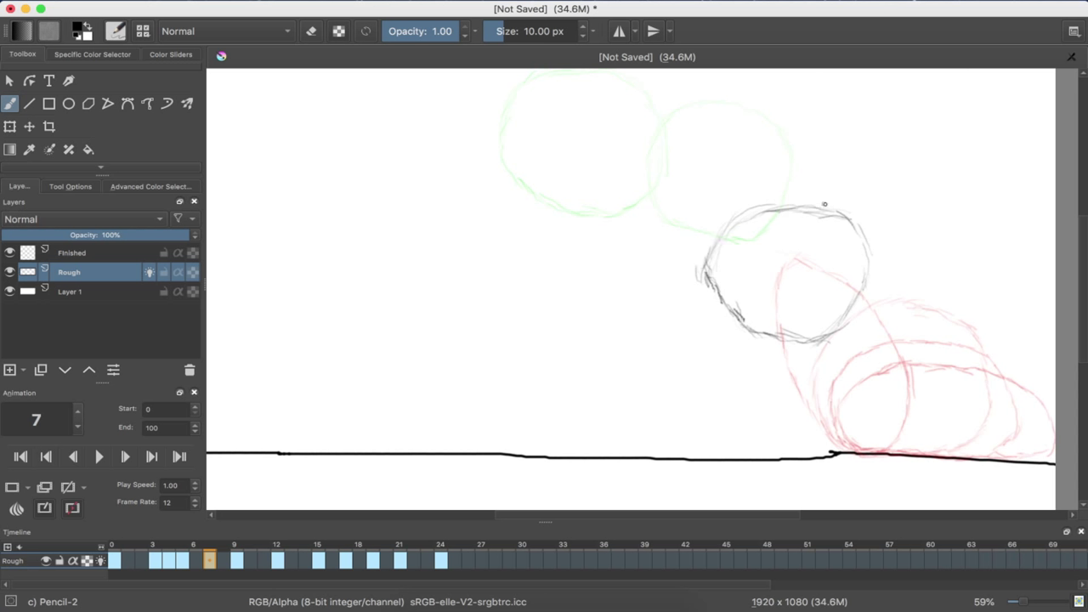
pyautogui.moveTo(866, 242); pyautogui.dragTo(876, 272)
# Undo the stray right-edge stroke and erase the ball's top and upper-left with Eraser Circle
pyautogui.hotkey('ctrl', 'z')
pyautogui.click(115, 30)
pyautogui.click(167, 96)
pyautogui.click(673, 189)
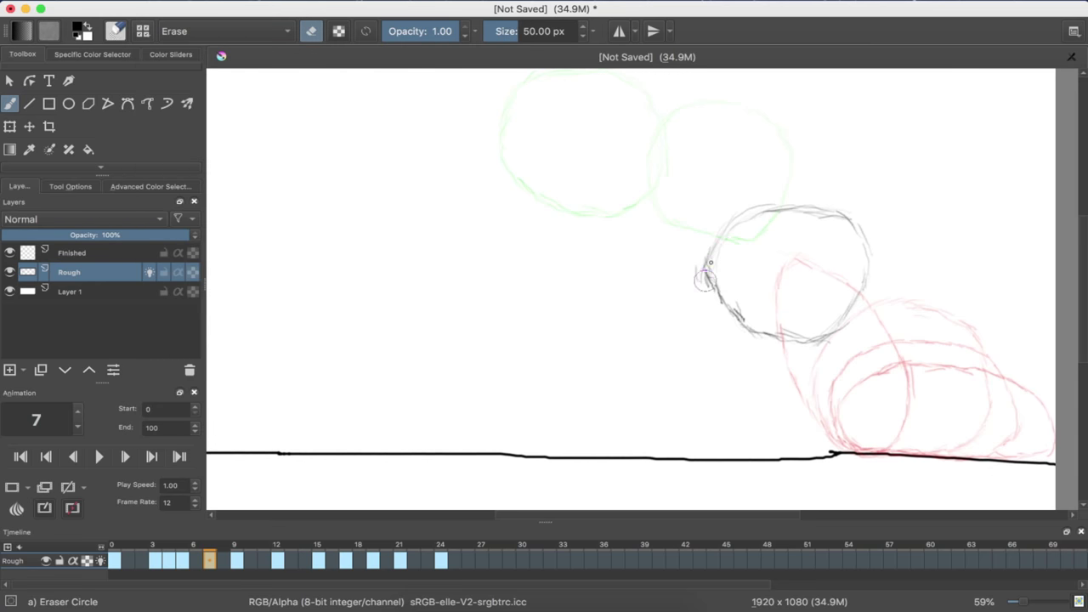
pyautogui.moveTo(703, 263)
pyautogui.mouseDown()
pyautogui.moveTo(744, 211)
pyautogui.moveTo(718, 267)
pyautogui.moveTo(718, 256)
pyautogui.moveTo(709, 262)
pyautogui.moveTo(722, 304)
pyautogui.mouseUp()
pyautogui.moveTo(784, 221)
pyautogui.mouseDown()
pyautogui.moveTo(856, 228)
pyautogui.moveTo(849, 206)
pyautogui.moveTo(769, 201)
pyautogui.moveTo(795, 204)
pyautogui.moveTo(749, 232)
pyautogui.moveTo(710, 284)
pyautogui.moveTo(705, 270)
pyautogui.moveTo(688, 307)
pyautogui.mouseUp()
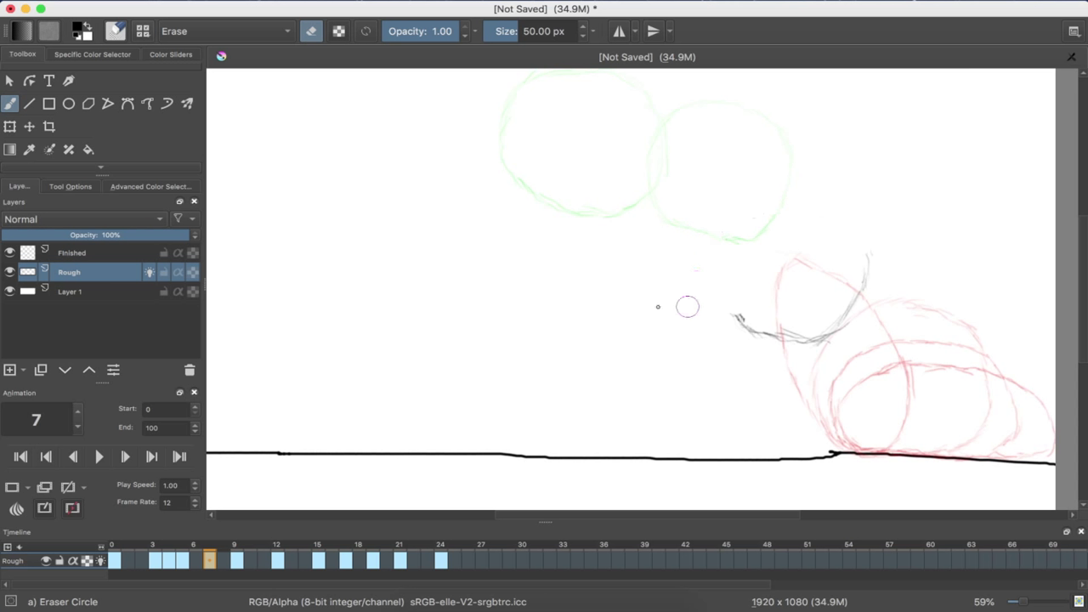
# Redraw the ball's left side, upper-right arc and top with Pencil-1 Hard
pyautogui.click(143, 31)
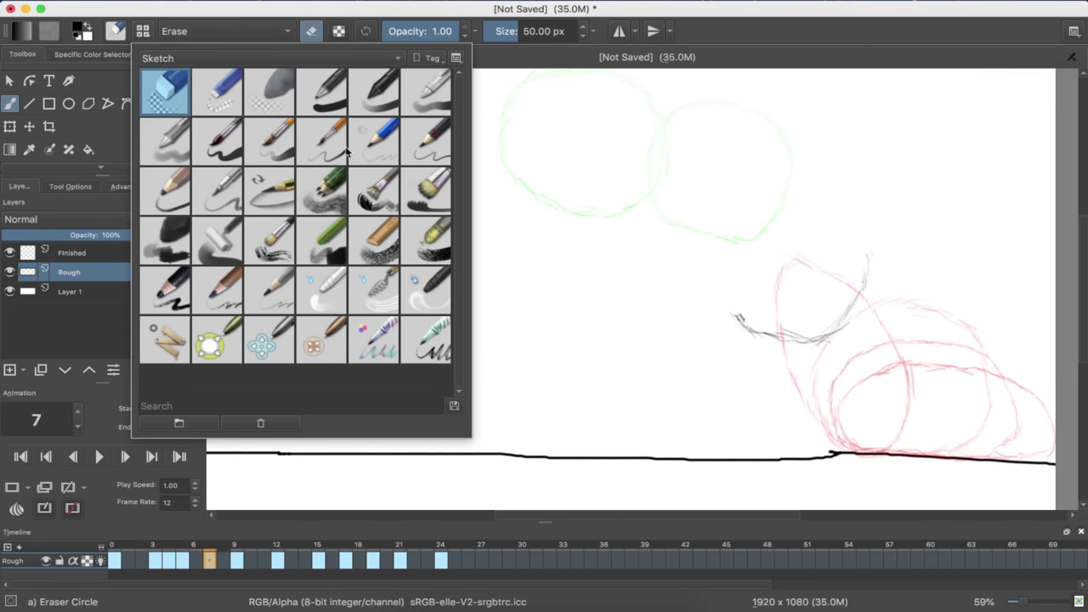
pyautogui.click(374, 140)
pyautogui.click(801, 343)
pyautogui.moveTo(728, 295); pyautogui.dragTo(739, 322)
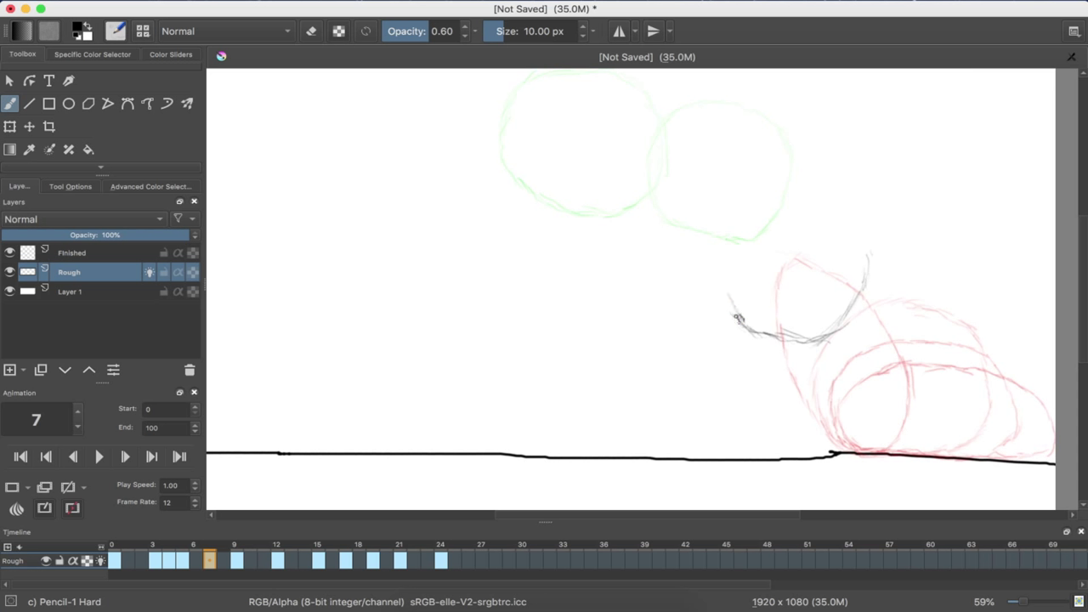
pyautogui.moveTo(715, 270); pyautogui.dragTo(725, 294)
pyautogui.moveTo(867, 251)
pyautogui.mouseDown()
pyautogui.moveTo(827, 214)
pyautogui.moveTo(771, 204)
pyautogui.mouseUp()
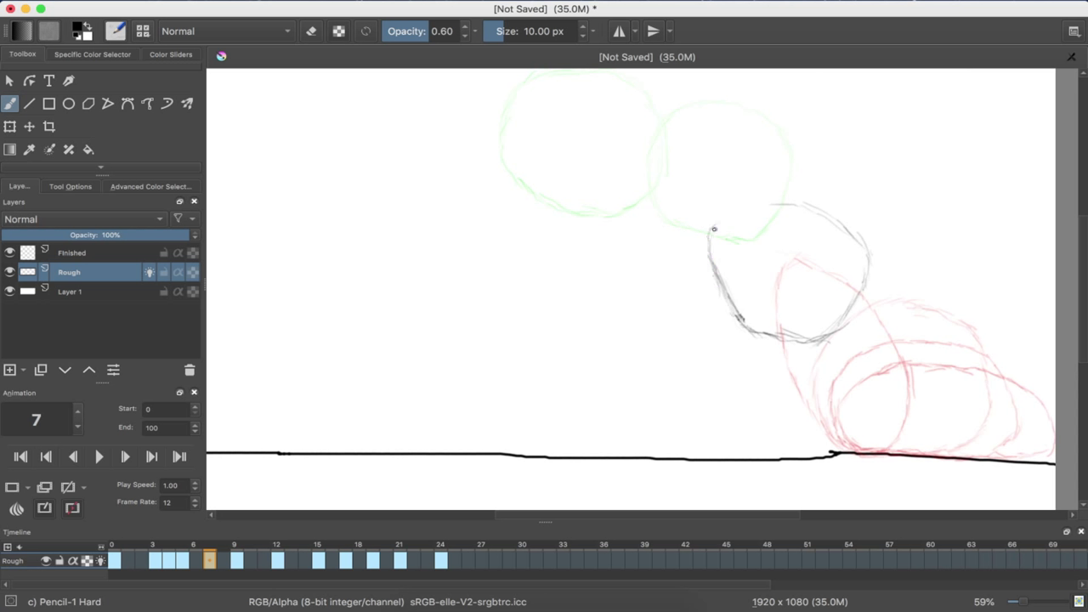
pyautogui.moveTo(808, 210); pyautogui.dragTo(784, 205)
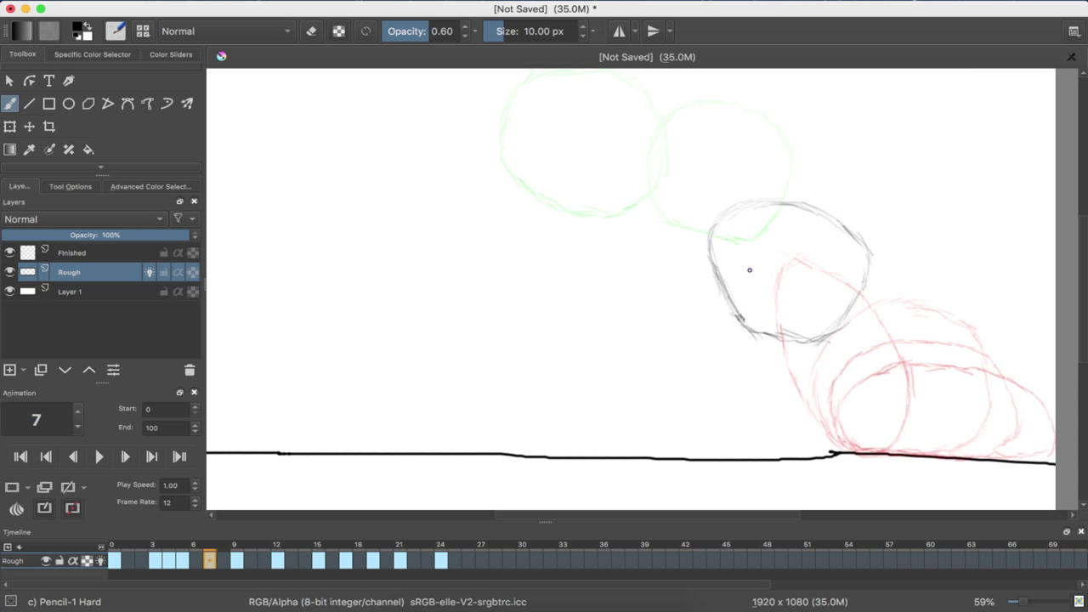
# Jump to frame 15 and flip through frames 17–19 to compare the neighbouring drawings
pyautogui.hscroll(-3, 749, 270)
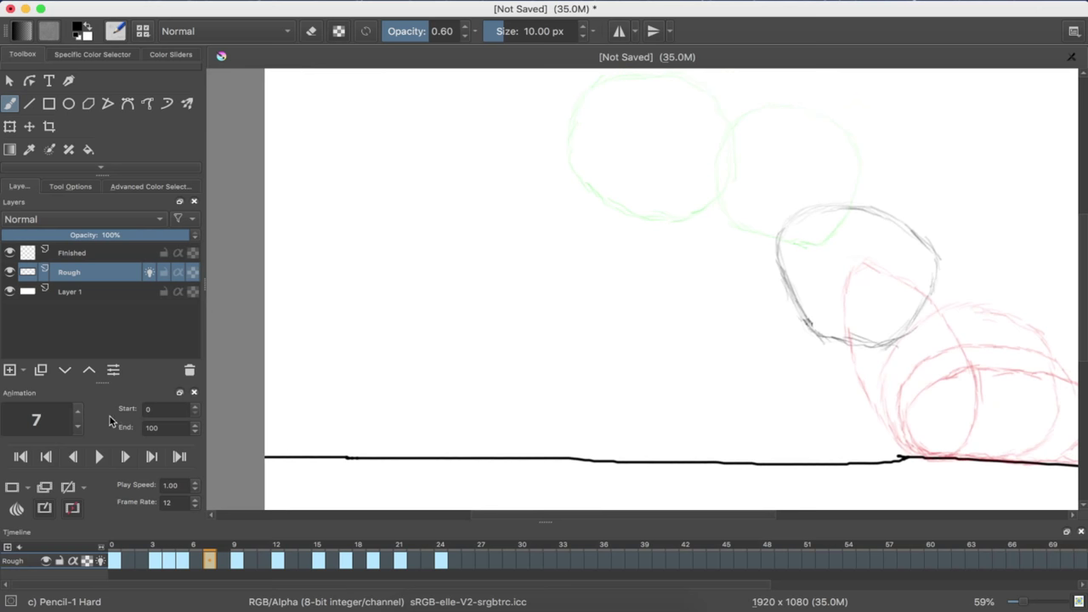
pyautogui.click(318, 559)
pyautogui.press('Right')
pyautogui.press('Right')
pyautogui.press('Left')
pyautogui.press('Left')
pyautogui.press('Right')
pyautogui.press('Right')
pyautogui.press('Right')
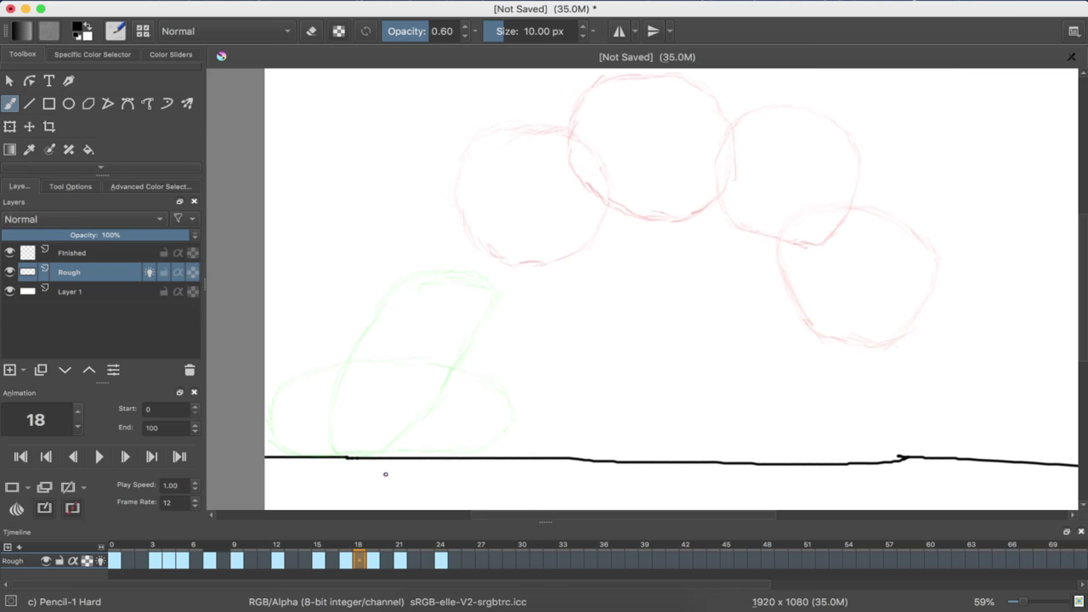
pyautogui.press('Right')
pyautogui.press('Left')
pyautogui.press('Left')
pyautogui.press('Left')
pyautogui.press('Right')
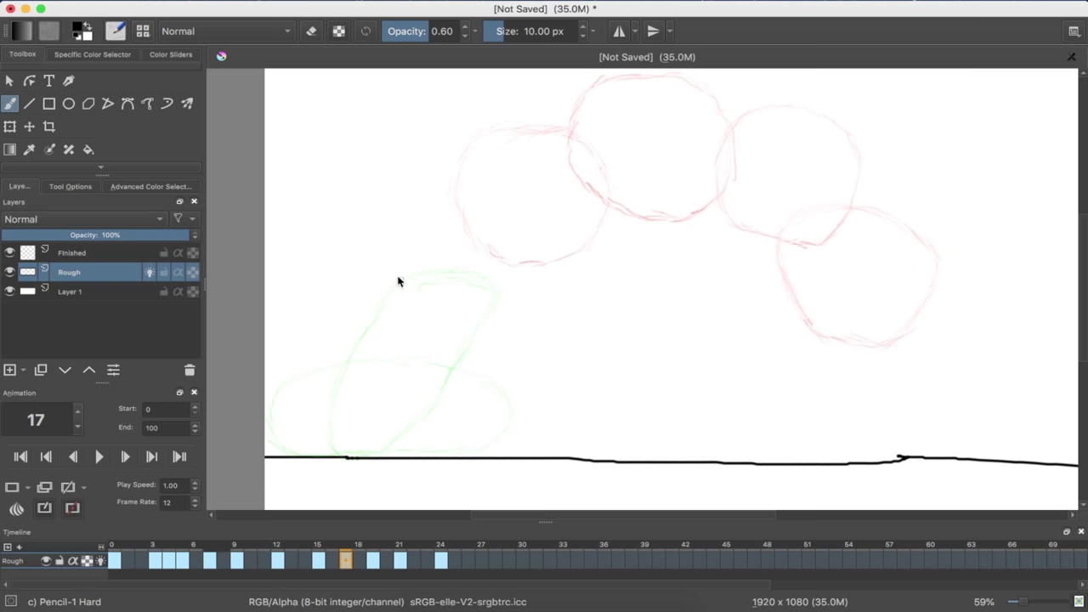
# Sketch the frame 17 ball outline with Pencil-1 Hard between the neighbouring onion skins
pyautogui.click(142, 34)
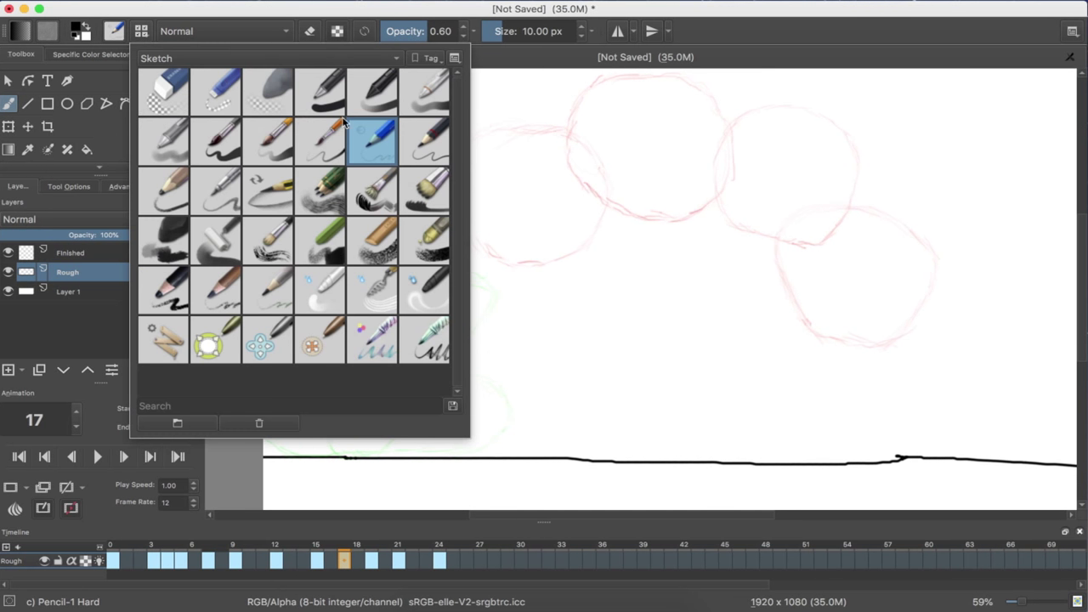
pyautogui.click(468, 12)
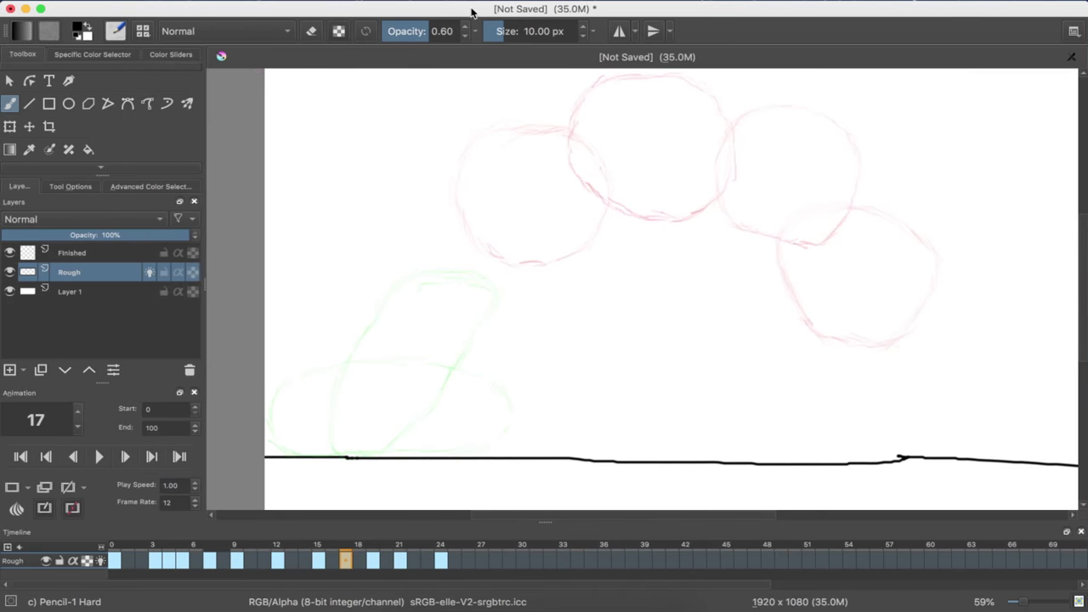
pyautogui.click(146, 34)
pyautogui.click(397, 160)
pyautogui.moveTo(442, 365)
pyautogui.mouseDown()
pyautogui.moveTo(407, 345)
pyautogui.moveTo(437, 358)
pyautogui.moveTo(396, 359)
pyautogui.moveTo(421, 361)
pyautogui.moveTo(383, 341)
pyautogui.moveTo(404, 354)
pyautogui.moveTo(374, 285)
pyautogui.mouseUp()
pyautogui.moveTo(479, 348)
pyautogui.mouseDown()
pyautogui.moveTo(493, 342)
pyautogui.moveTo(466, 357)
pyautogui.mouseUp()
pyautogui.moveTo(537, 296)
pyautogui.mouseDown()
pyautogui.moveTo(512, 335)
pyautogui.moveTo(530, 308)
pyautogui.mouseUp()
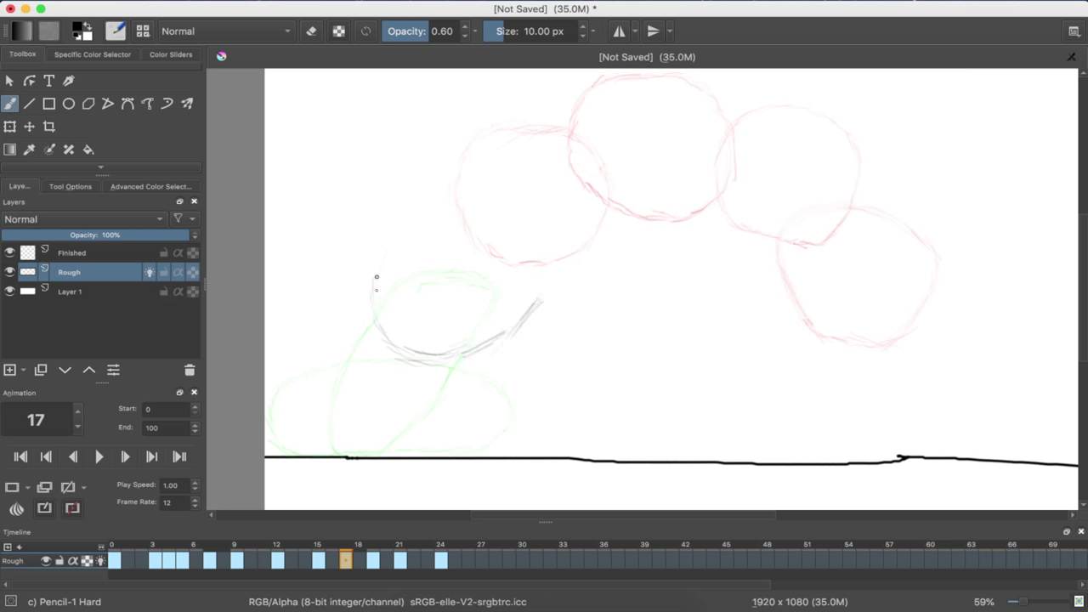
pyautogui.moveTo(430, 194); pyautogui.dragTo(404, 222)
pyautogui.moveTo(549, 220); pyautogui.dragTo(551, 289)
pyautogui.moveTo(550, 241); pyautogui.dragTo(524, 196)
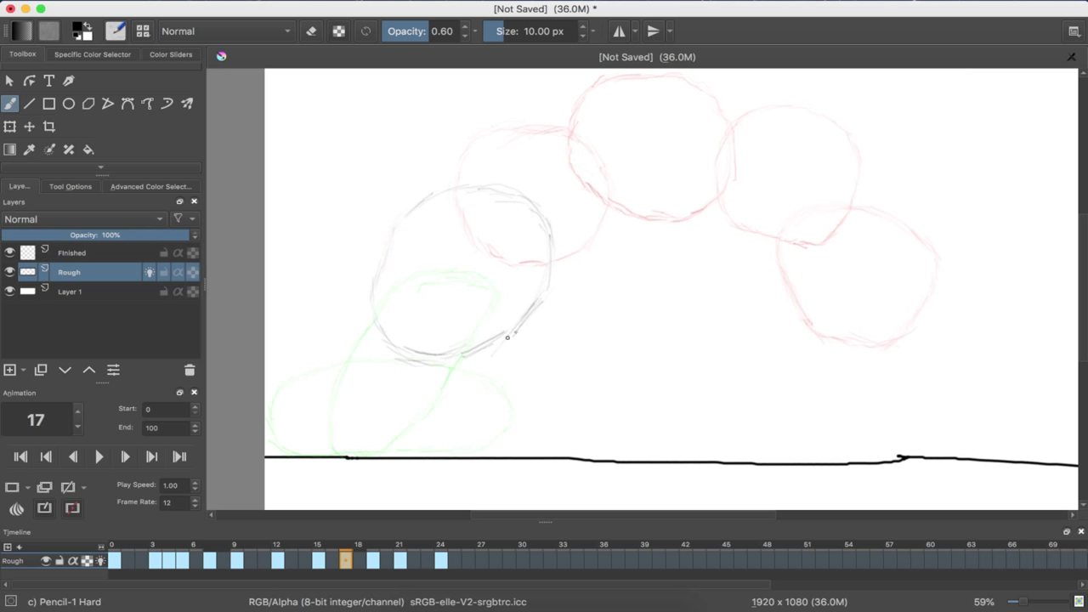
pyautogui.moveTo(491, 343); pyautogui.dragTo(505, 334)
# Check the final frames, then move the last ball keyframe from frame 24 to frame 22
pyautogui.press('Right')
pyautogui.press('Right')
pyautogui.press('Right')
pyautogui.press('Right')
pyautogui.press('Right')
pyautogui.press('Right')
pyautogui.press('Right')
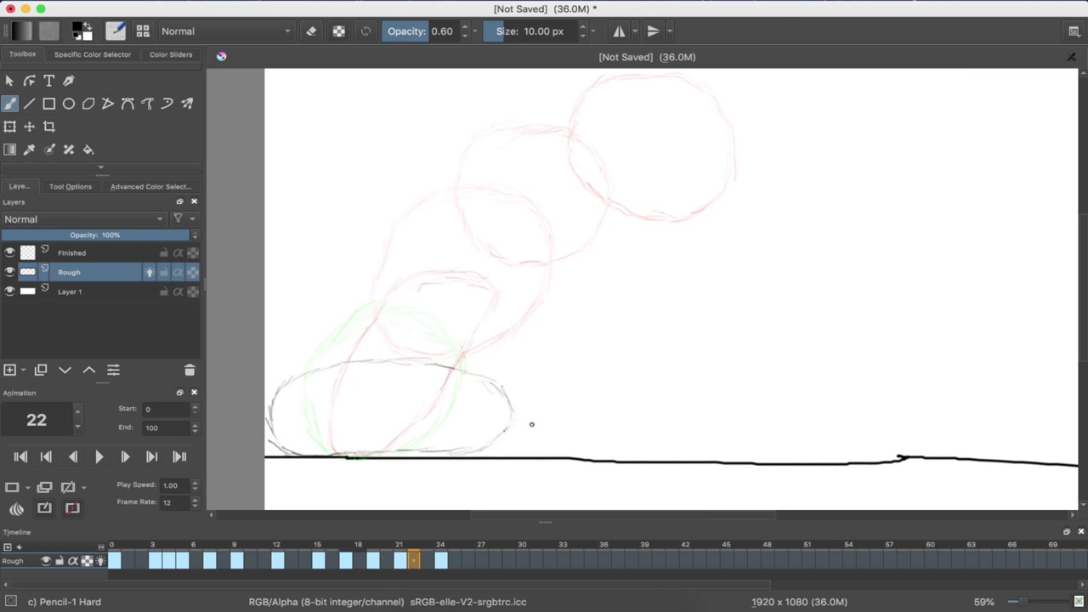
pyautogui.press('Left')
pyautogui.press('Left')
pyautogui.press('Left')
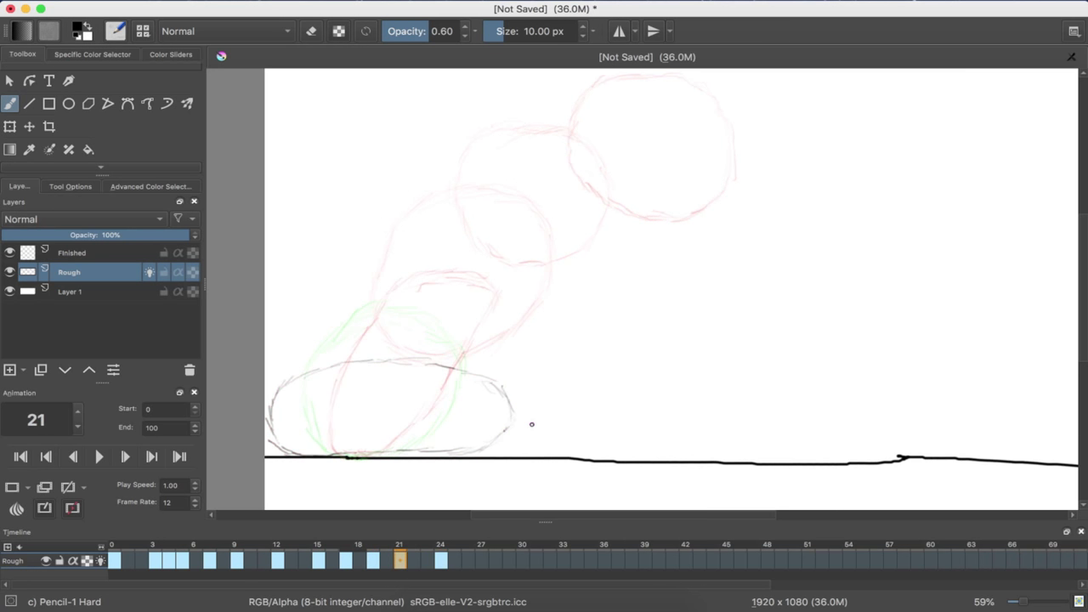
pyautogui.press('Right')
pyautogui.press('Right')
pyautogui.press('Right')
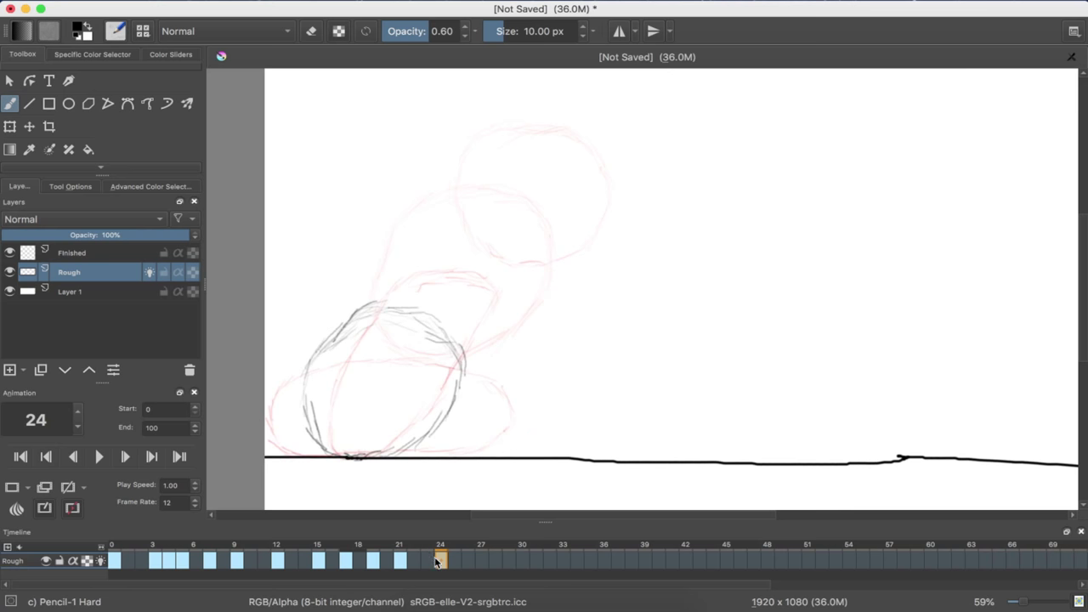
pyautogui.moveTo(440, 561); pyautogui.dragTo(427, 566)
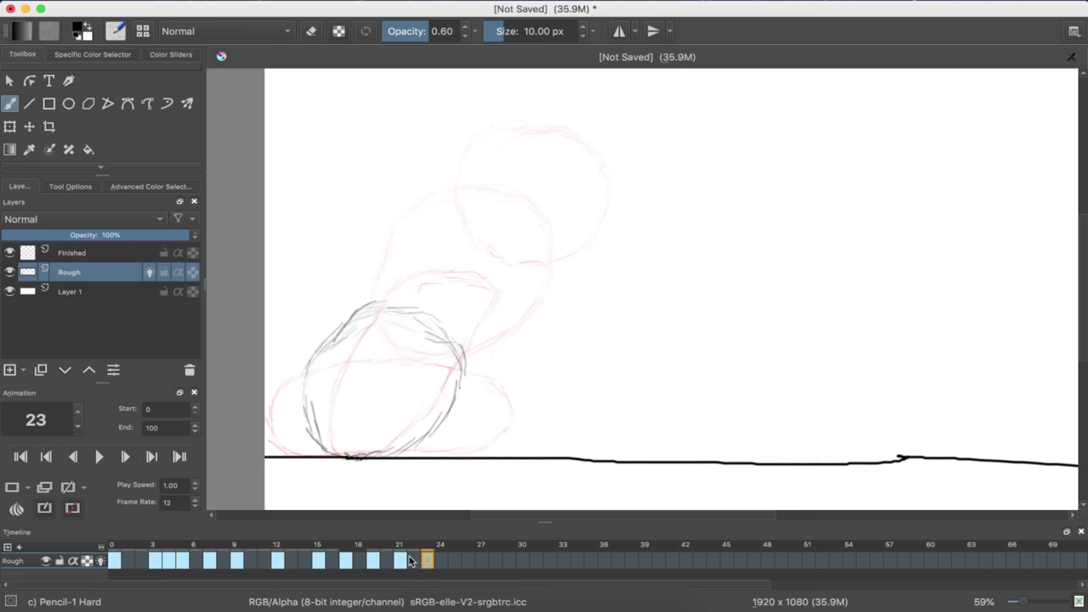
pyautogui.moveTo(431, 561); pyautogui.dragTo(414, 562)
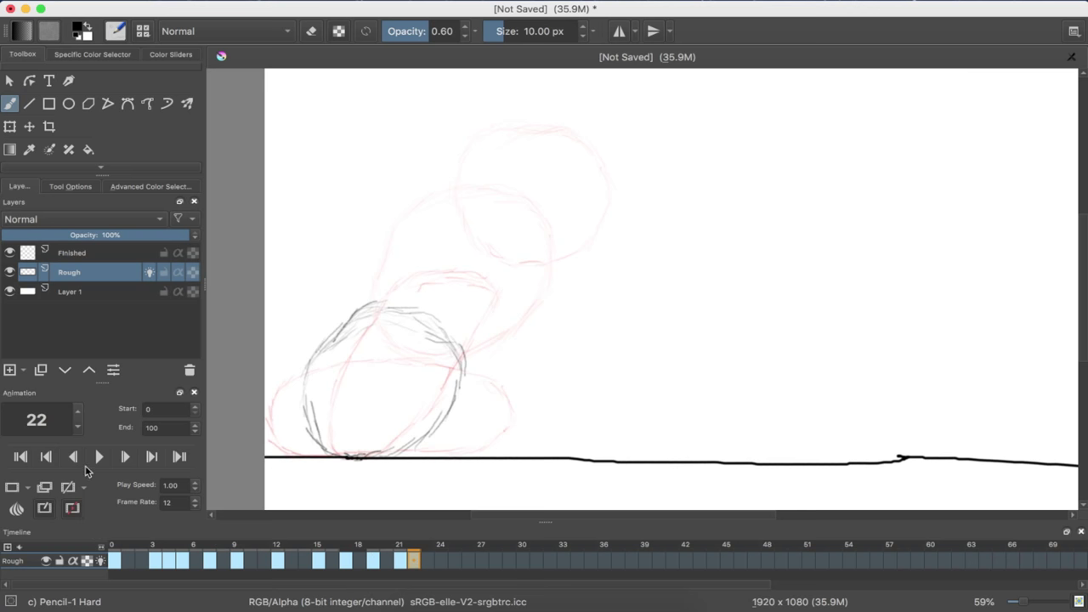
# Set the animation's End frame to 24 in the Animation docker
pyautogui.doubleClick(161, 424)
pyautogui.write('24')
pyautogui.press('Return')
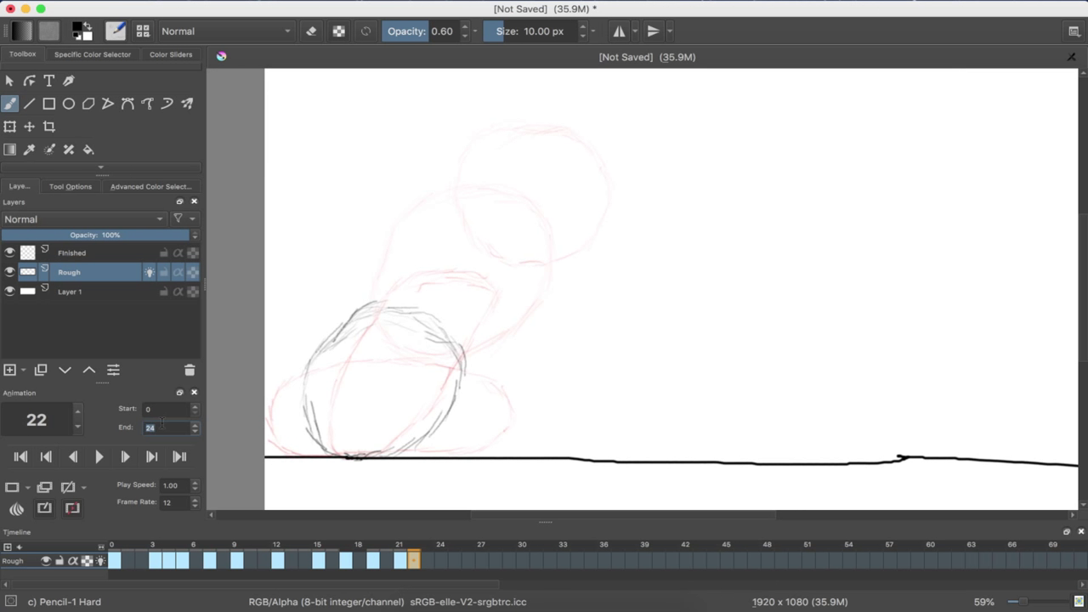
# Play the bounce animation, then replay it from frame 23
pyautogui.click(96, 457)
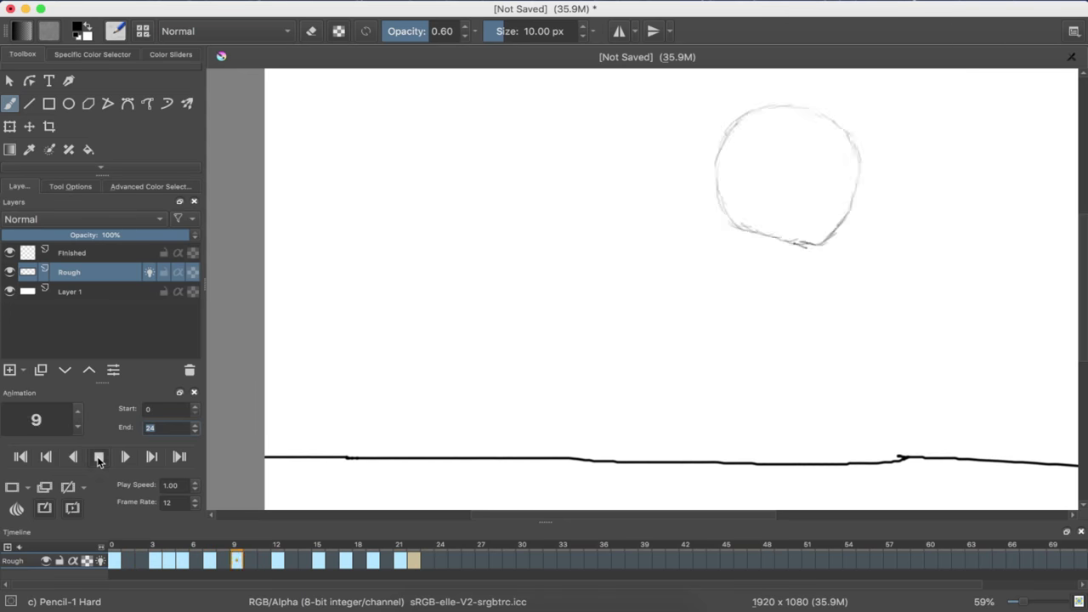
pyautogui.click(99, 457)
pyautogui.click(426, 561)
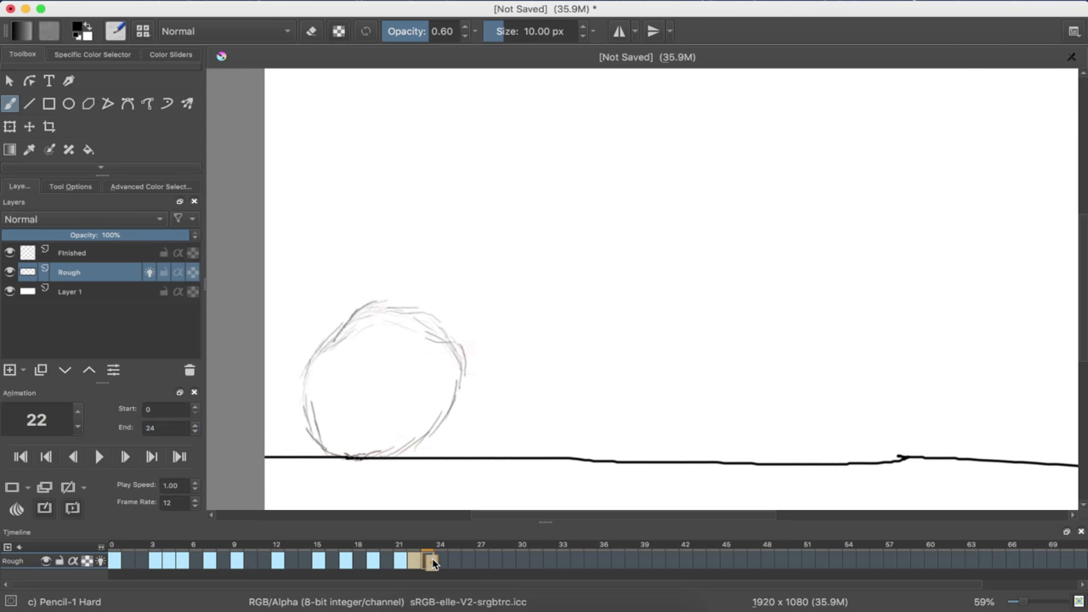
pyautogui.click(95, 456)
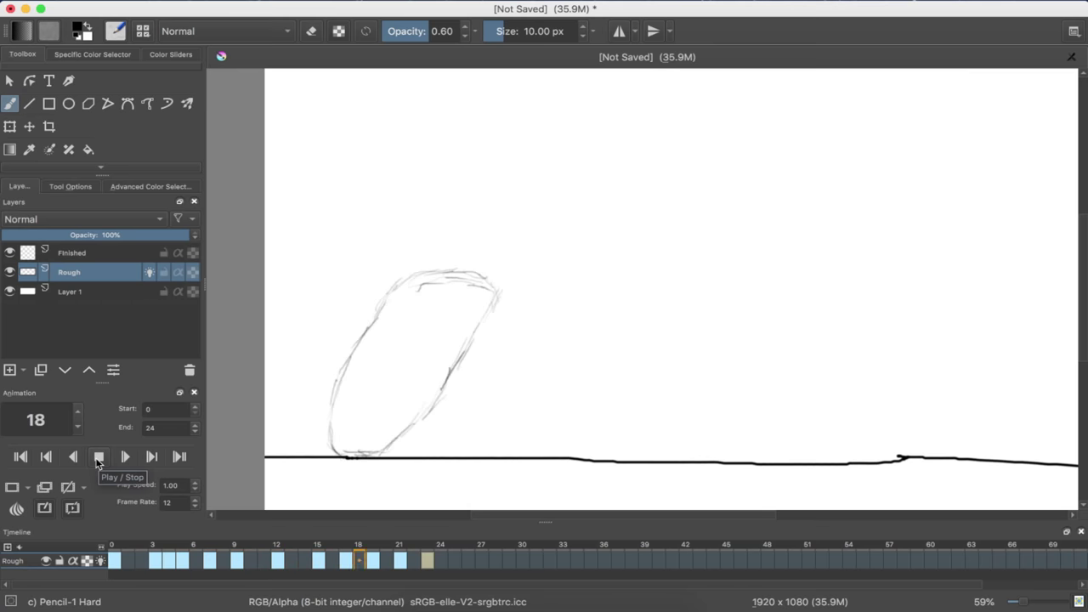
pyautogui.click(98, 458)
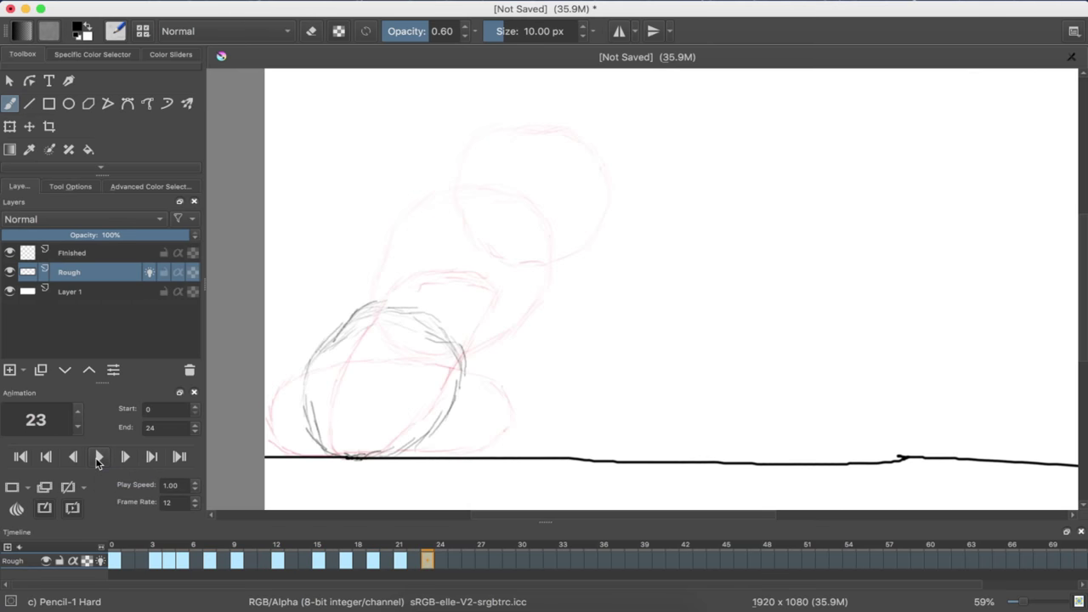
# Go to frame 24 and switch off onion skins for the Rough layer
pyautogui.click(440, 561)
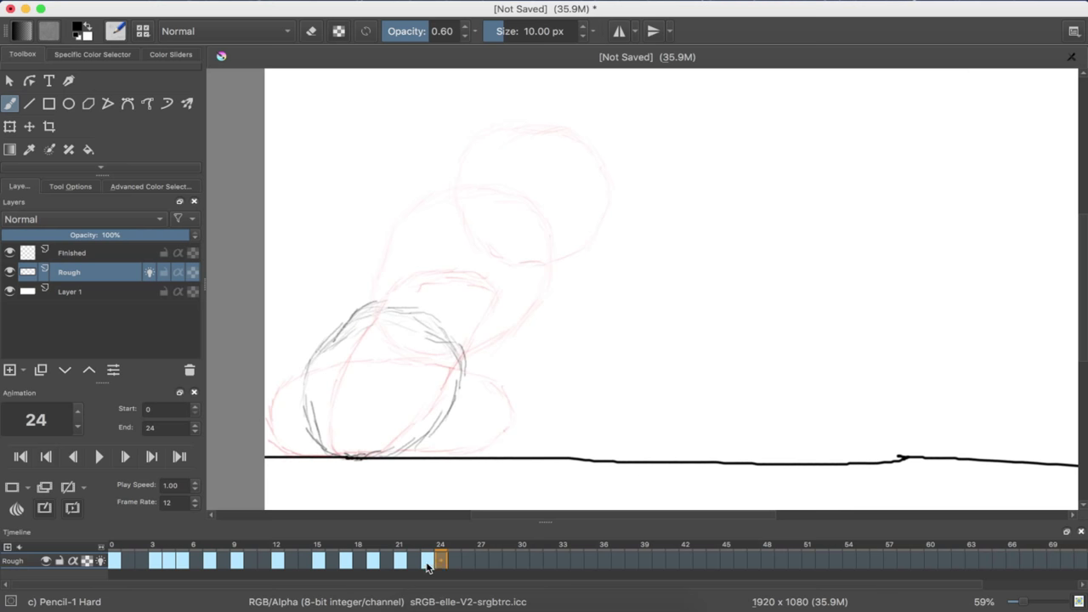
pyautogui.moveTo(428, 567)
pyautogui.click(101, 563)
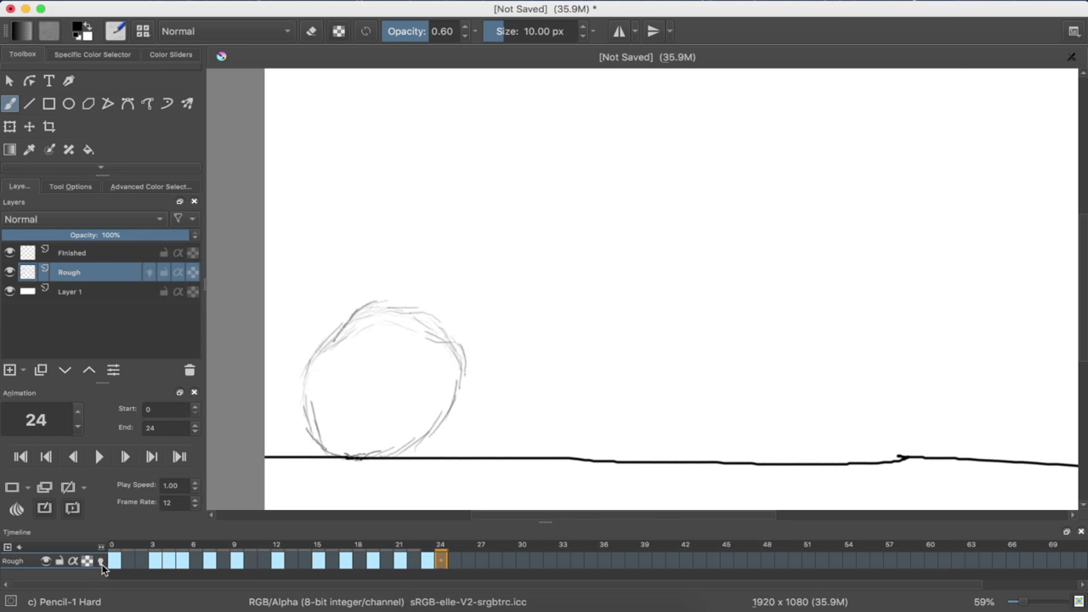